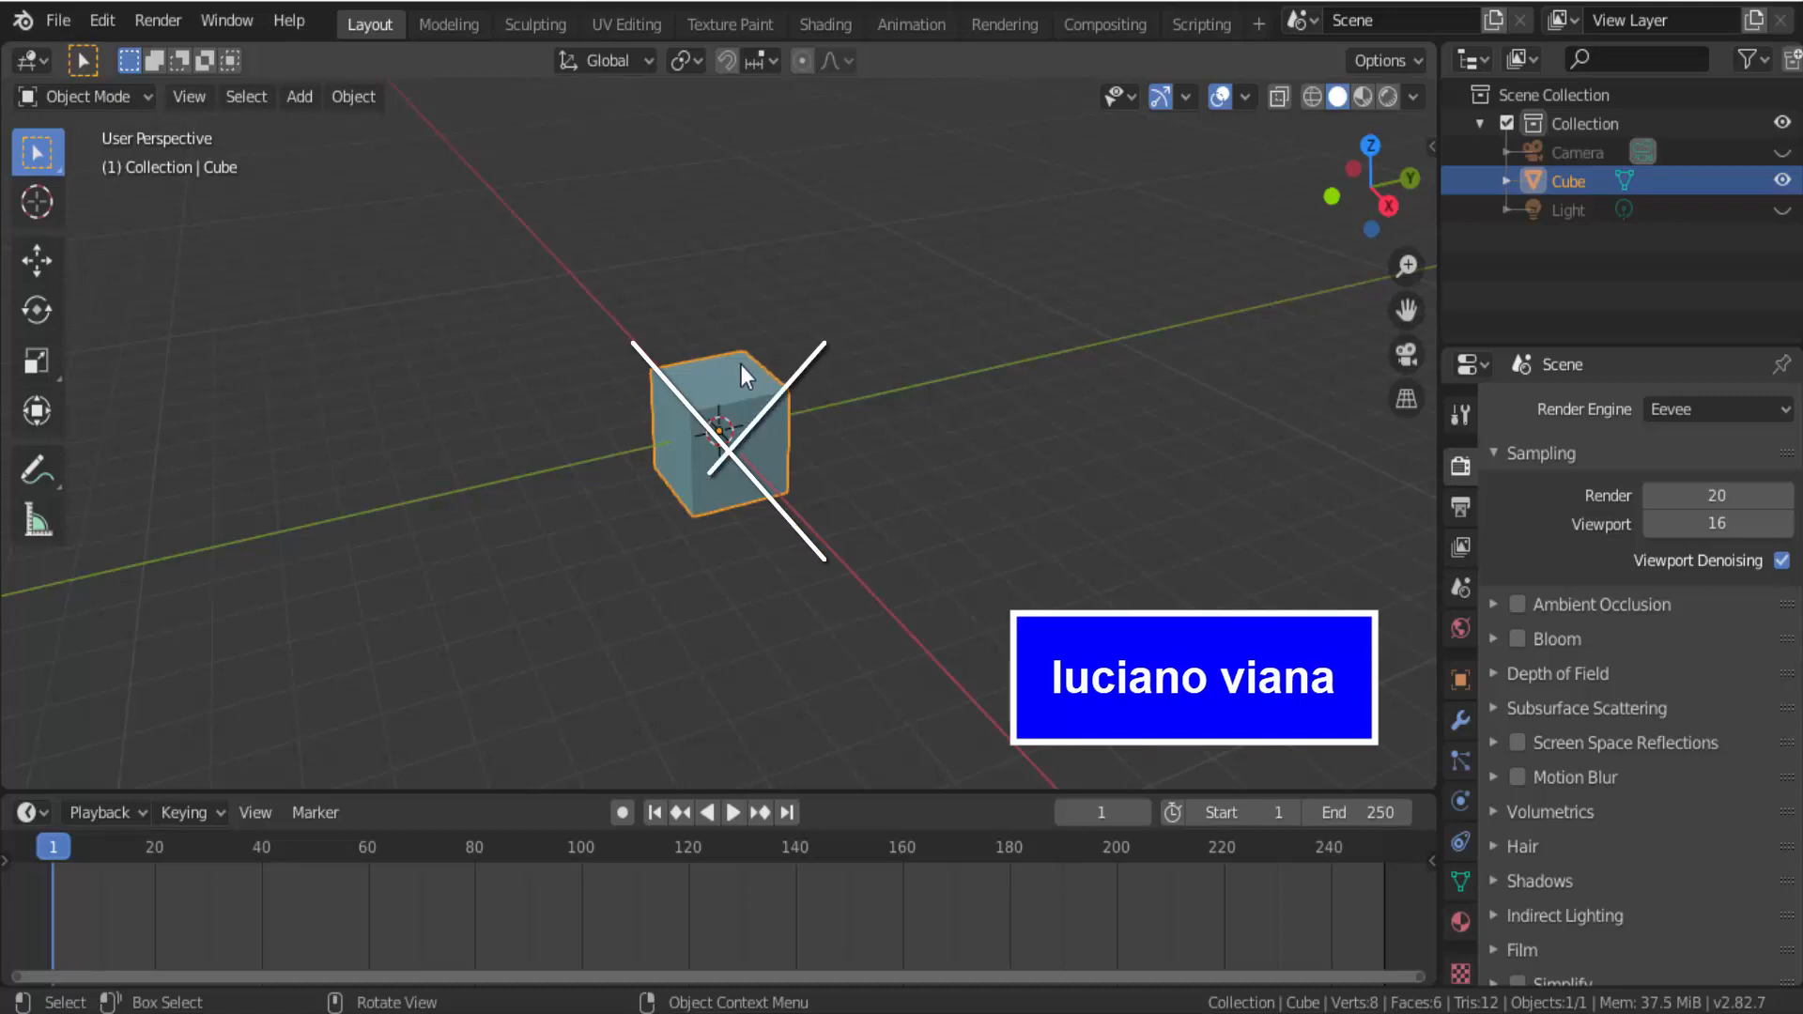
# Step: Delete the default cube and add a text object to the scene
pyautogui.press('x')
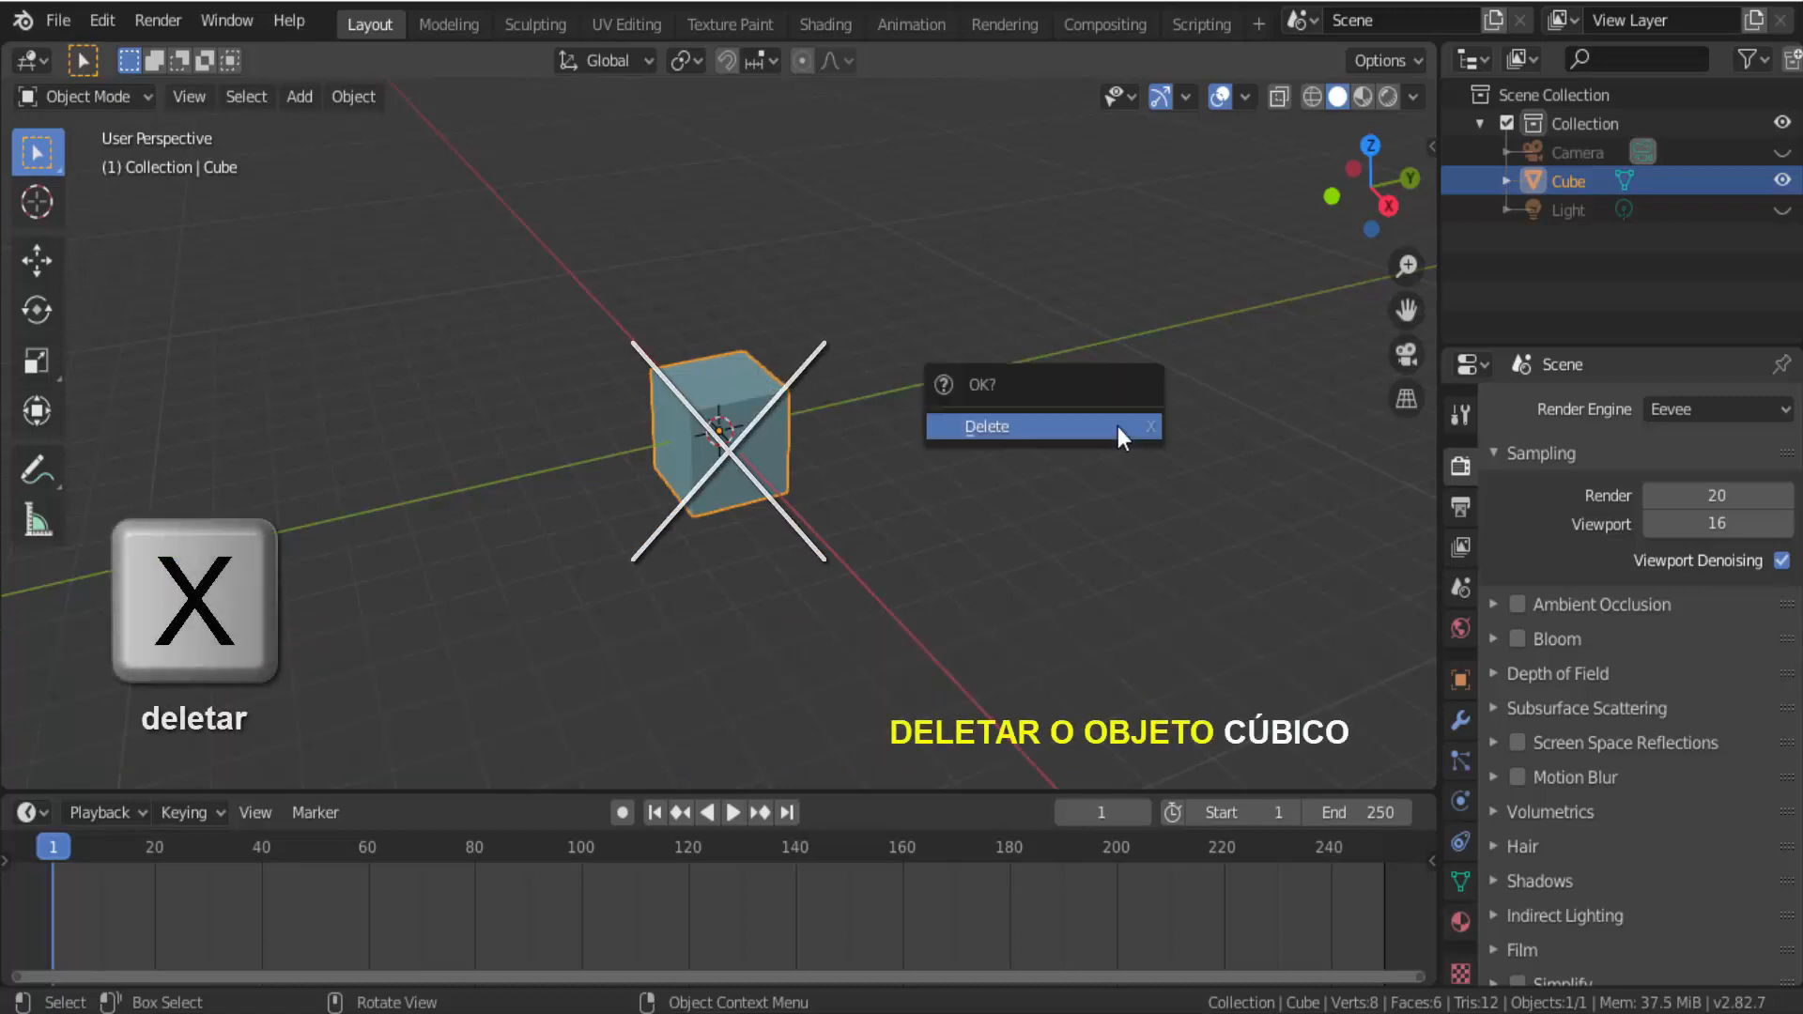
pyautogui.click(1117, 428)
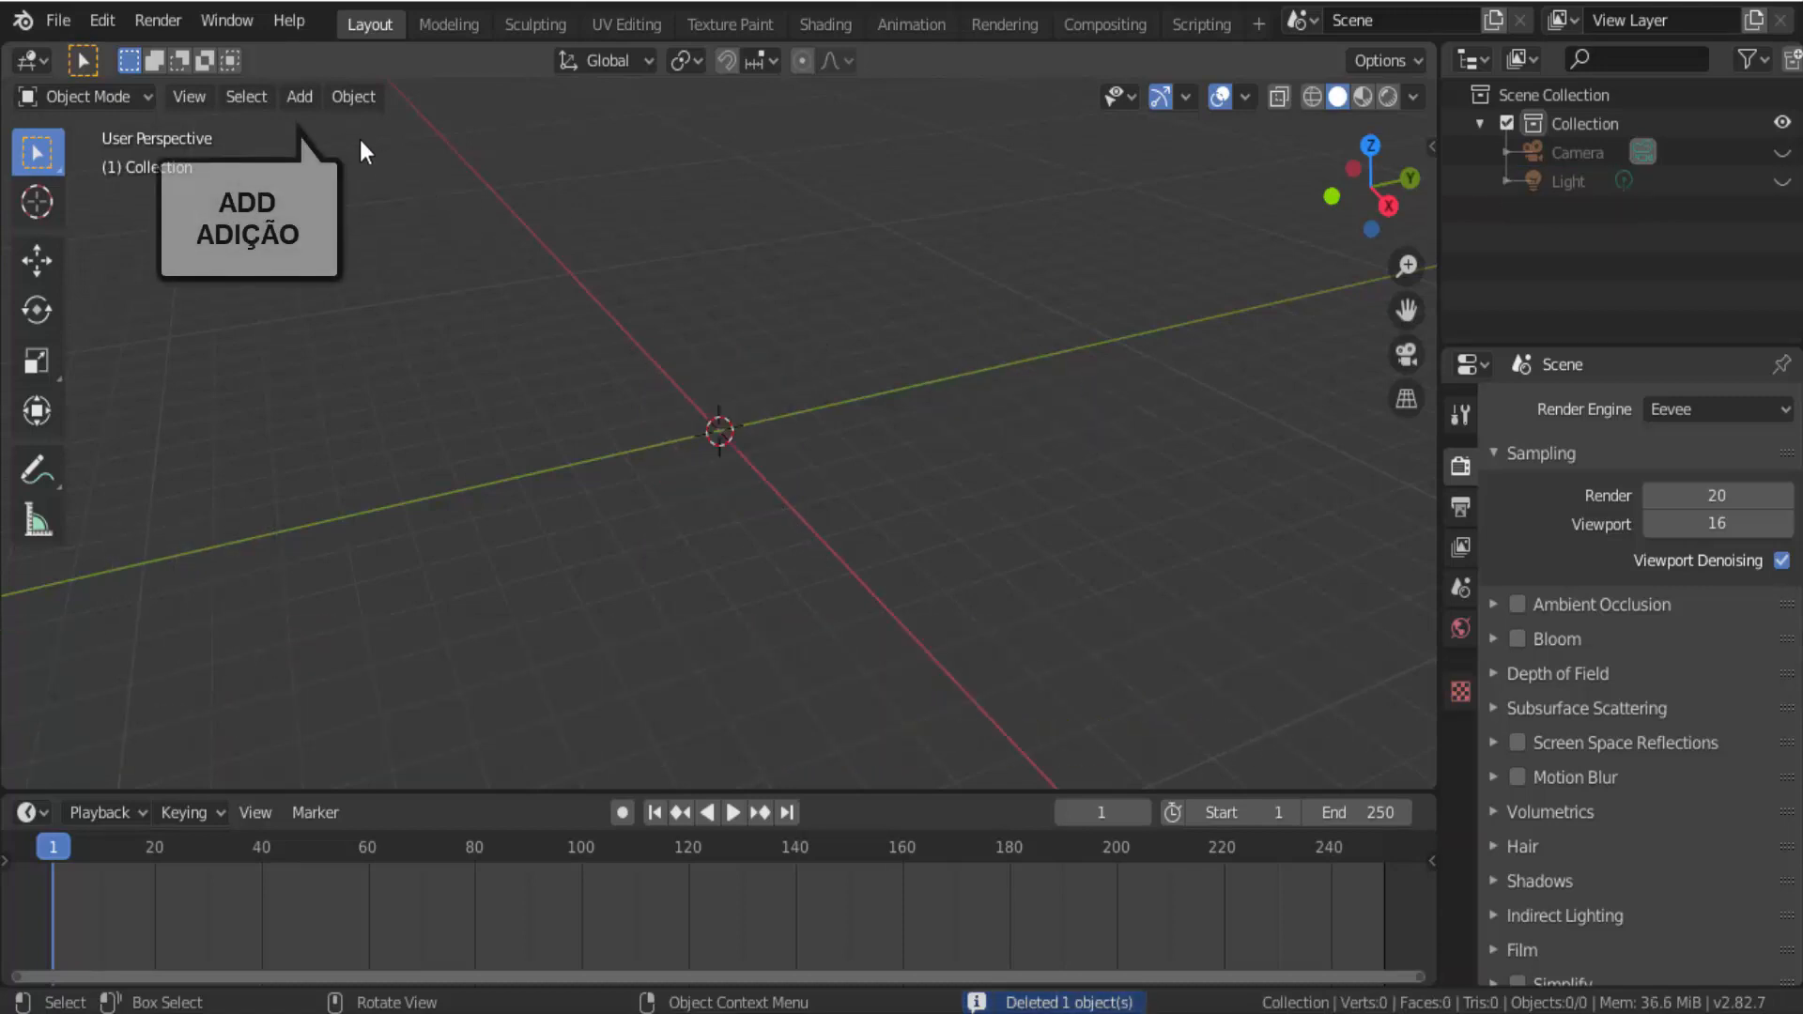
pyautogui.click(300, 96)
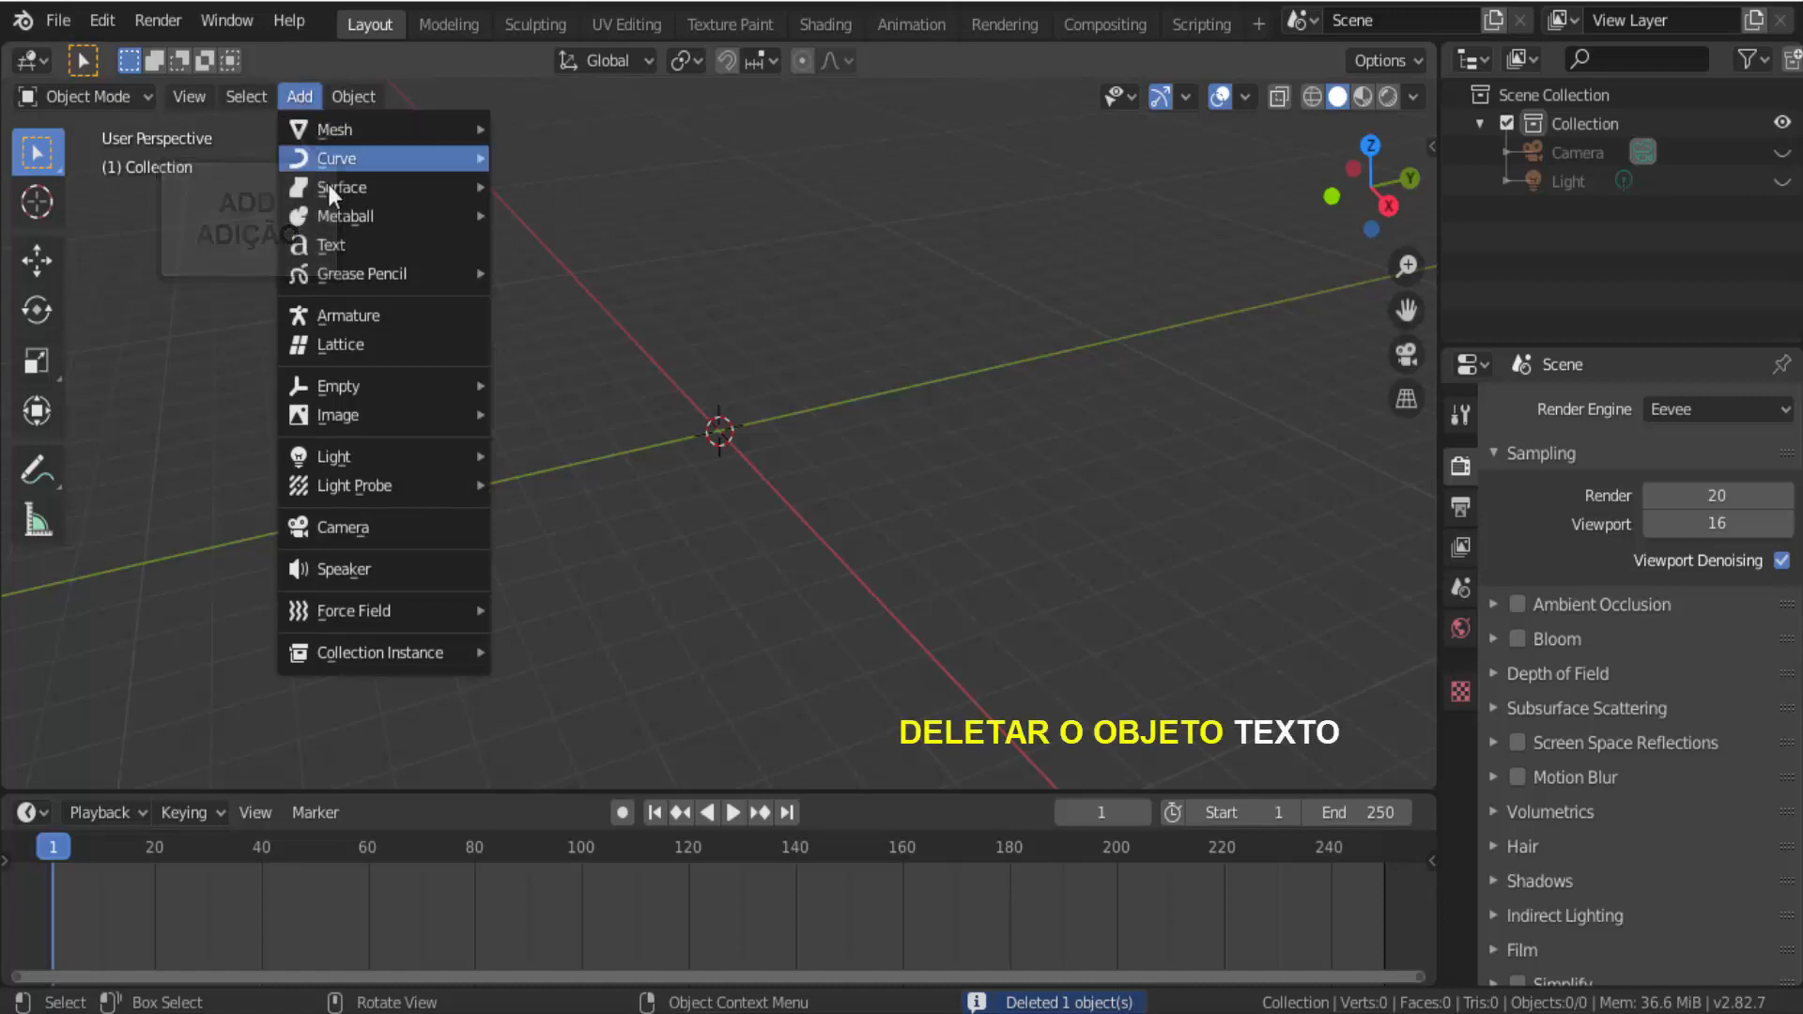
pyautogui.click(327, 240)
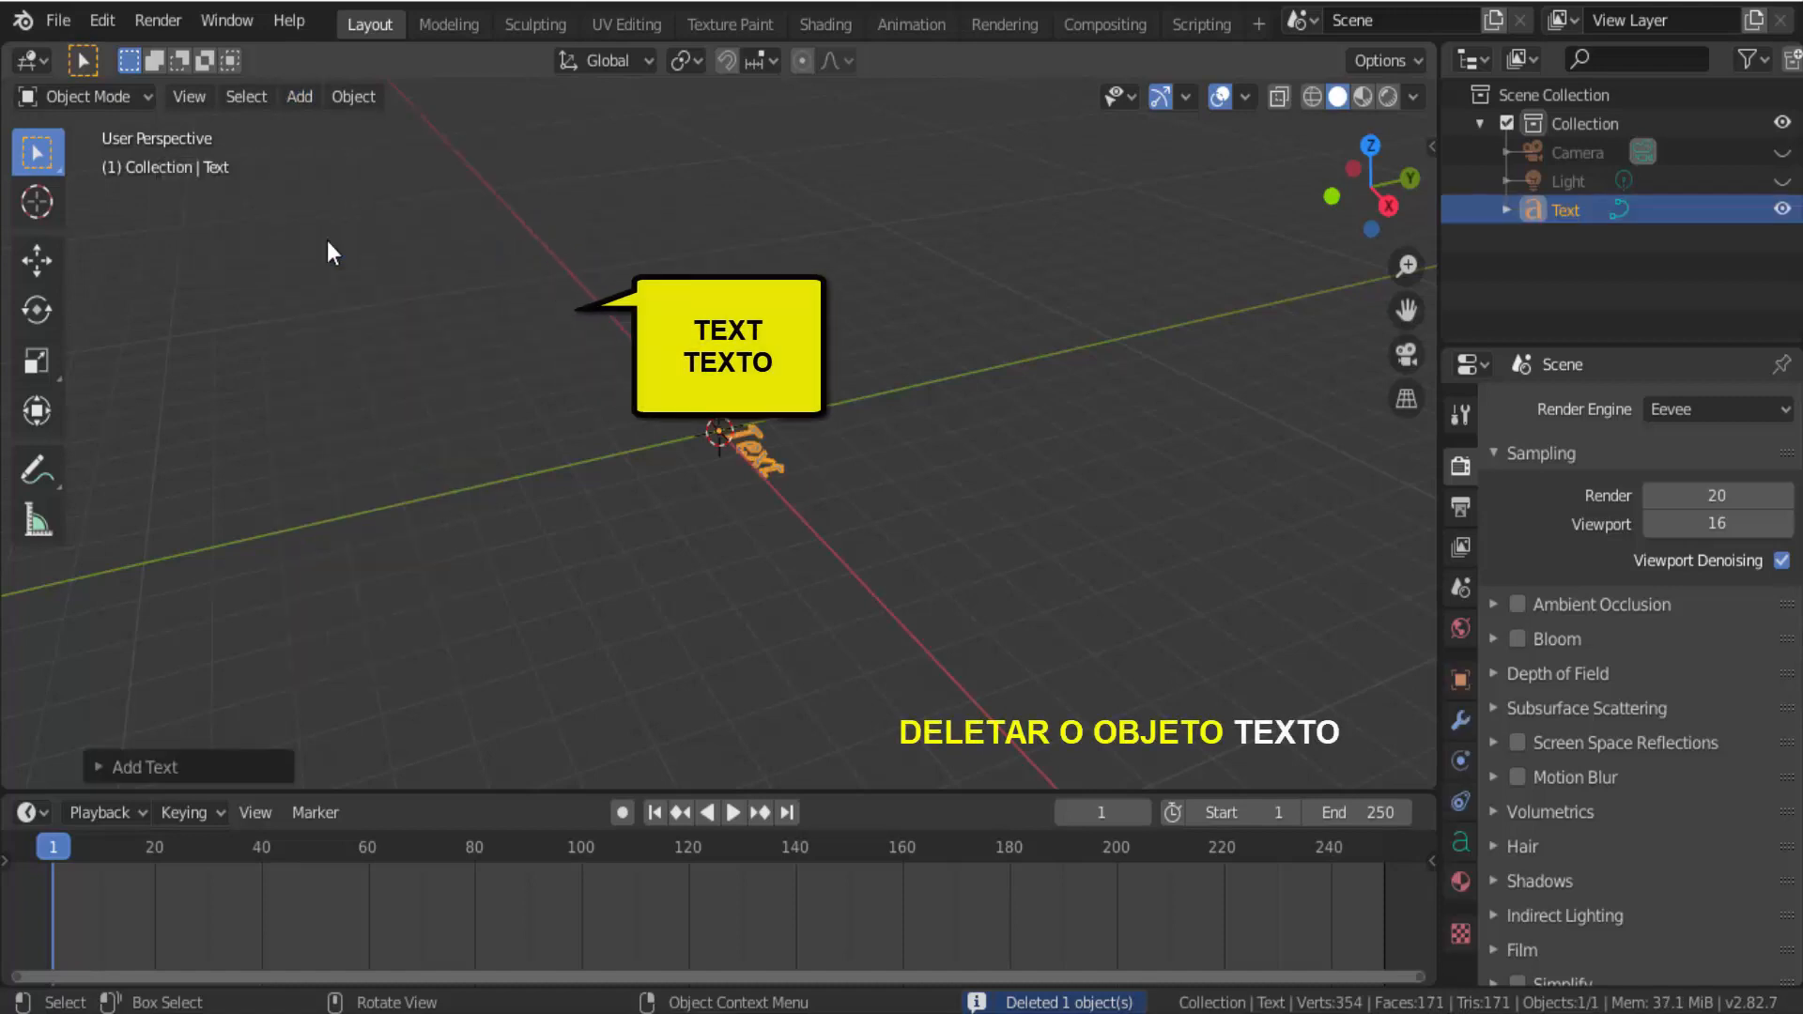
# Step: Set the new text object's X rotation to 90° and its radius to 2.93 m
pyautogui.click(94, 767)
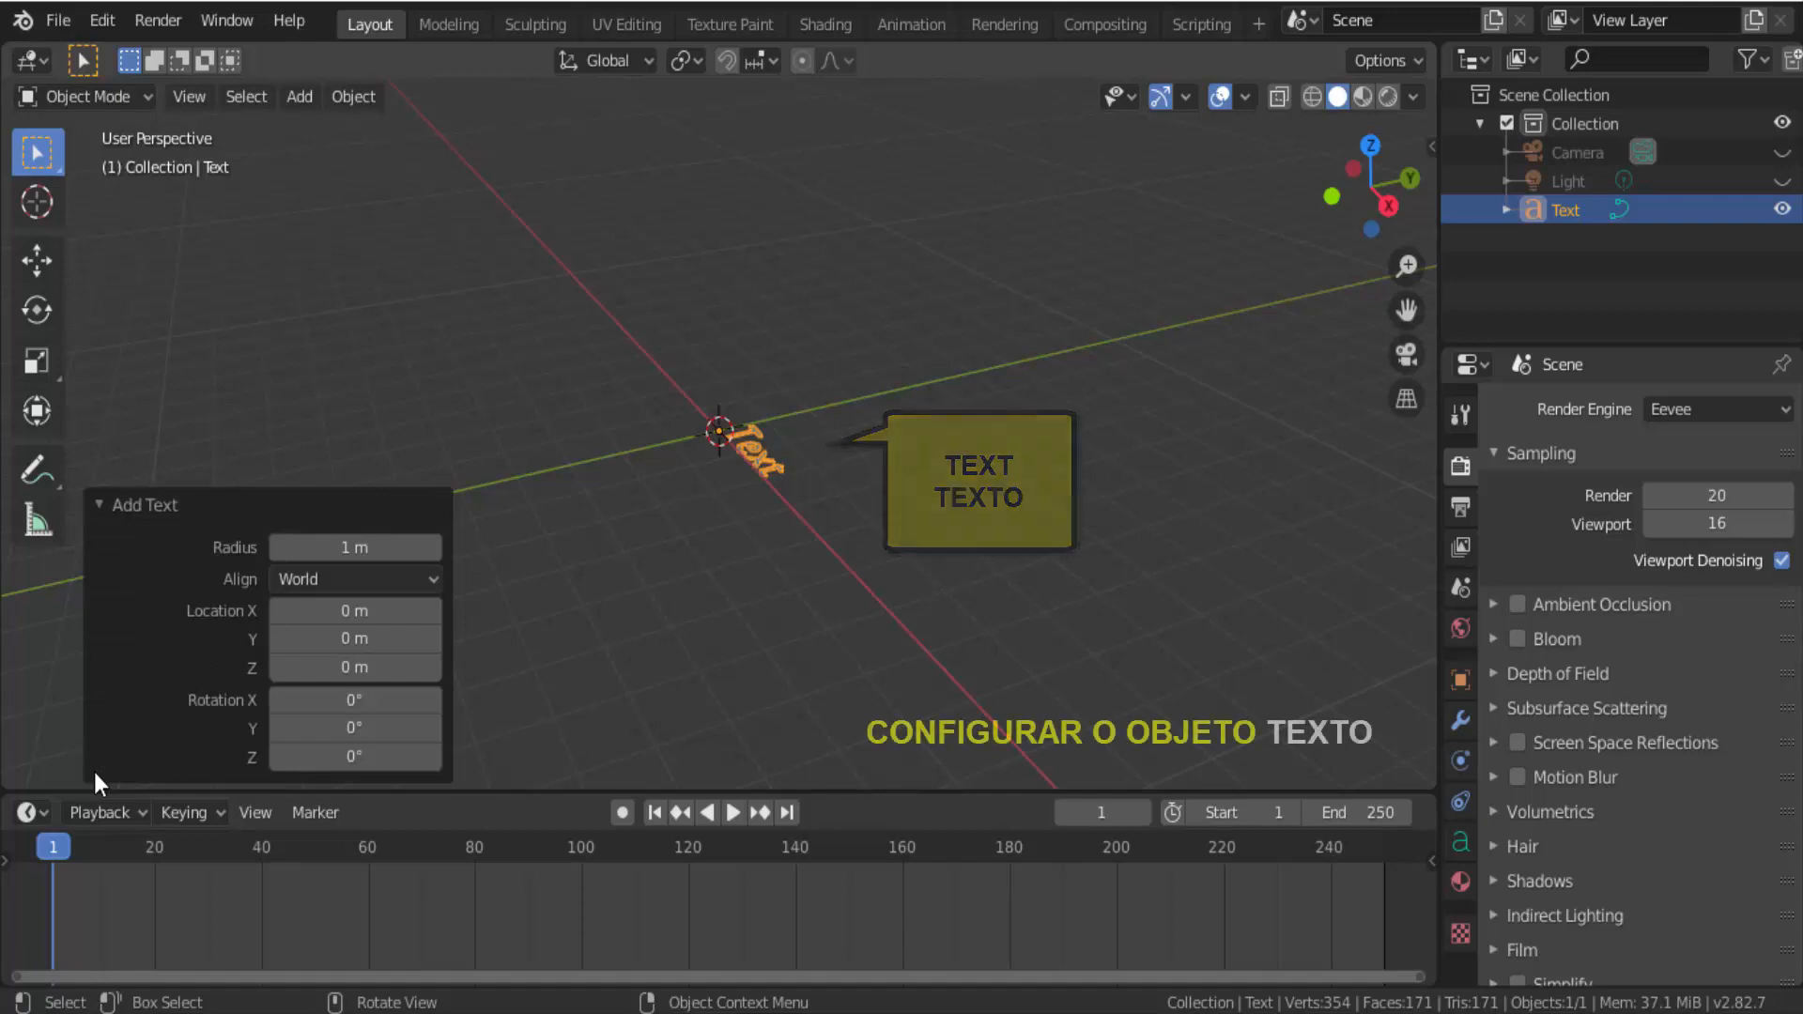
pyautogui.click(328, 703)
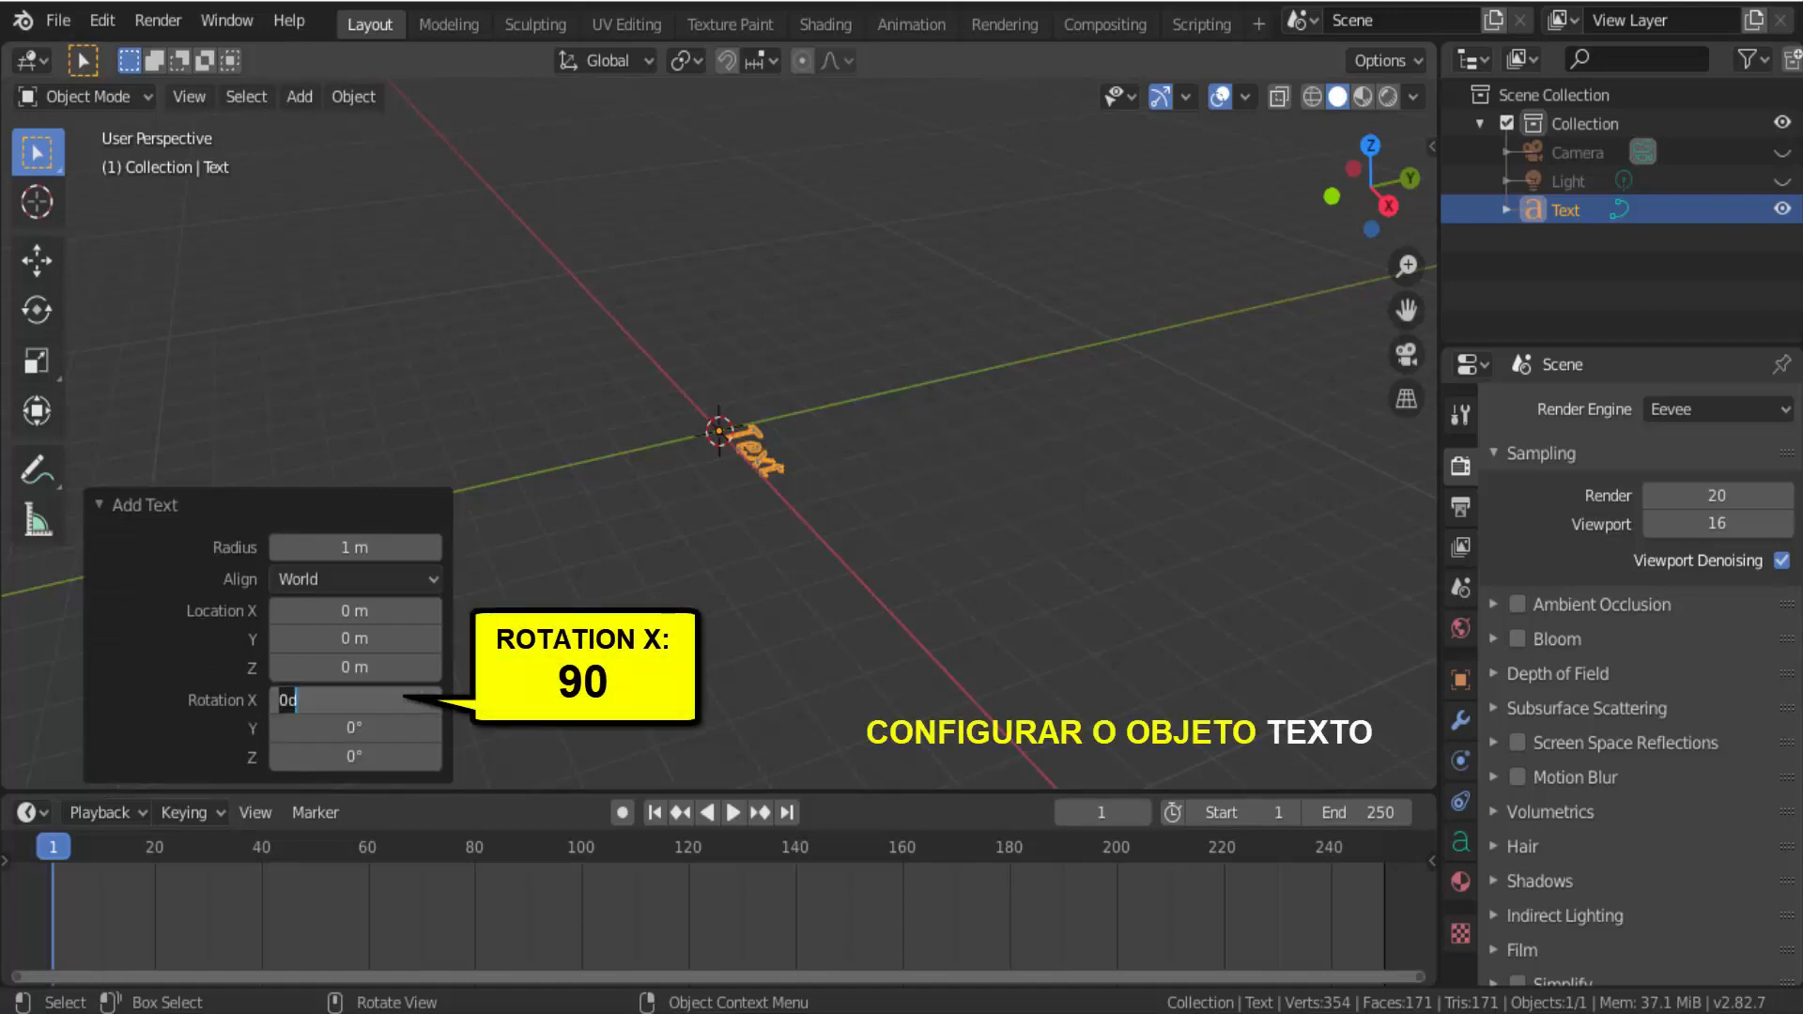
pyautogui.press('Return')
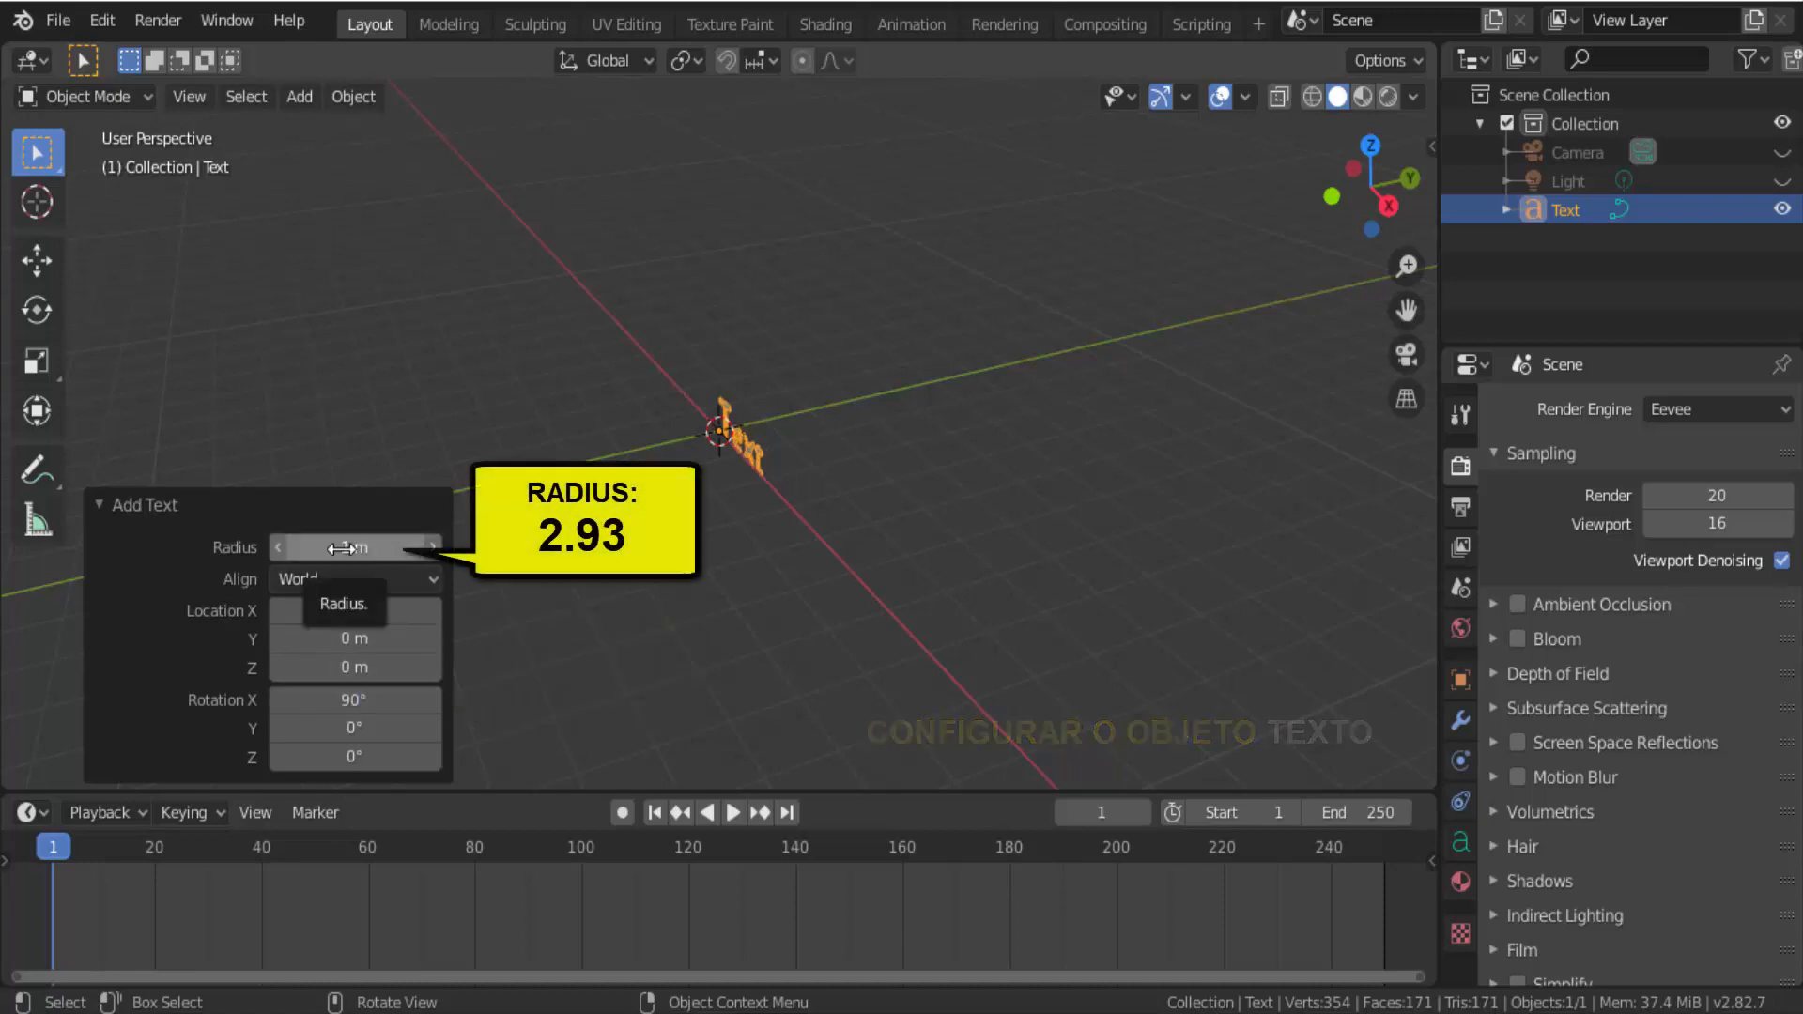
pyautogui.moveTo(353, 546); pyautogui.dragTo(489, 546)
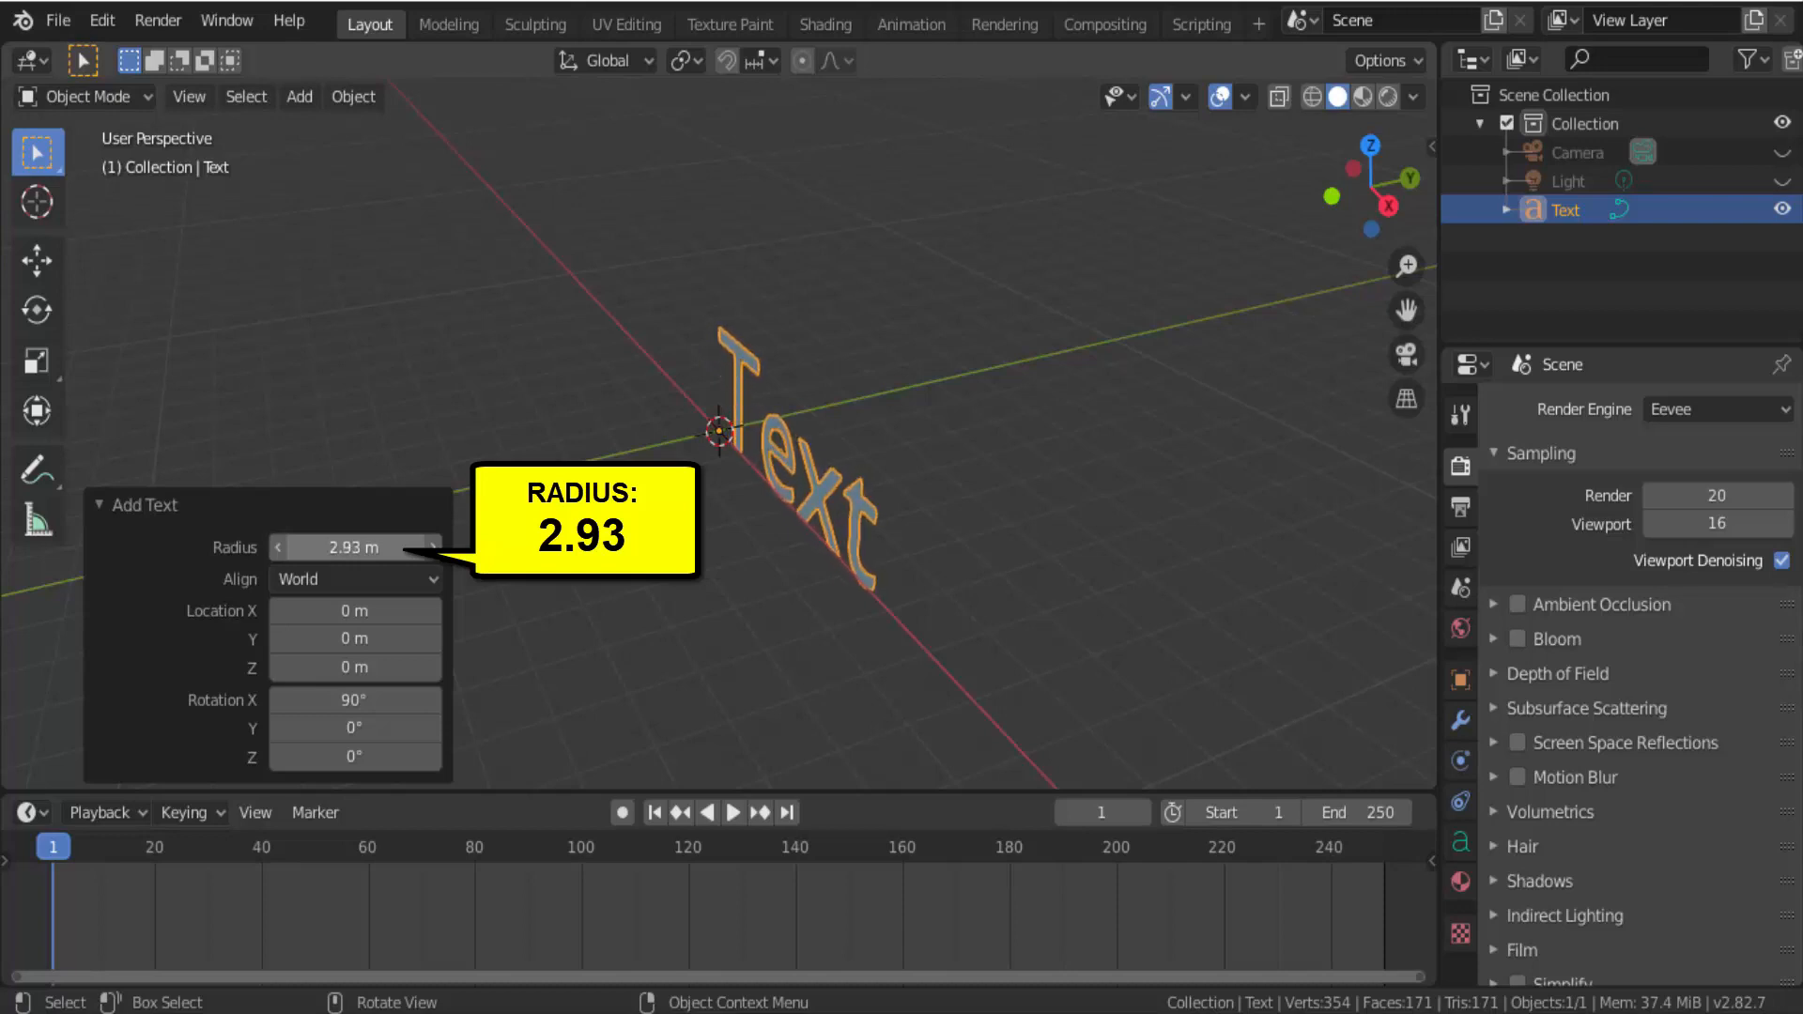
pyautogui.click(104, 505)
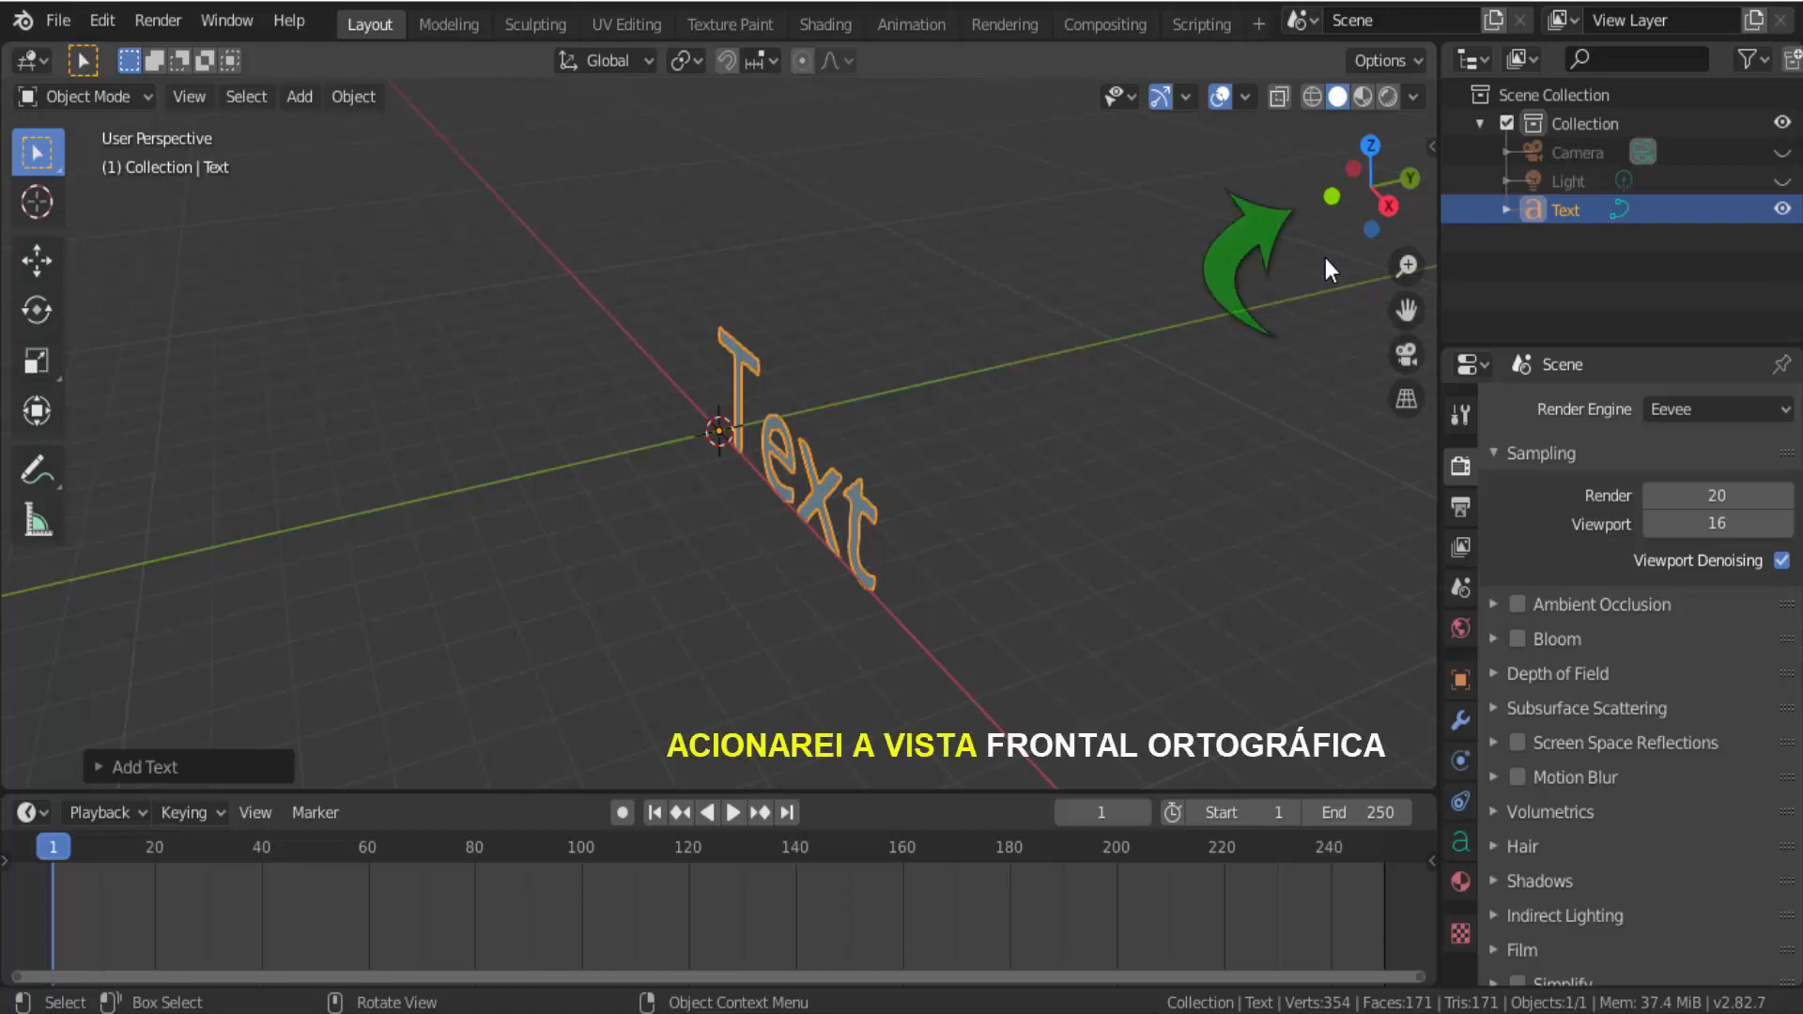
# Step: In front orthographic view, replace the text object's content with "FADE" and return to Object Mode
pyautogui.click(1330, 197)
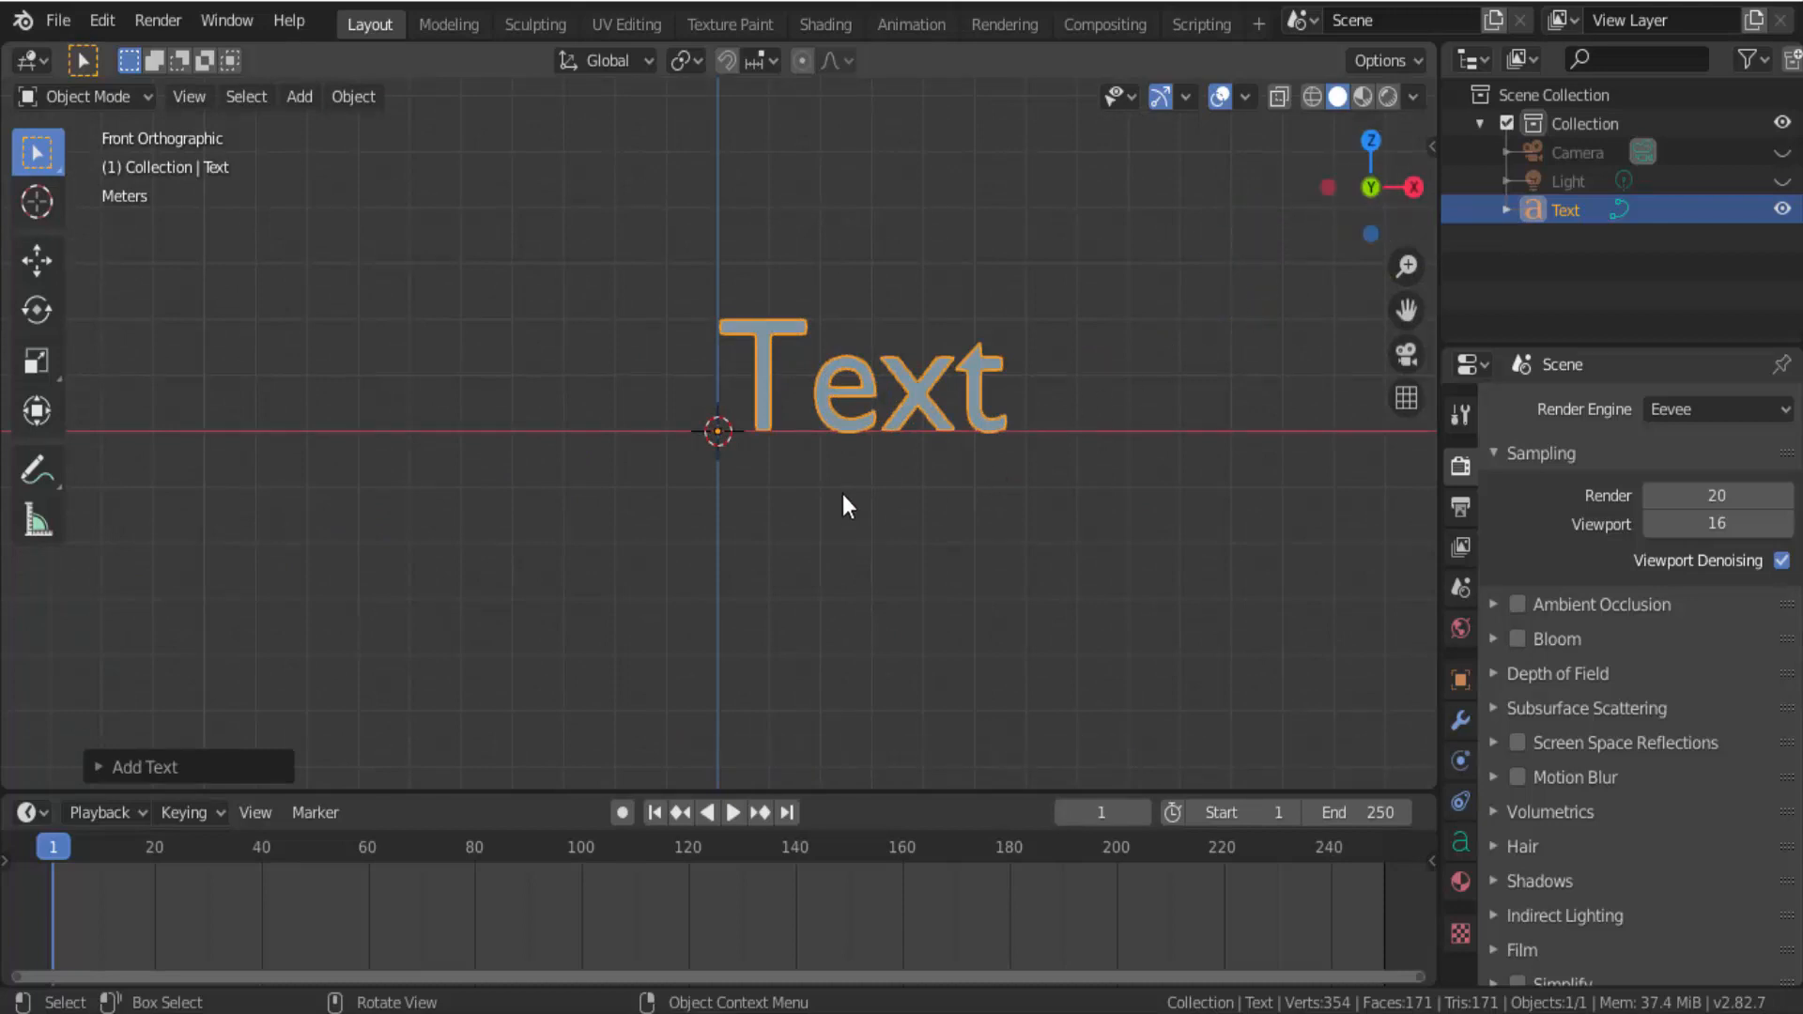
pyautogui.click(109, 92)
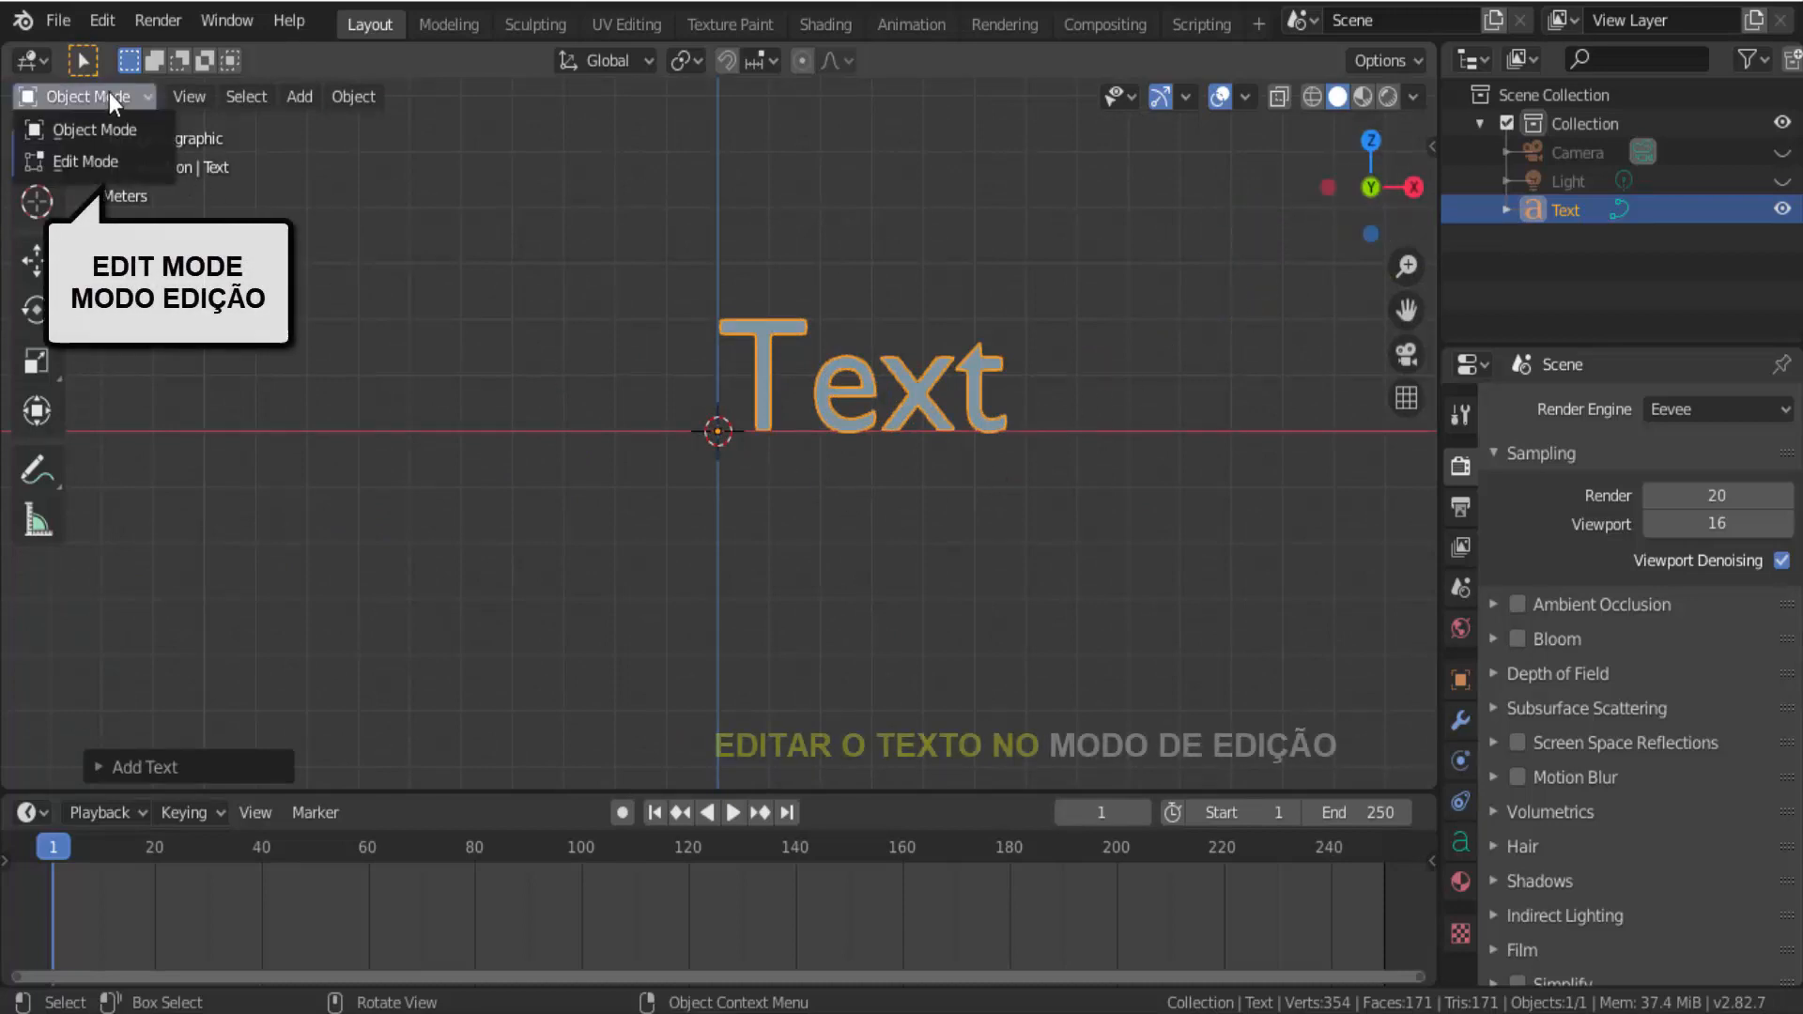
pyautogui.click(96, 159)
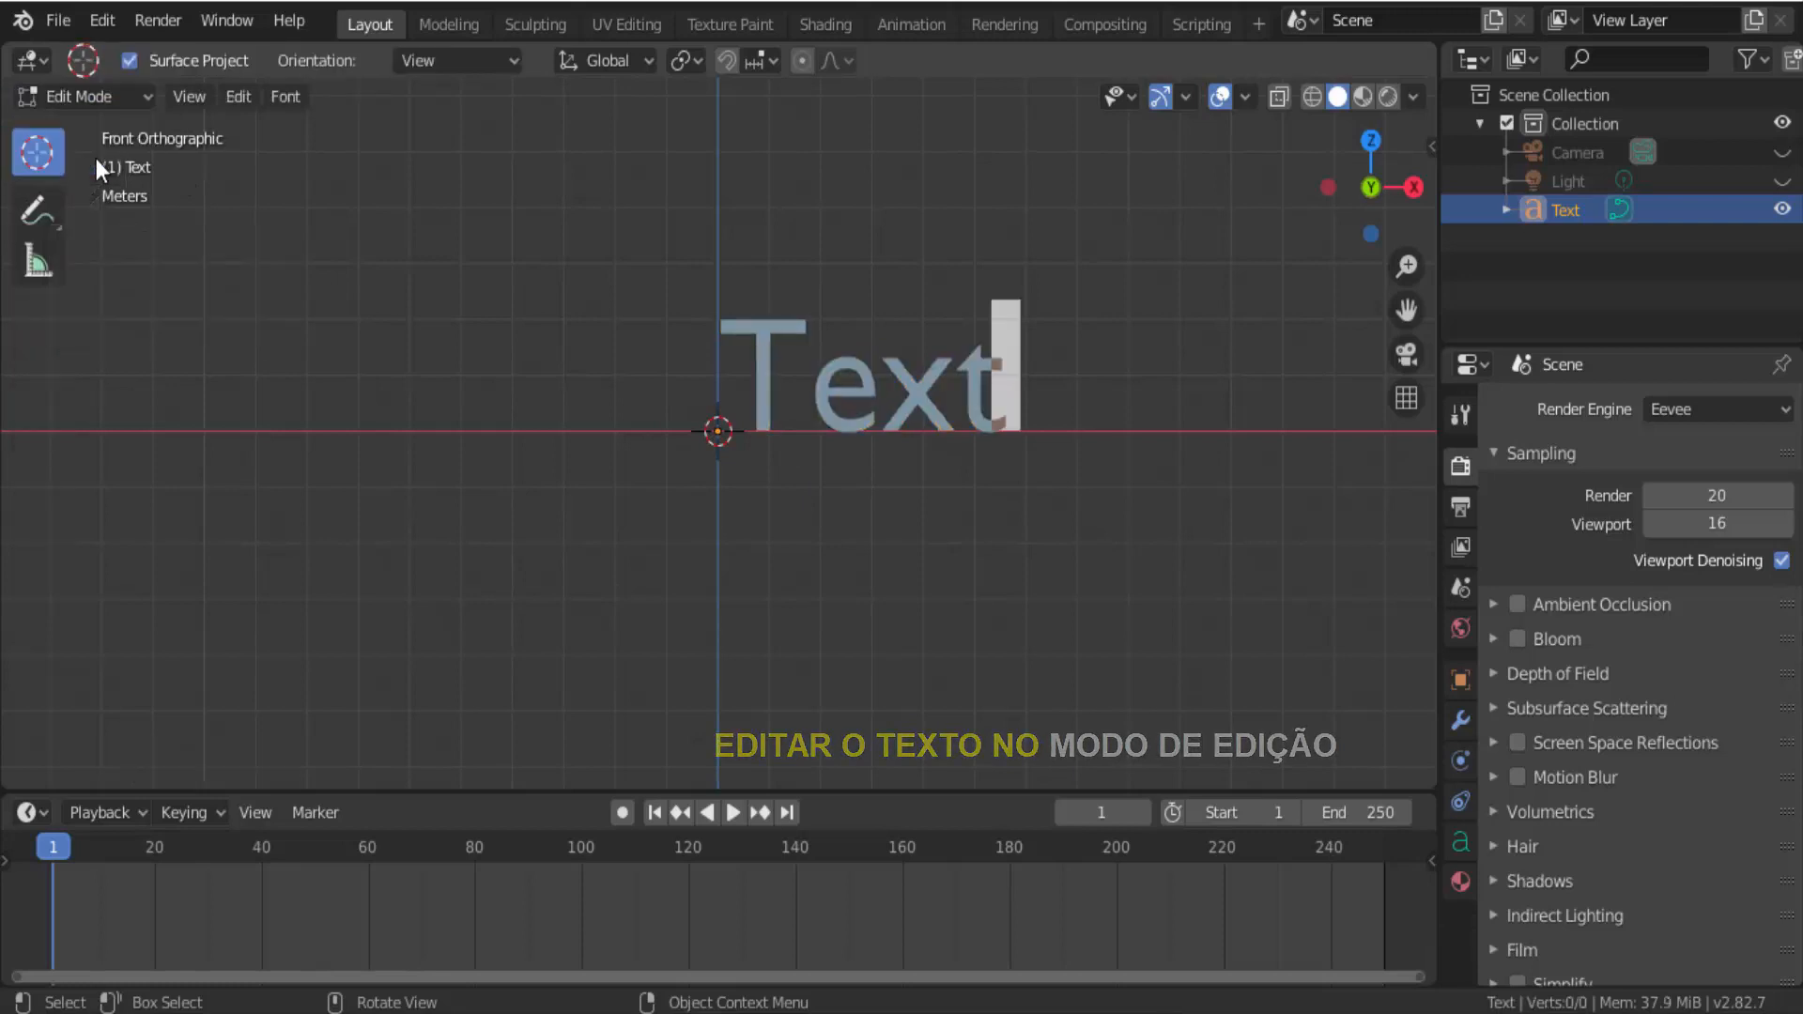
pyautogui.press('BackSpace')
pyautogui.press('BackSpace')
pyautogui.press('BackSpace')
pyautogui.press('BackSpace')
pyautogui.press('BackSpace')
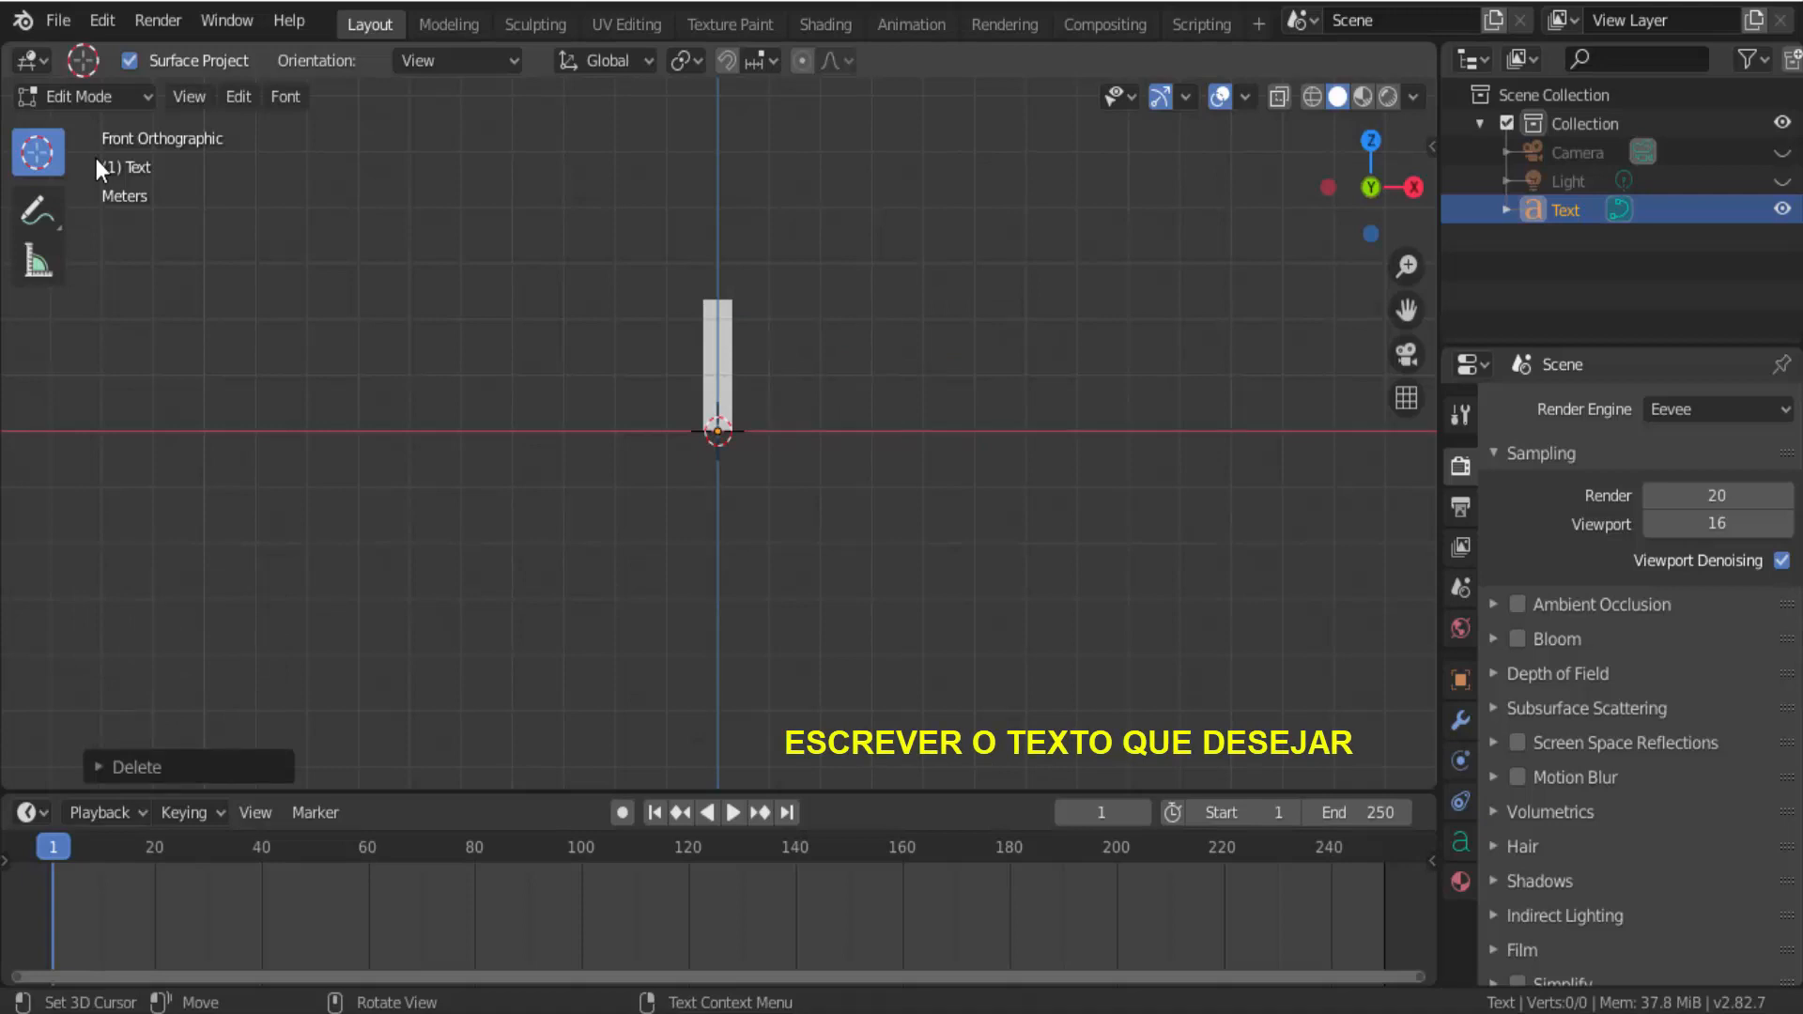
pyautogui.write('FADE')
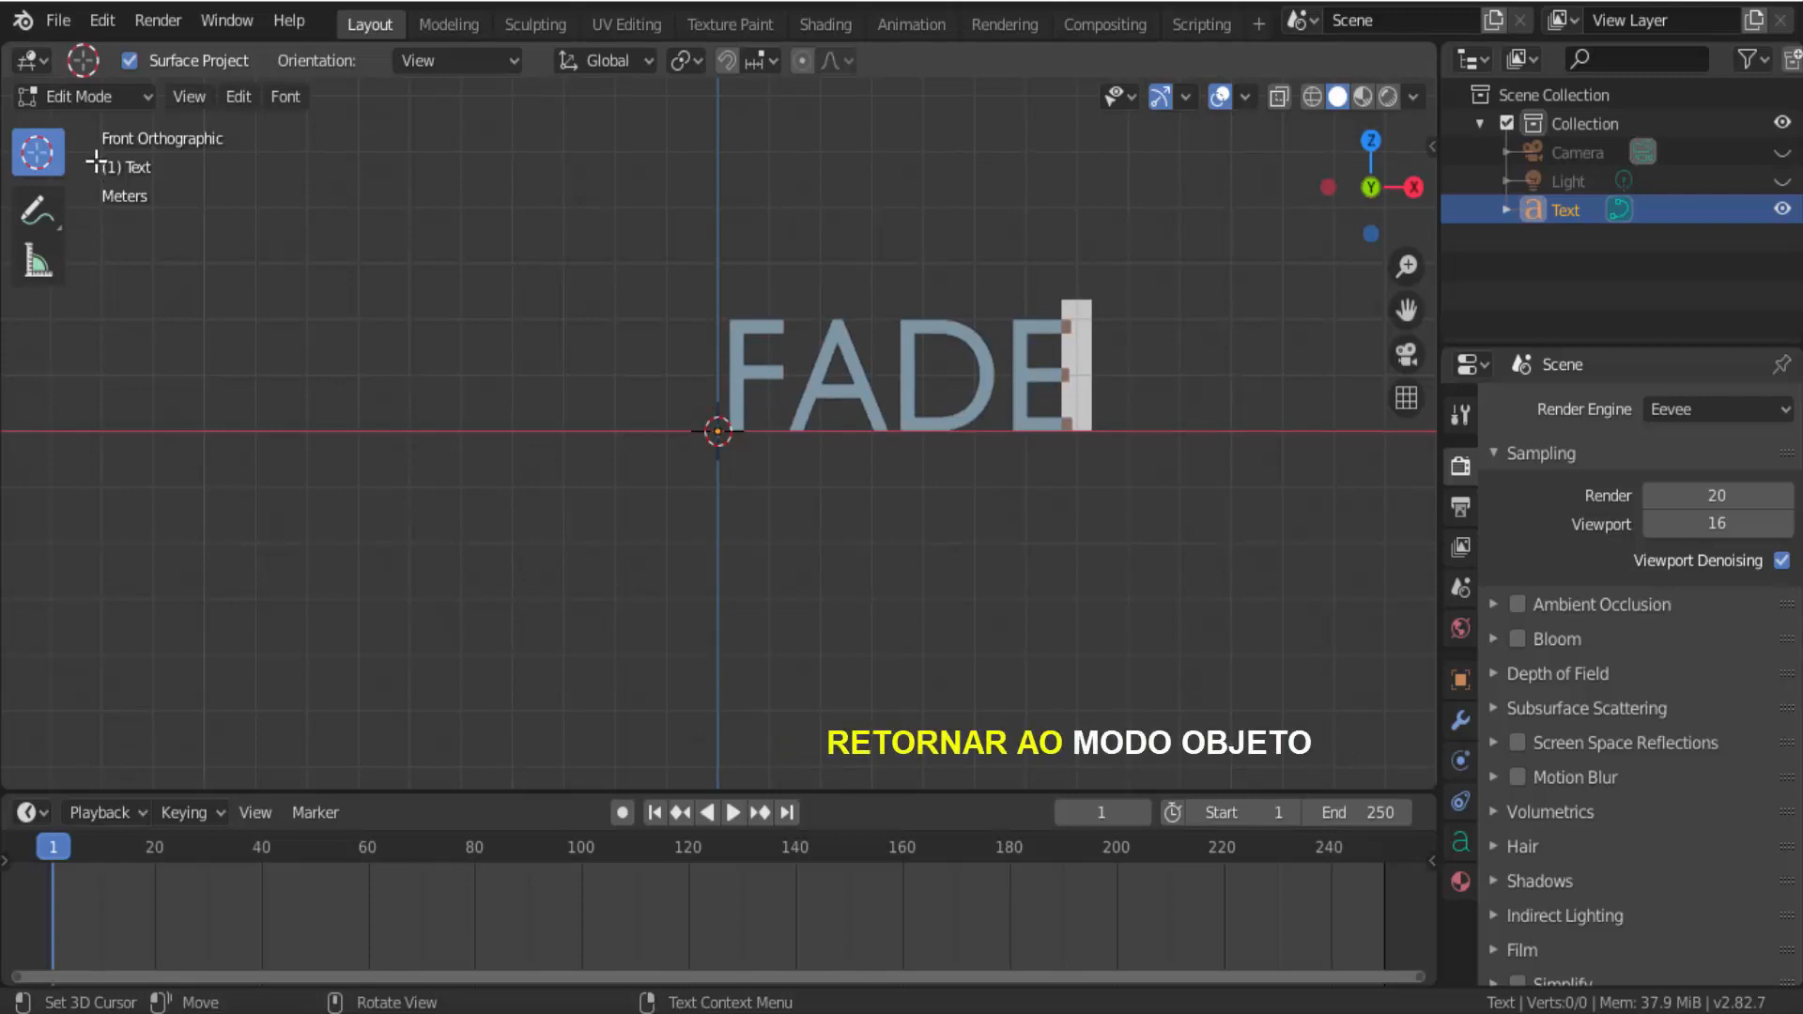
pyautogui.press('Tab')
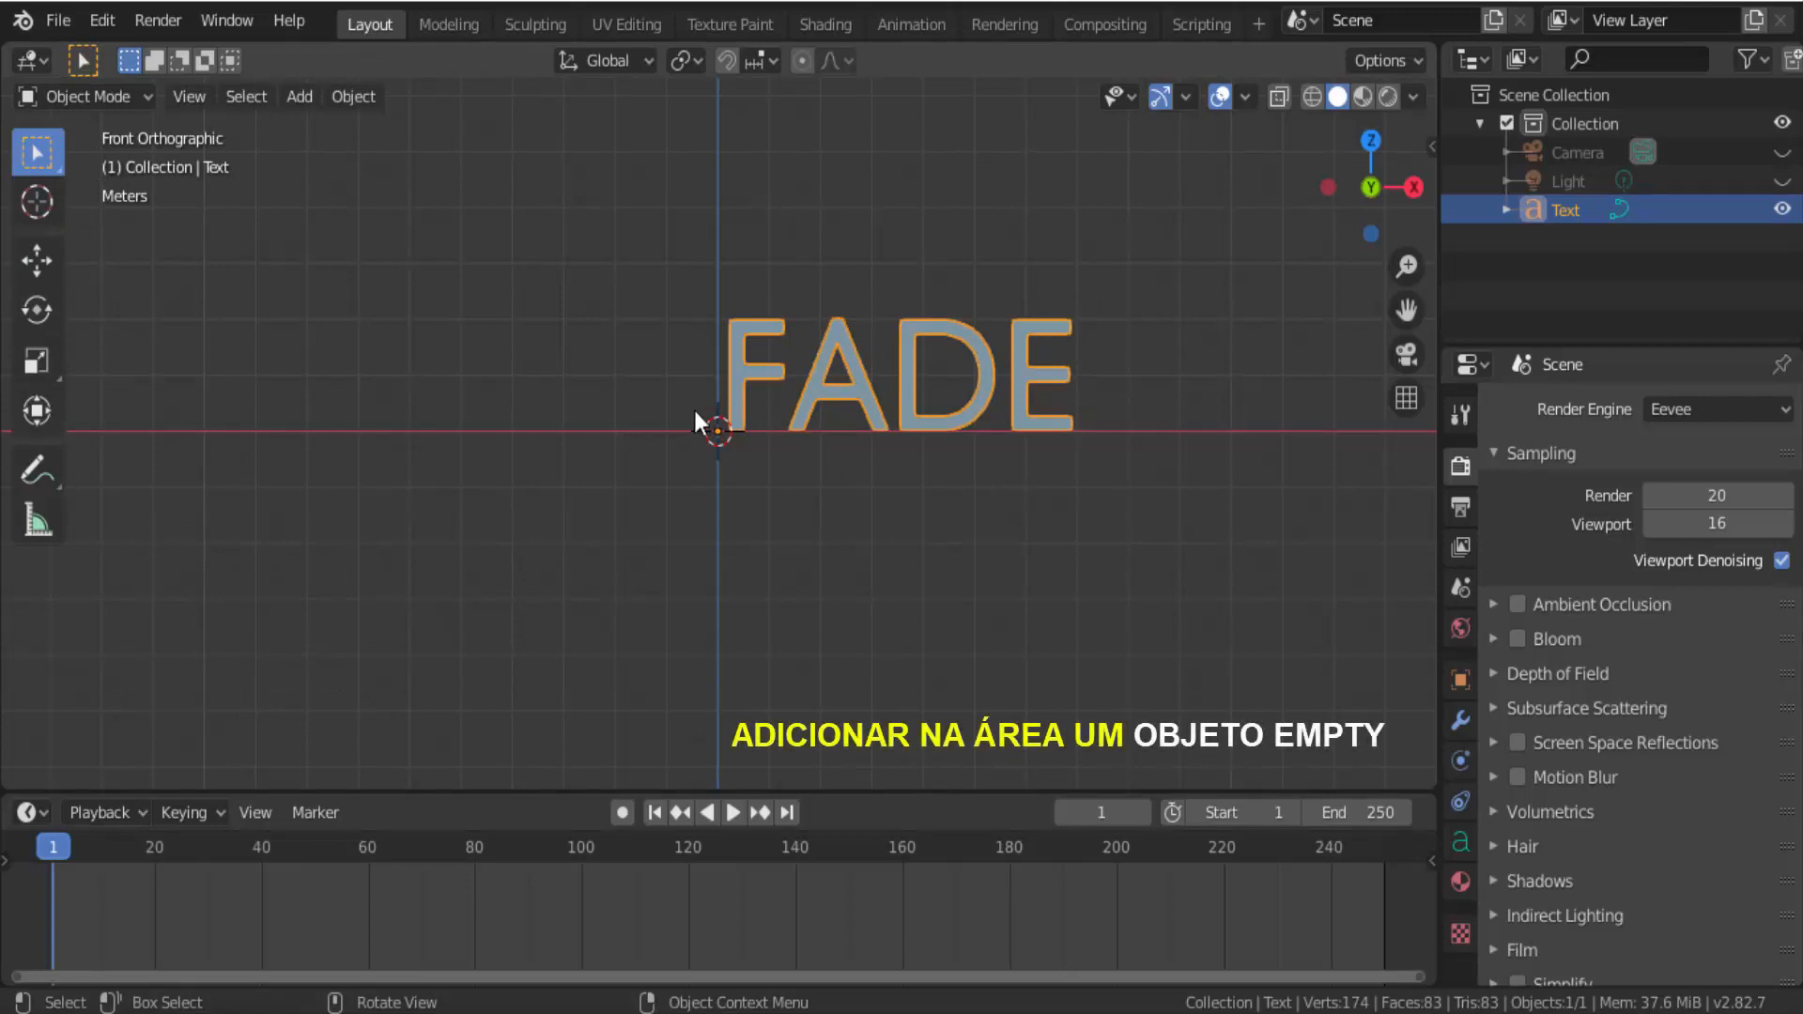
# Step: Add a Plain Axes empty at the start of the FADE text
pyautogui.click(300, 98)
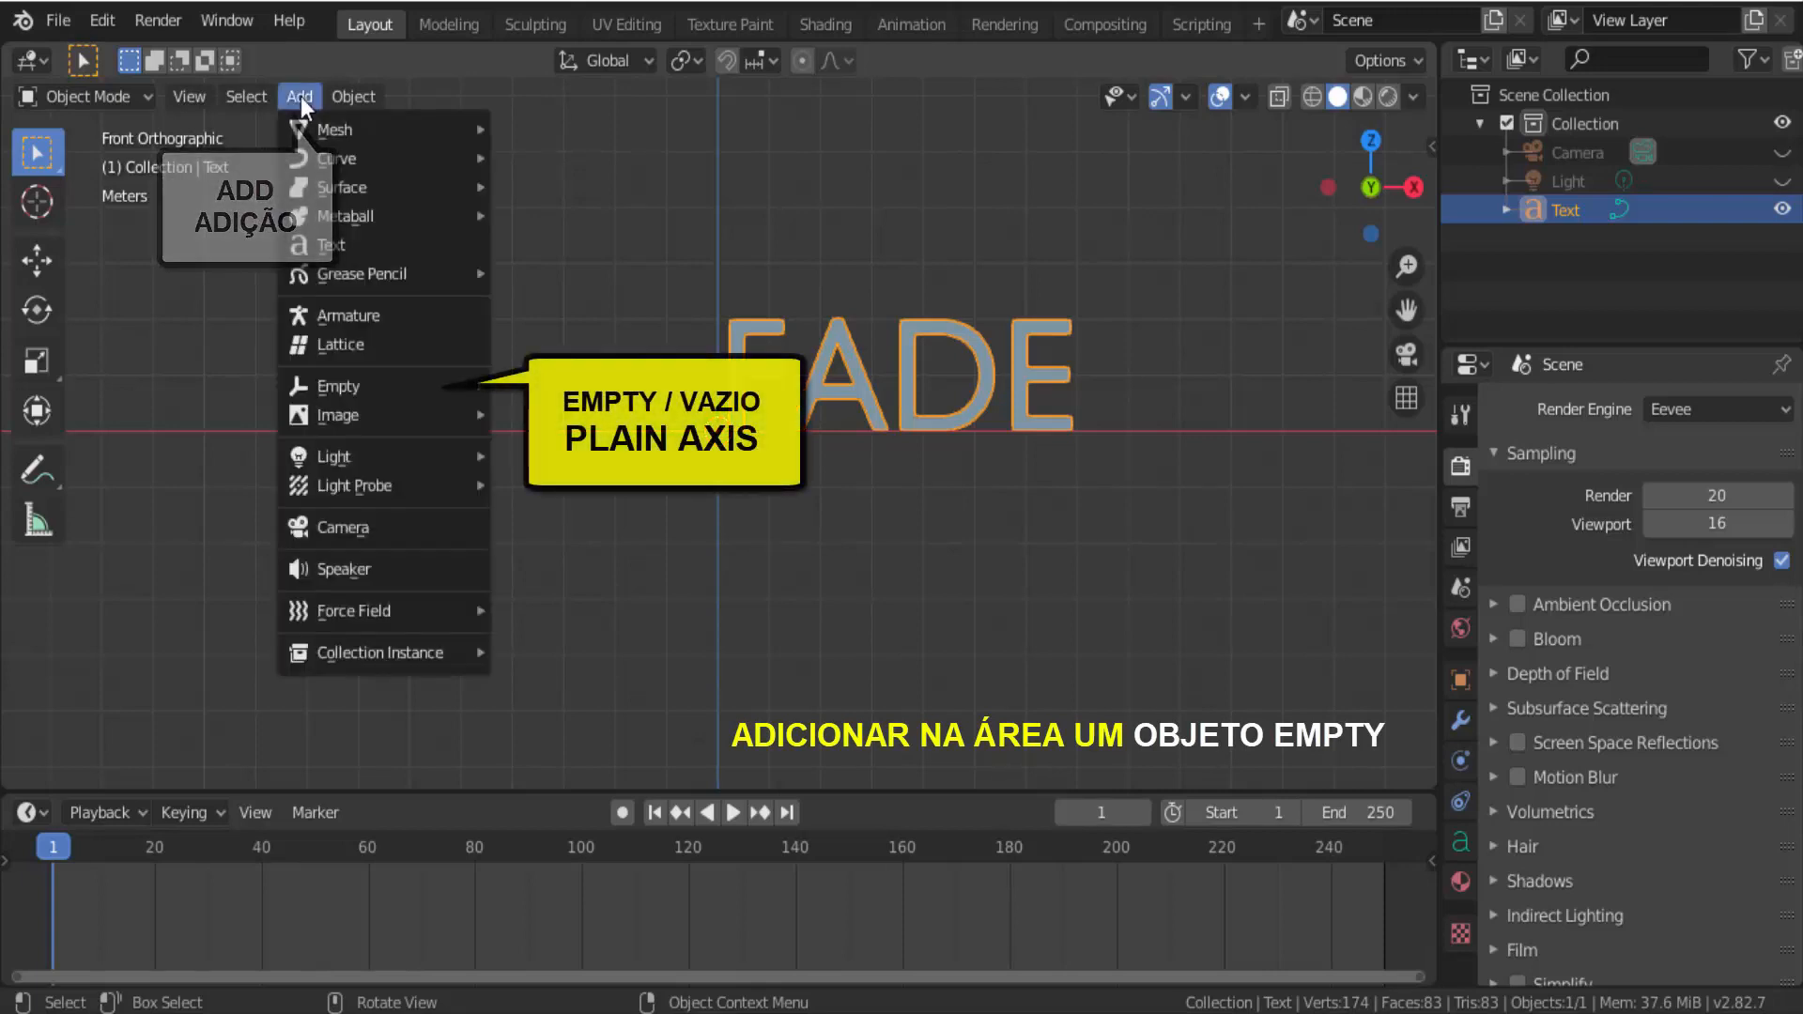
pyautogui.moveTo(369, 388)
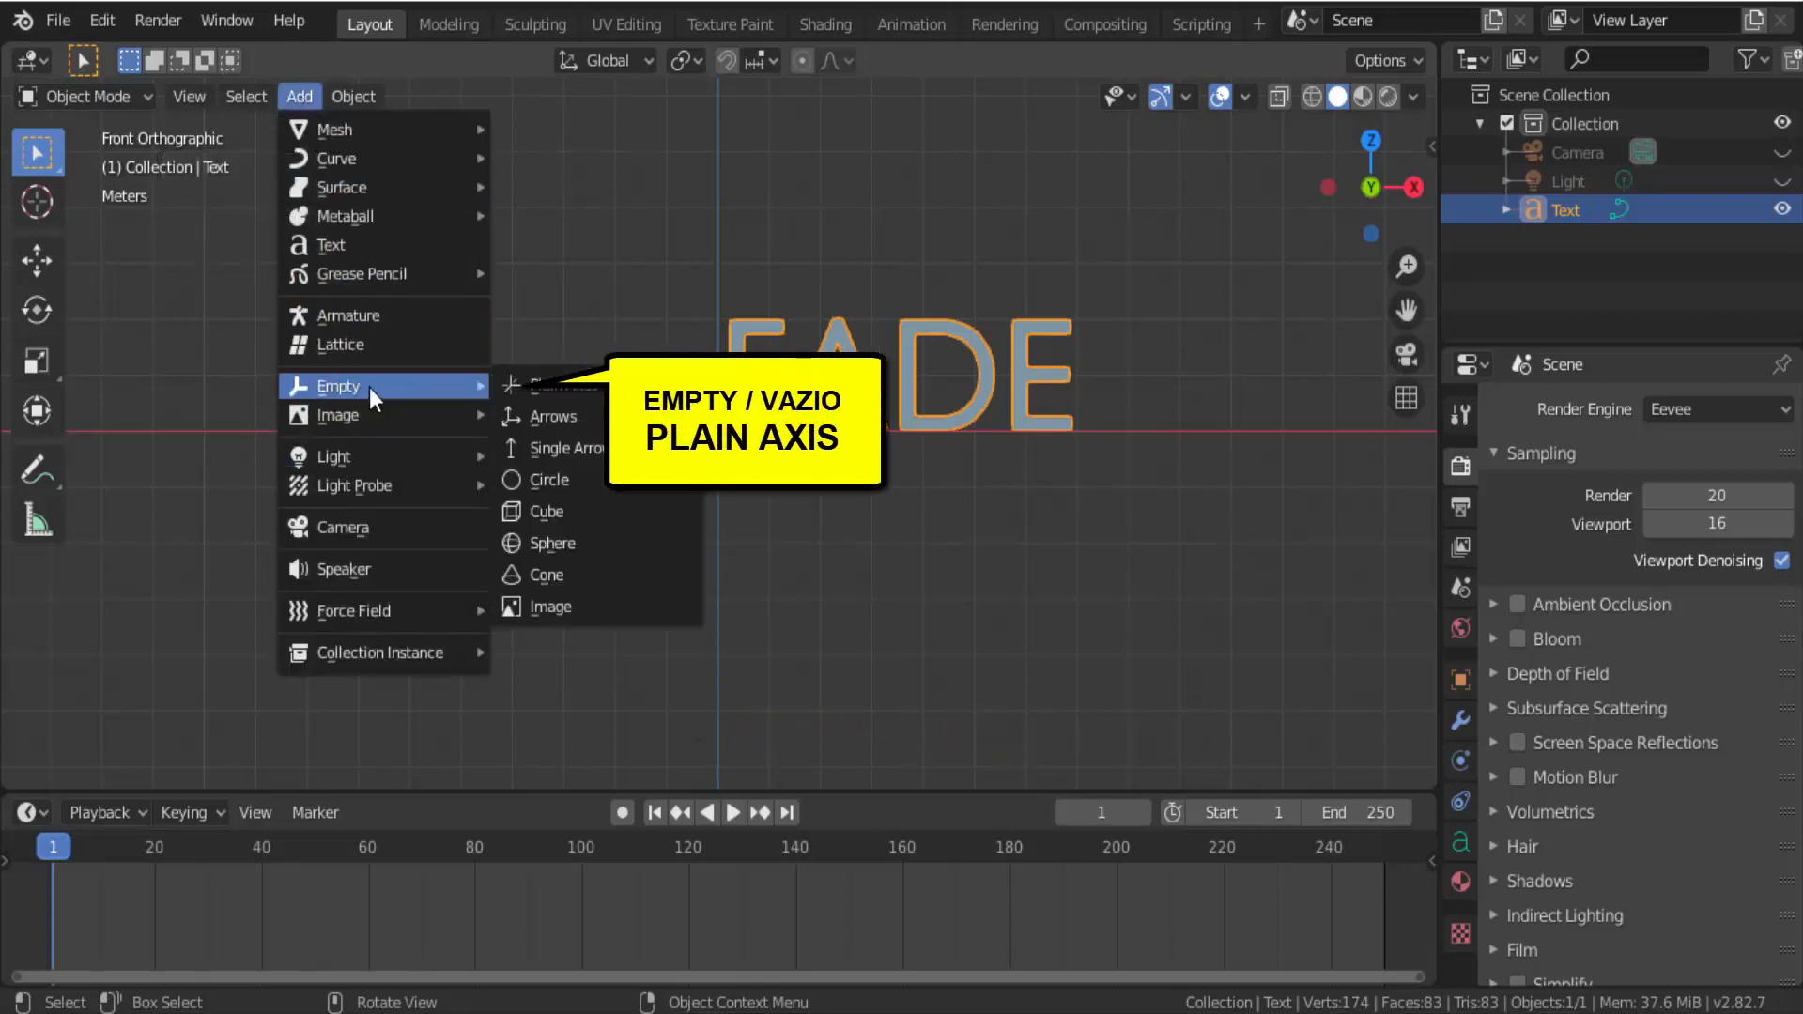
pyautogui.click(533, 387)
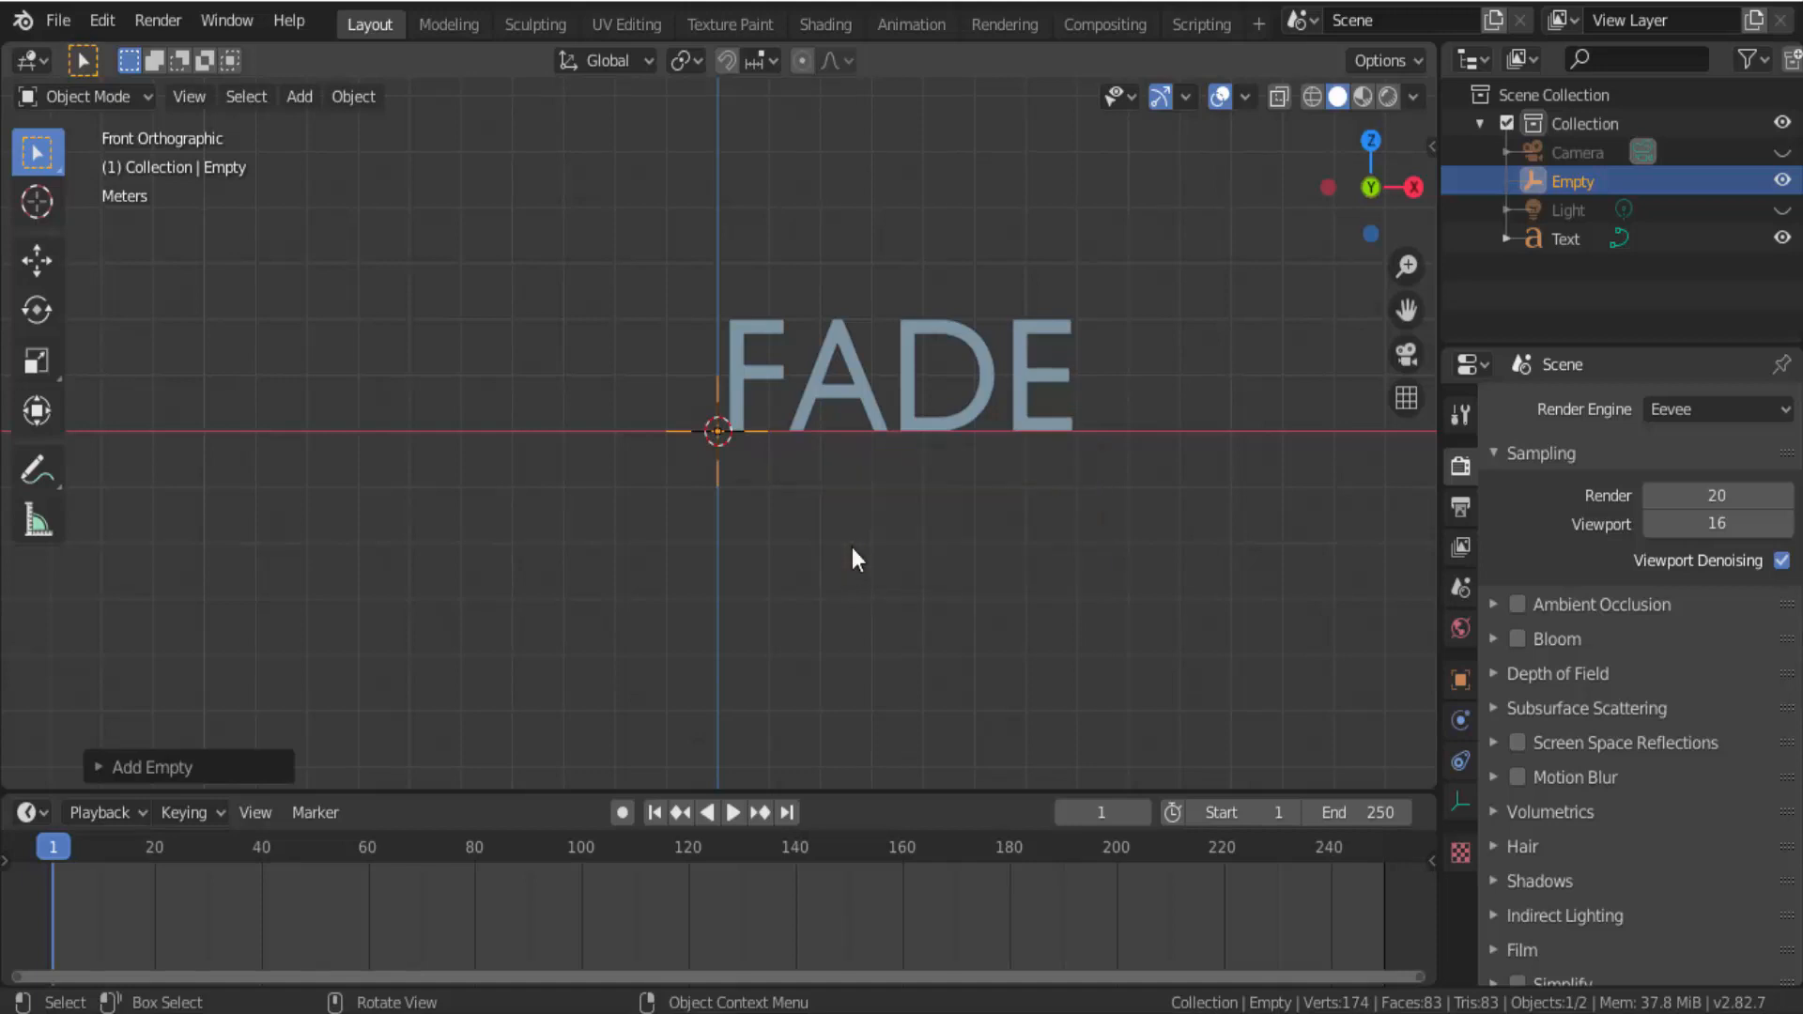
# Step: With rendered shading on, give the FADE text a new material with an Emission surface at strength 3
pyautogui.click(945, 334)
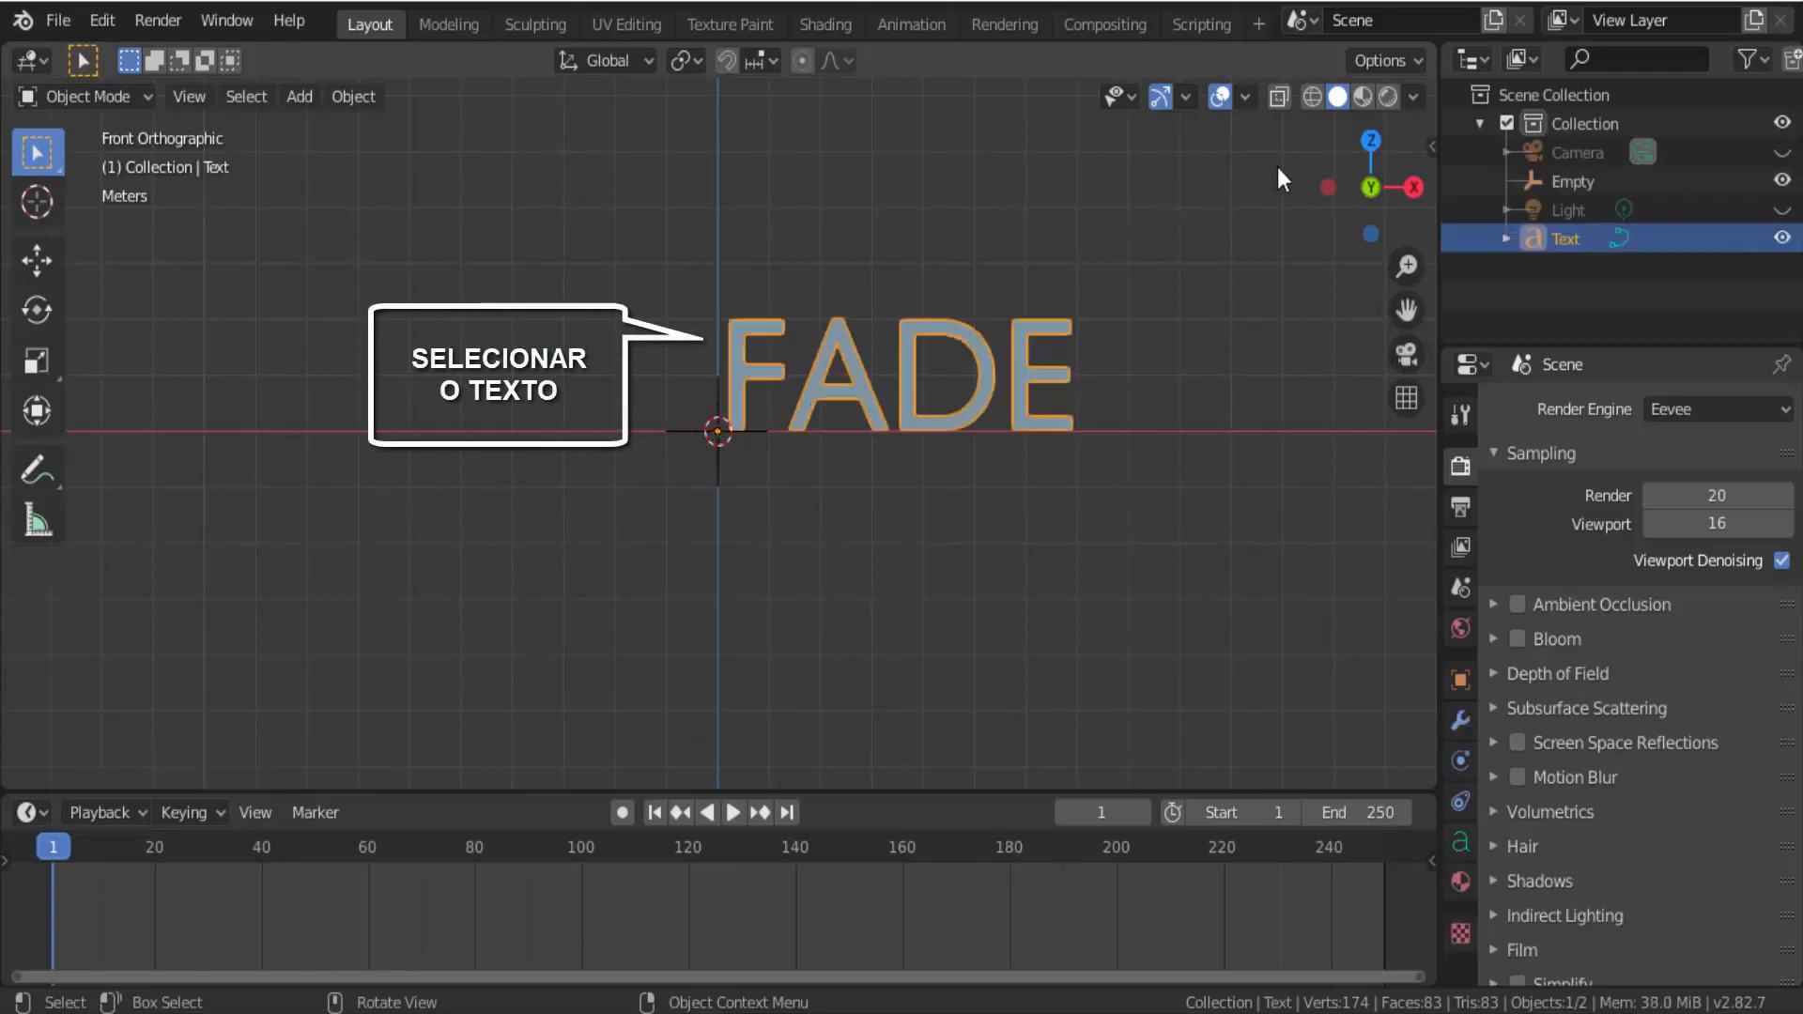
pyautogui.click(1387, 100)
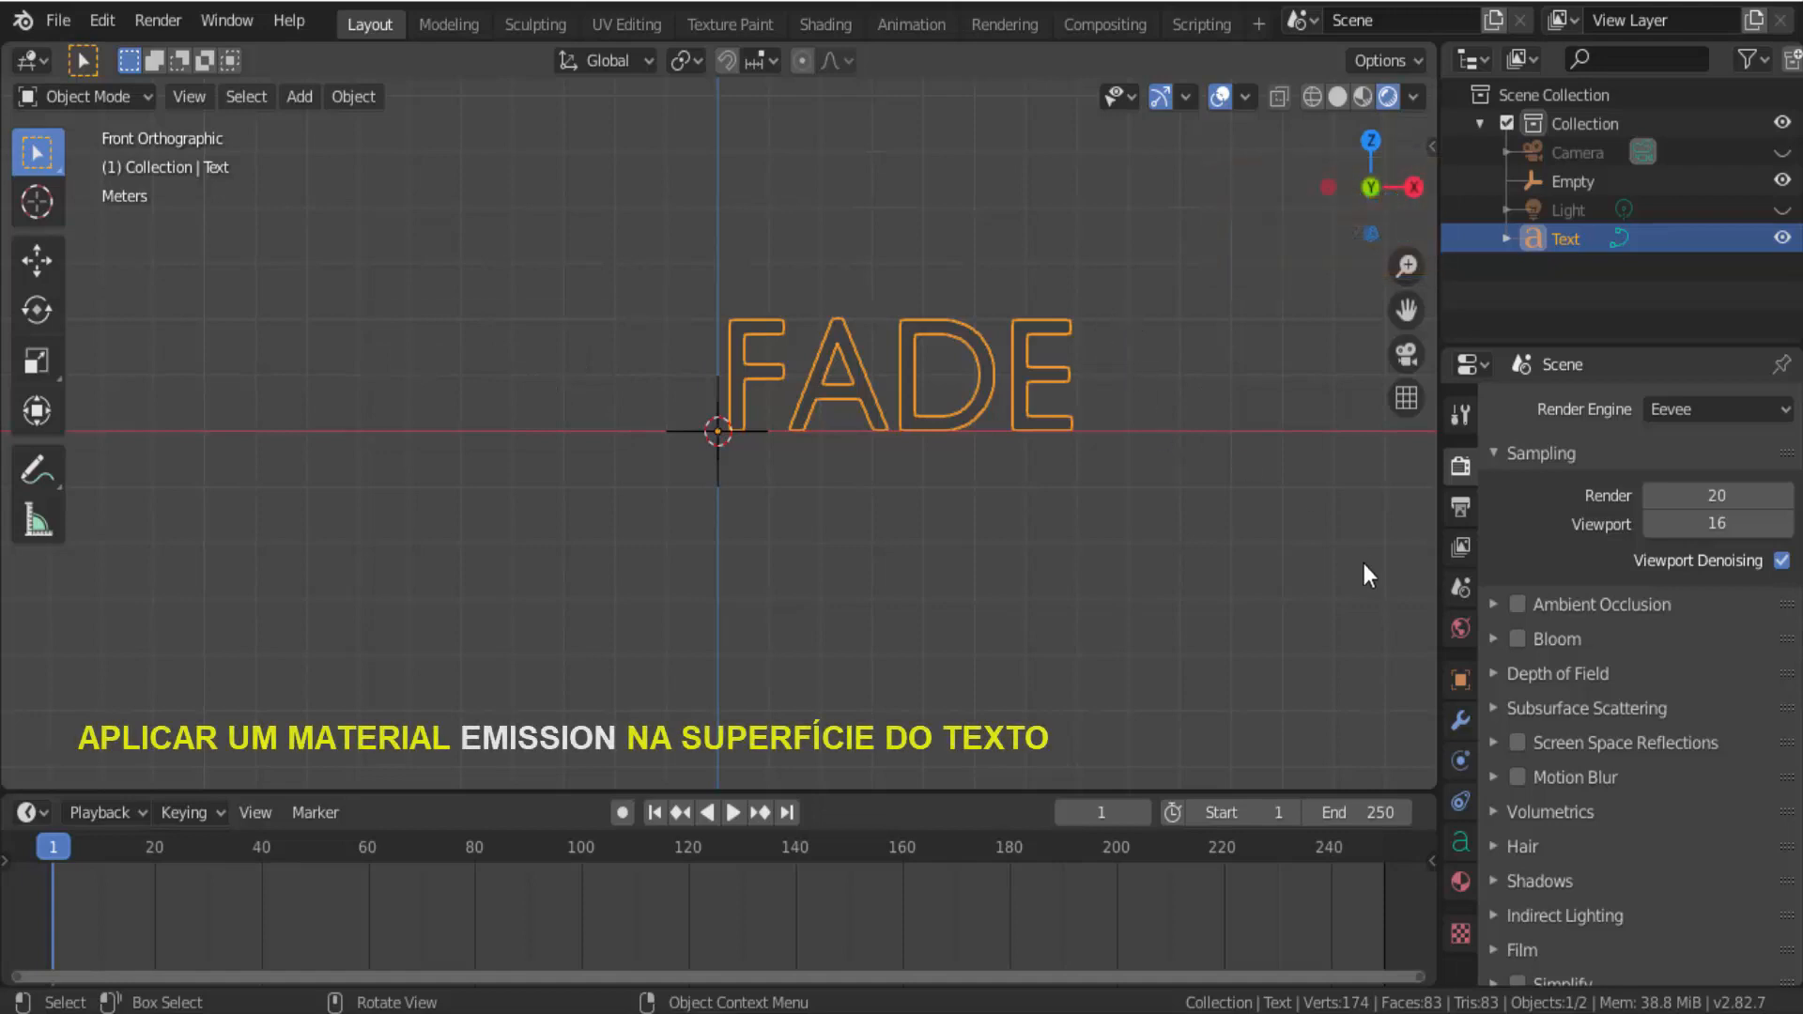
pyautogui.click(1460, 883)
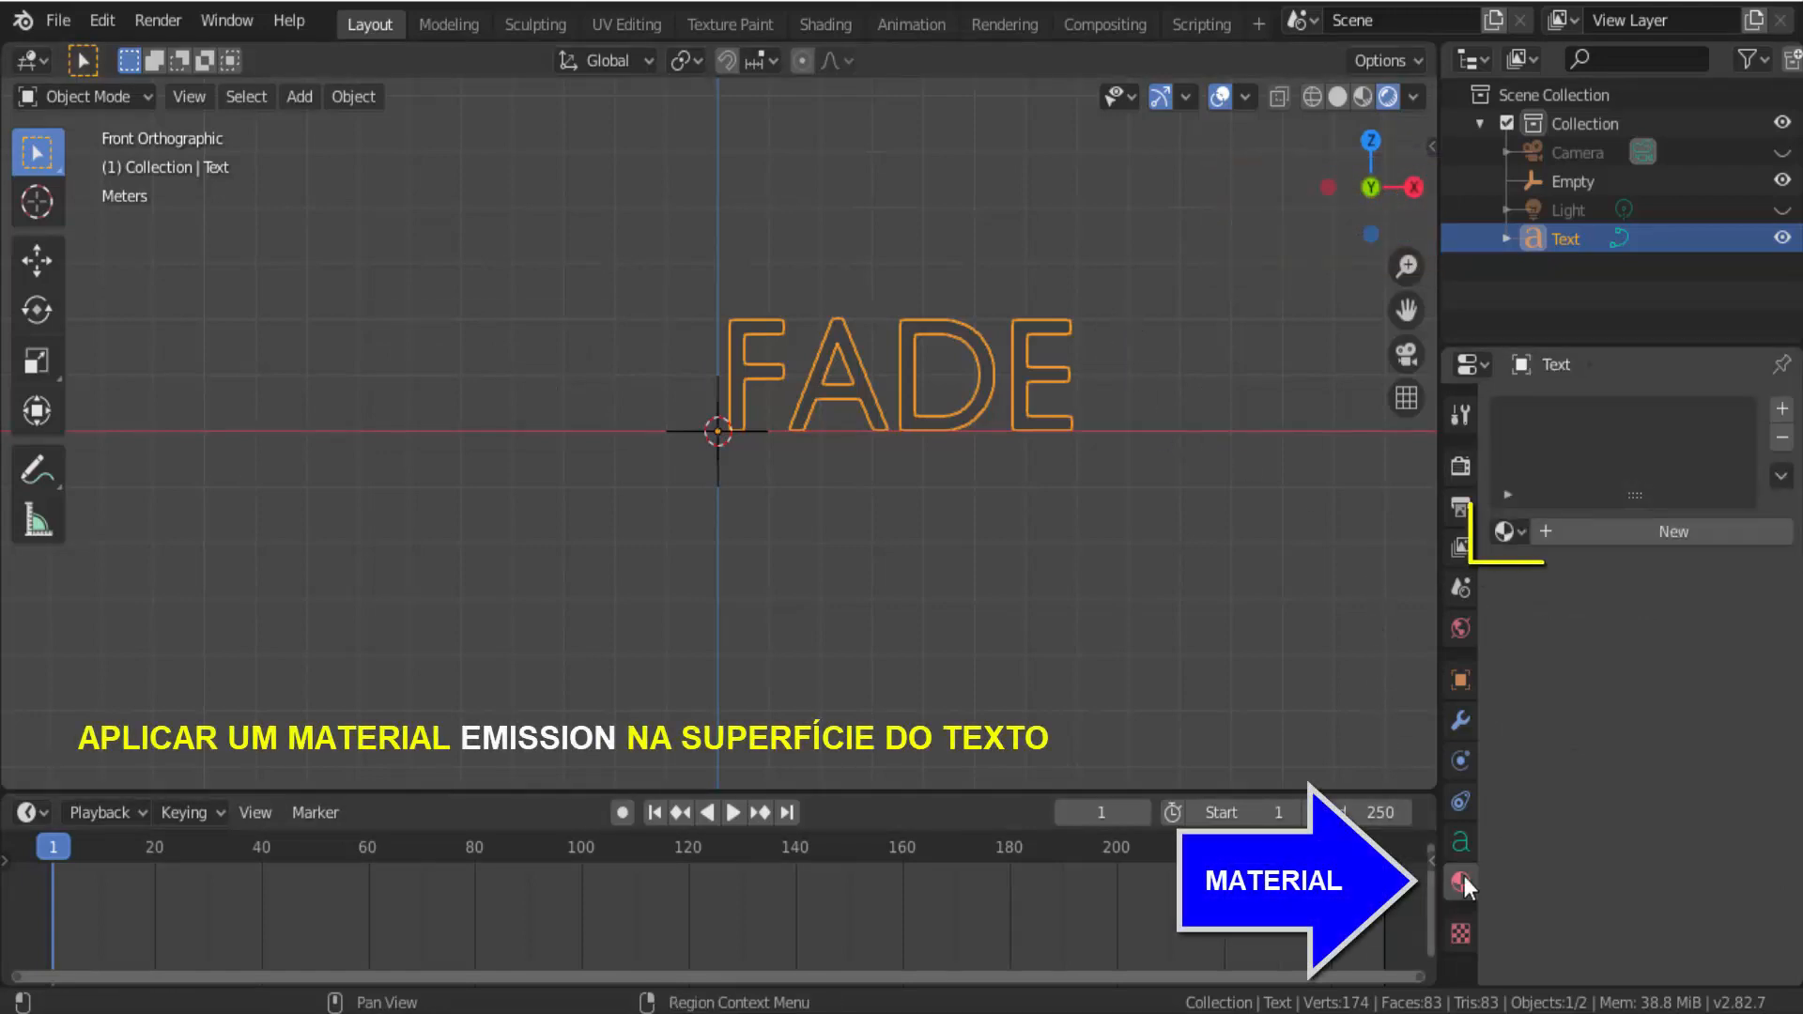
pyautogui.click(1677, 534)
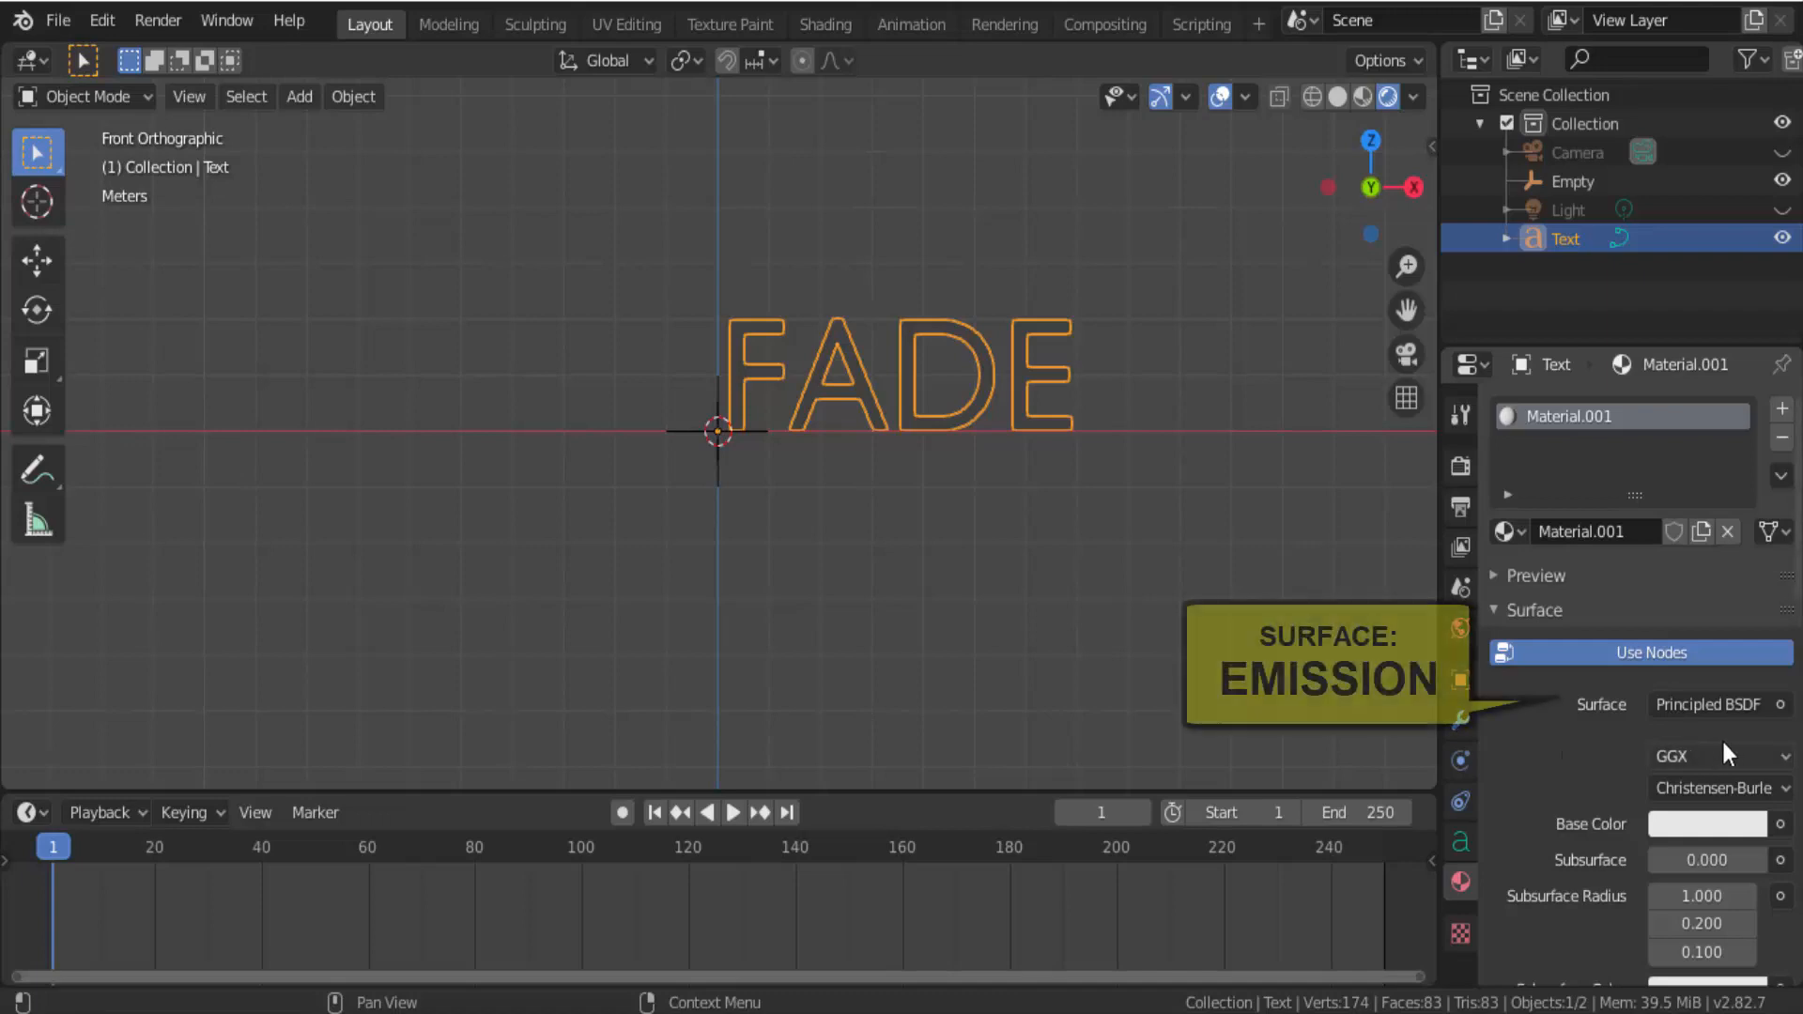
pyautogui.click(1784, 705)
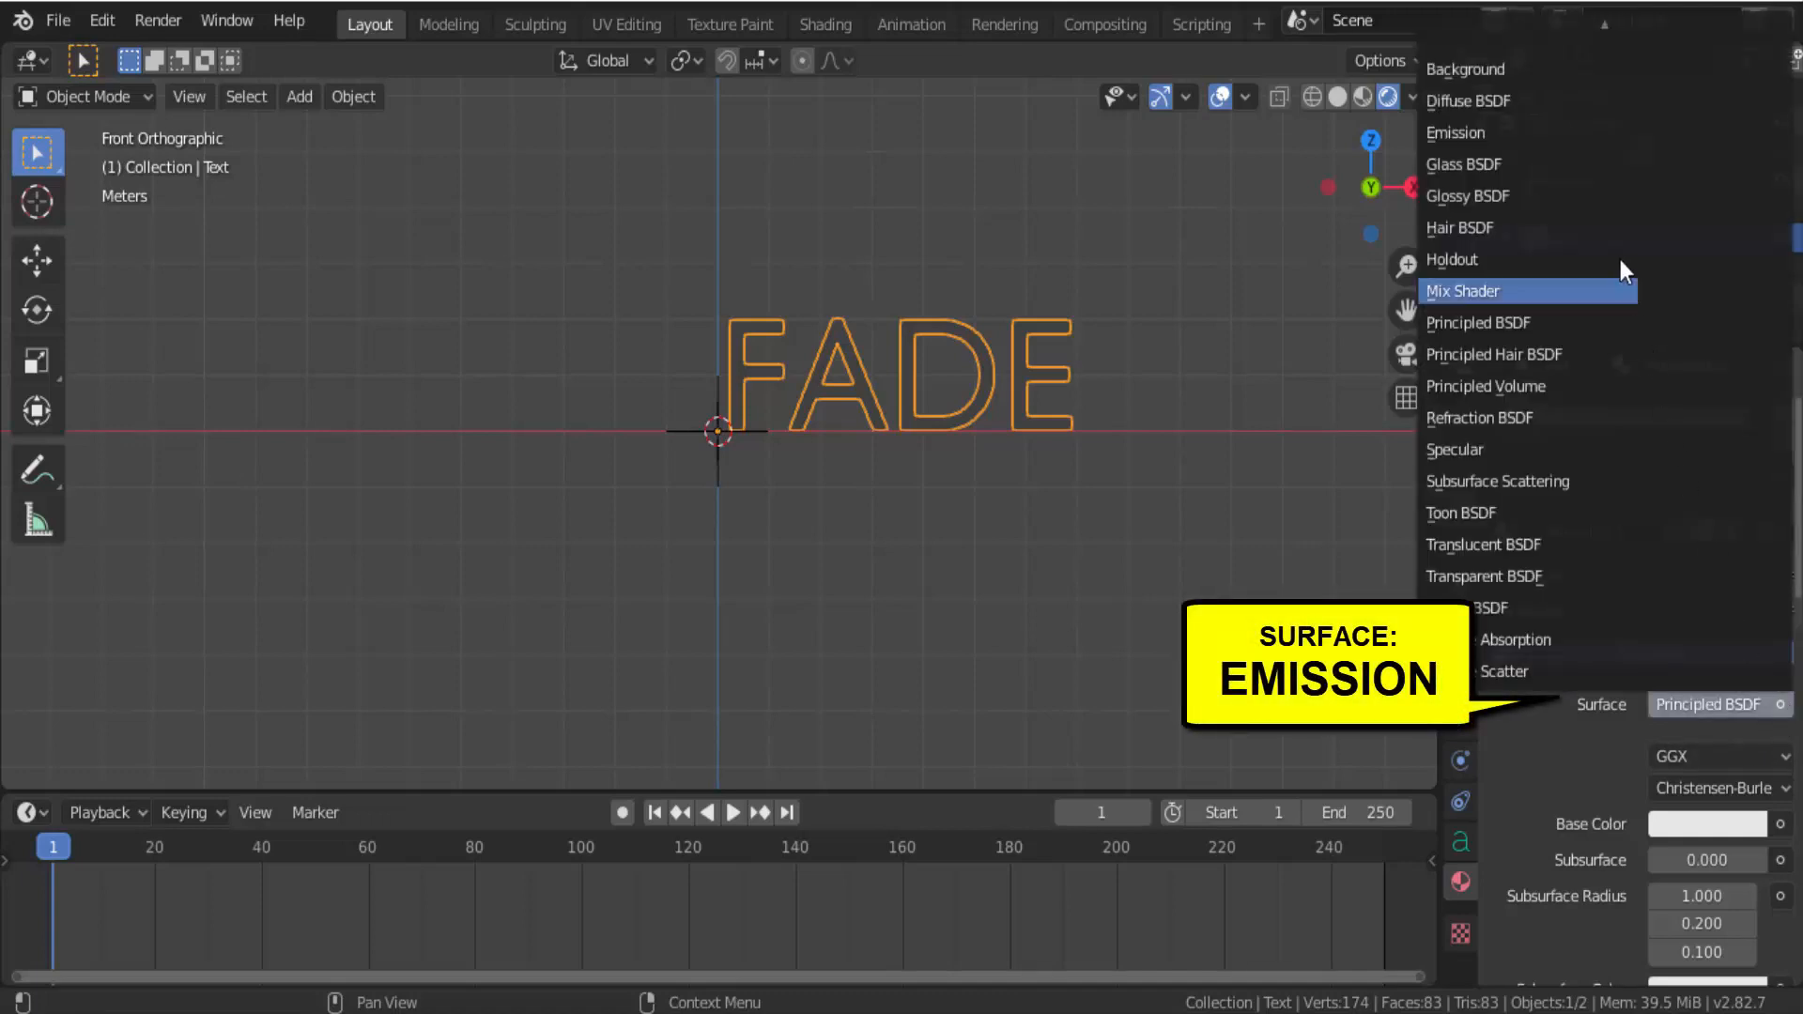
pyautogui.click(1518, 139)
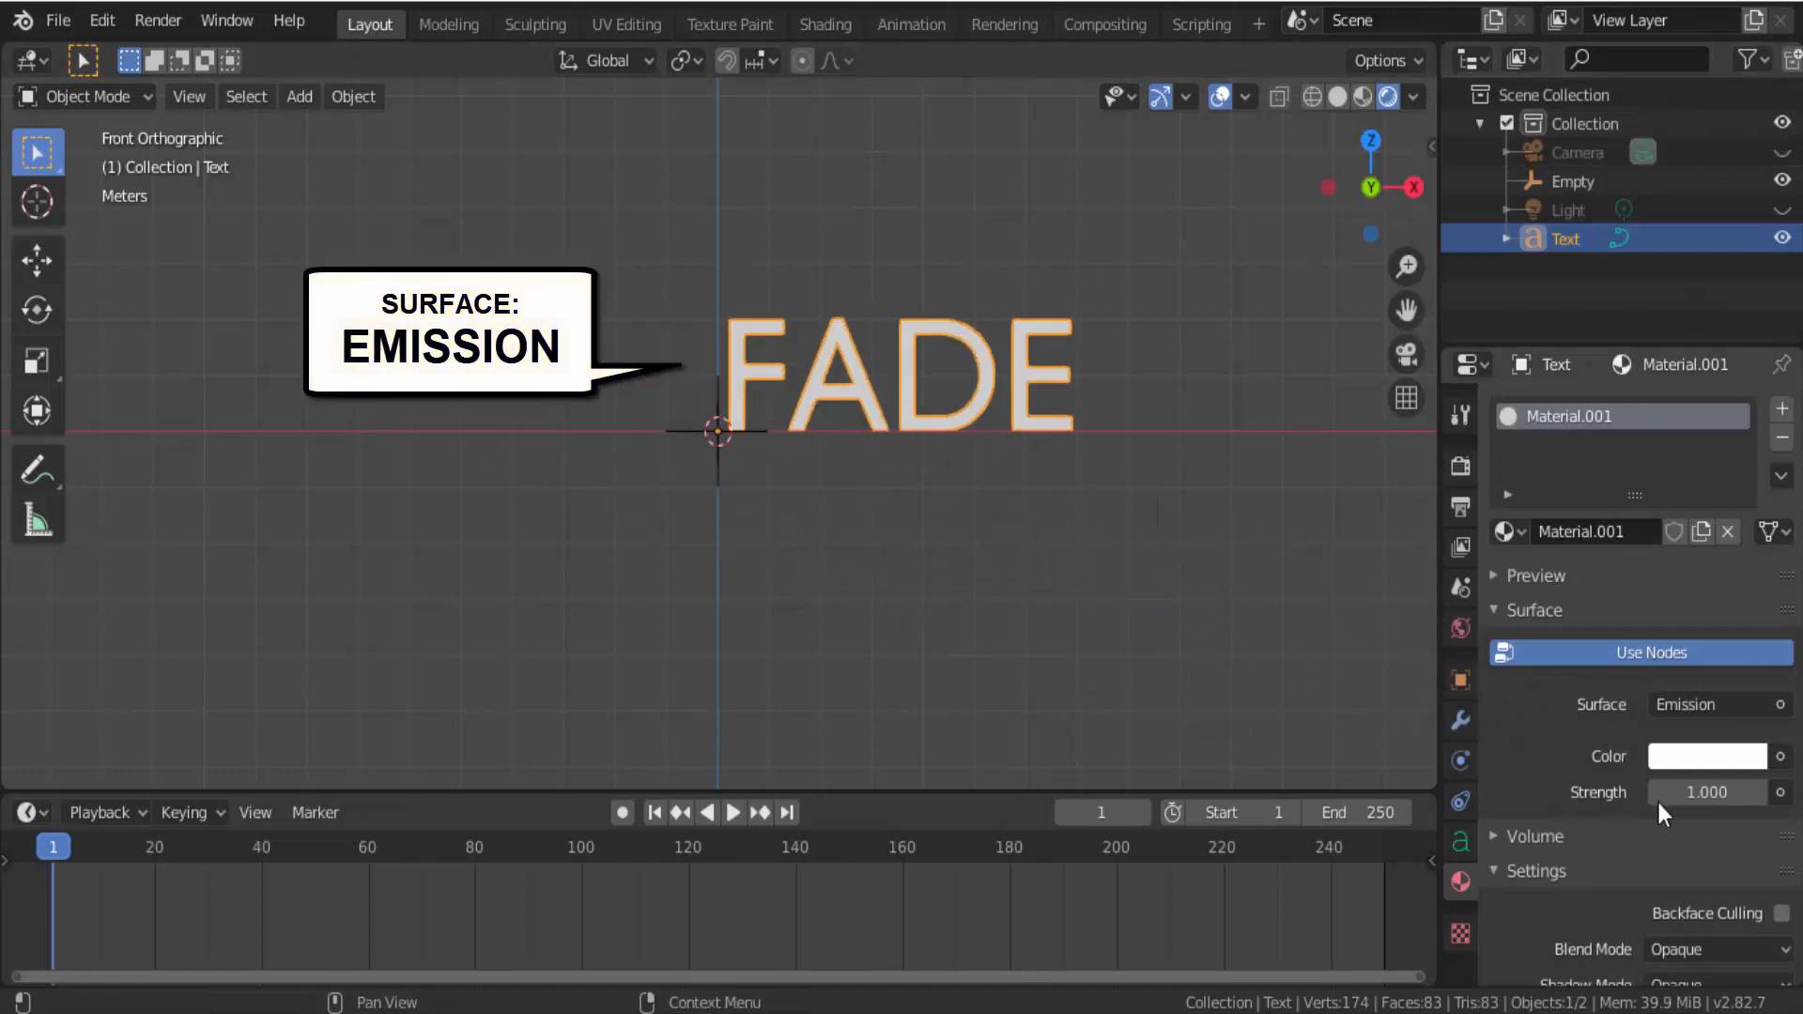
pyautogui.click(1687, 792)
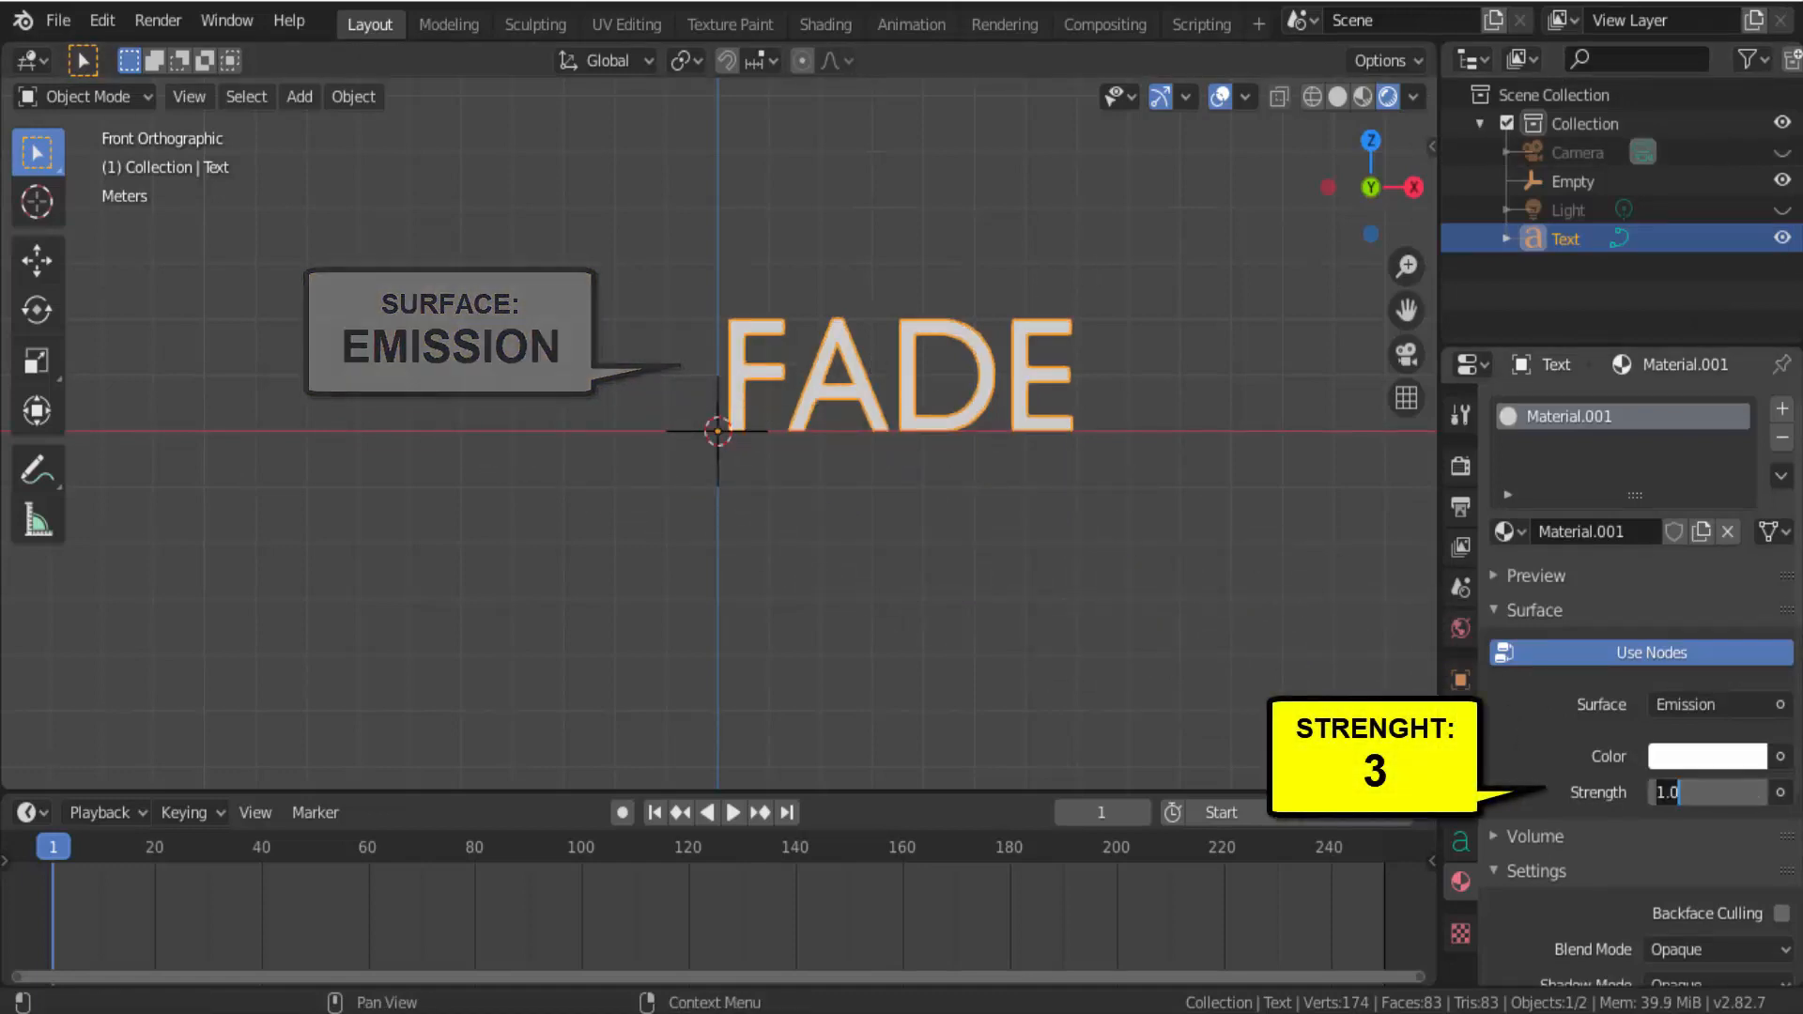
pyautogui.write('3')
pyautogui.press('Return')
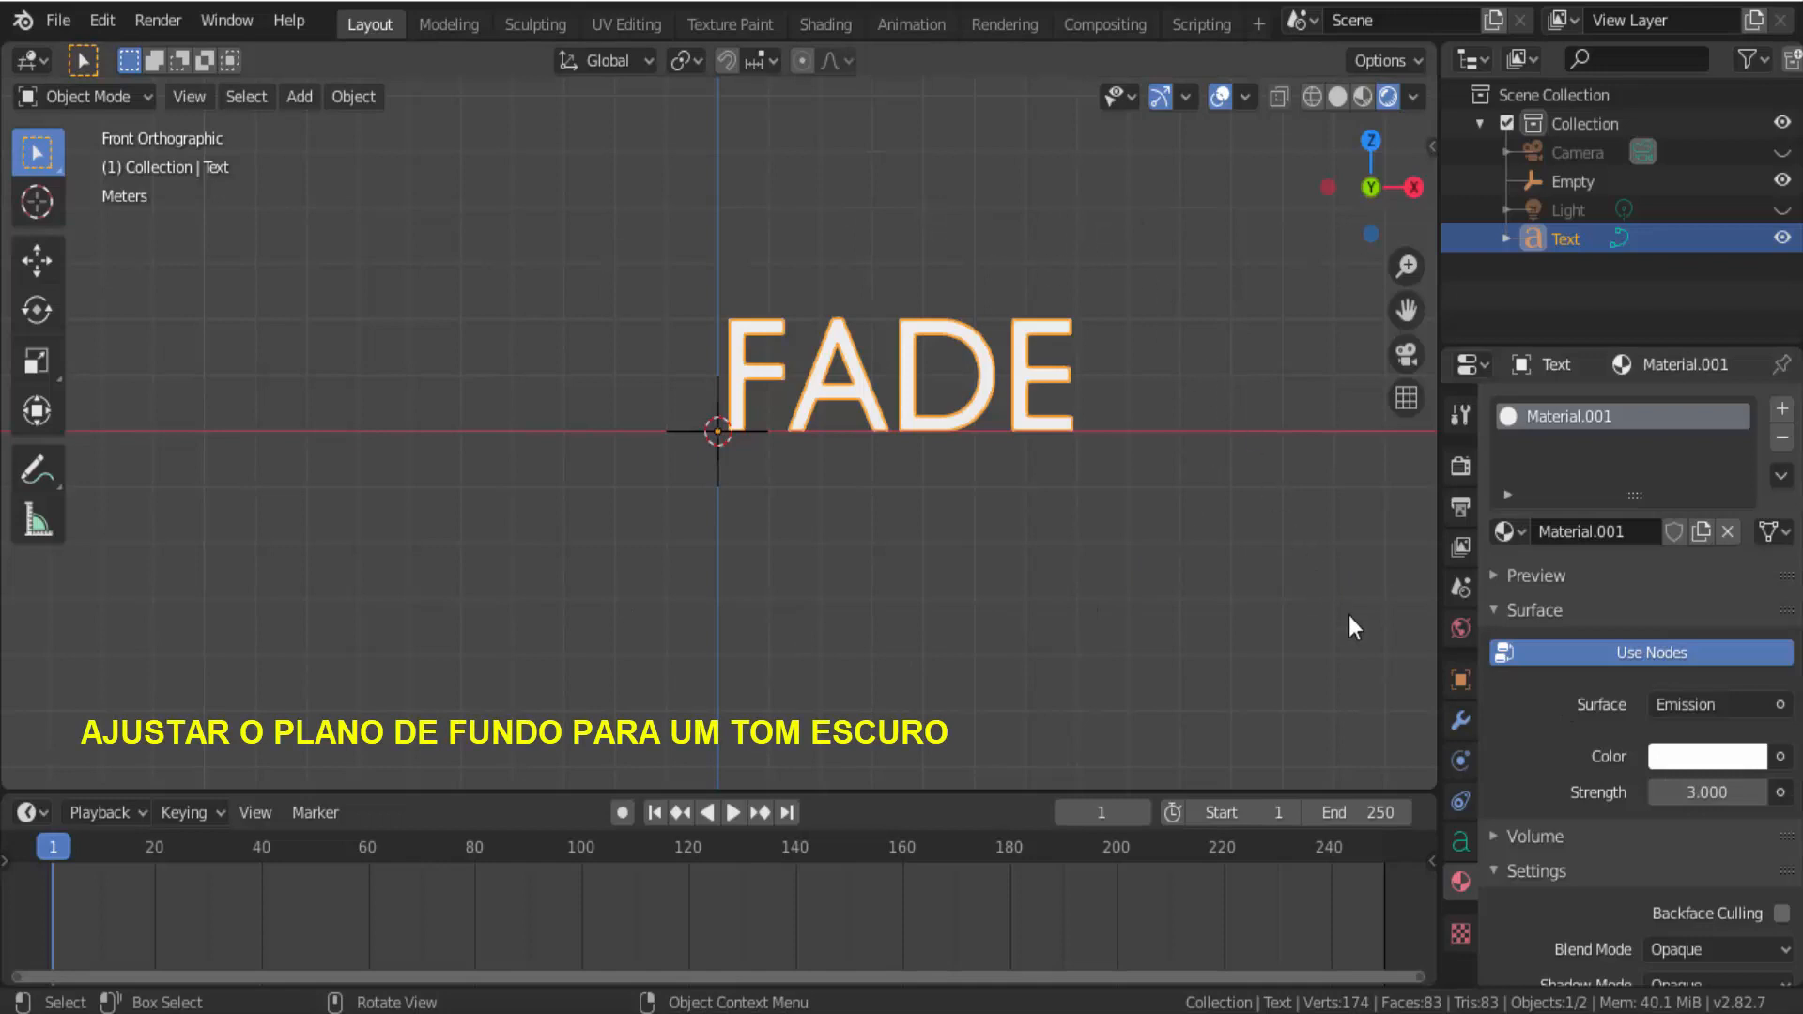
# Step: Darken the world background colour to almost black
pyautogui.click(1457, 629)
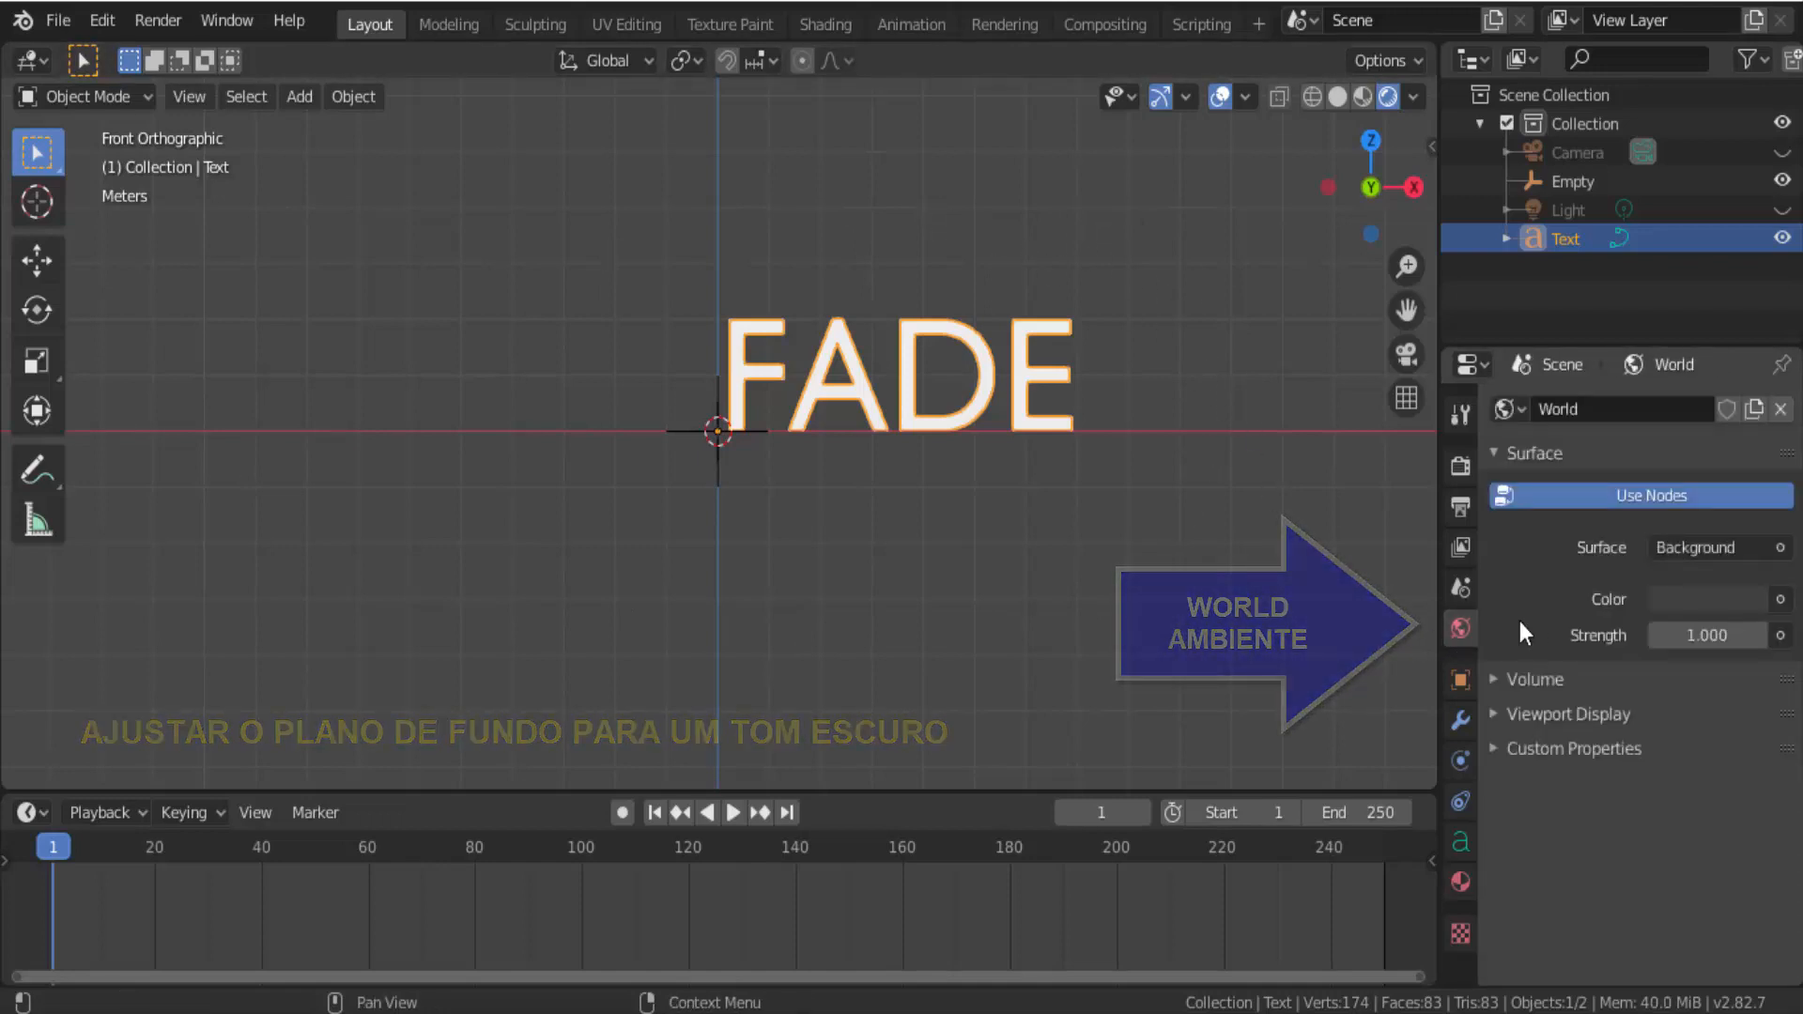
pyautogui.click(1734, 606)
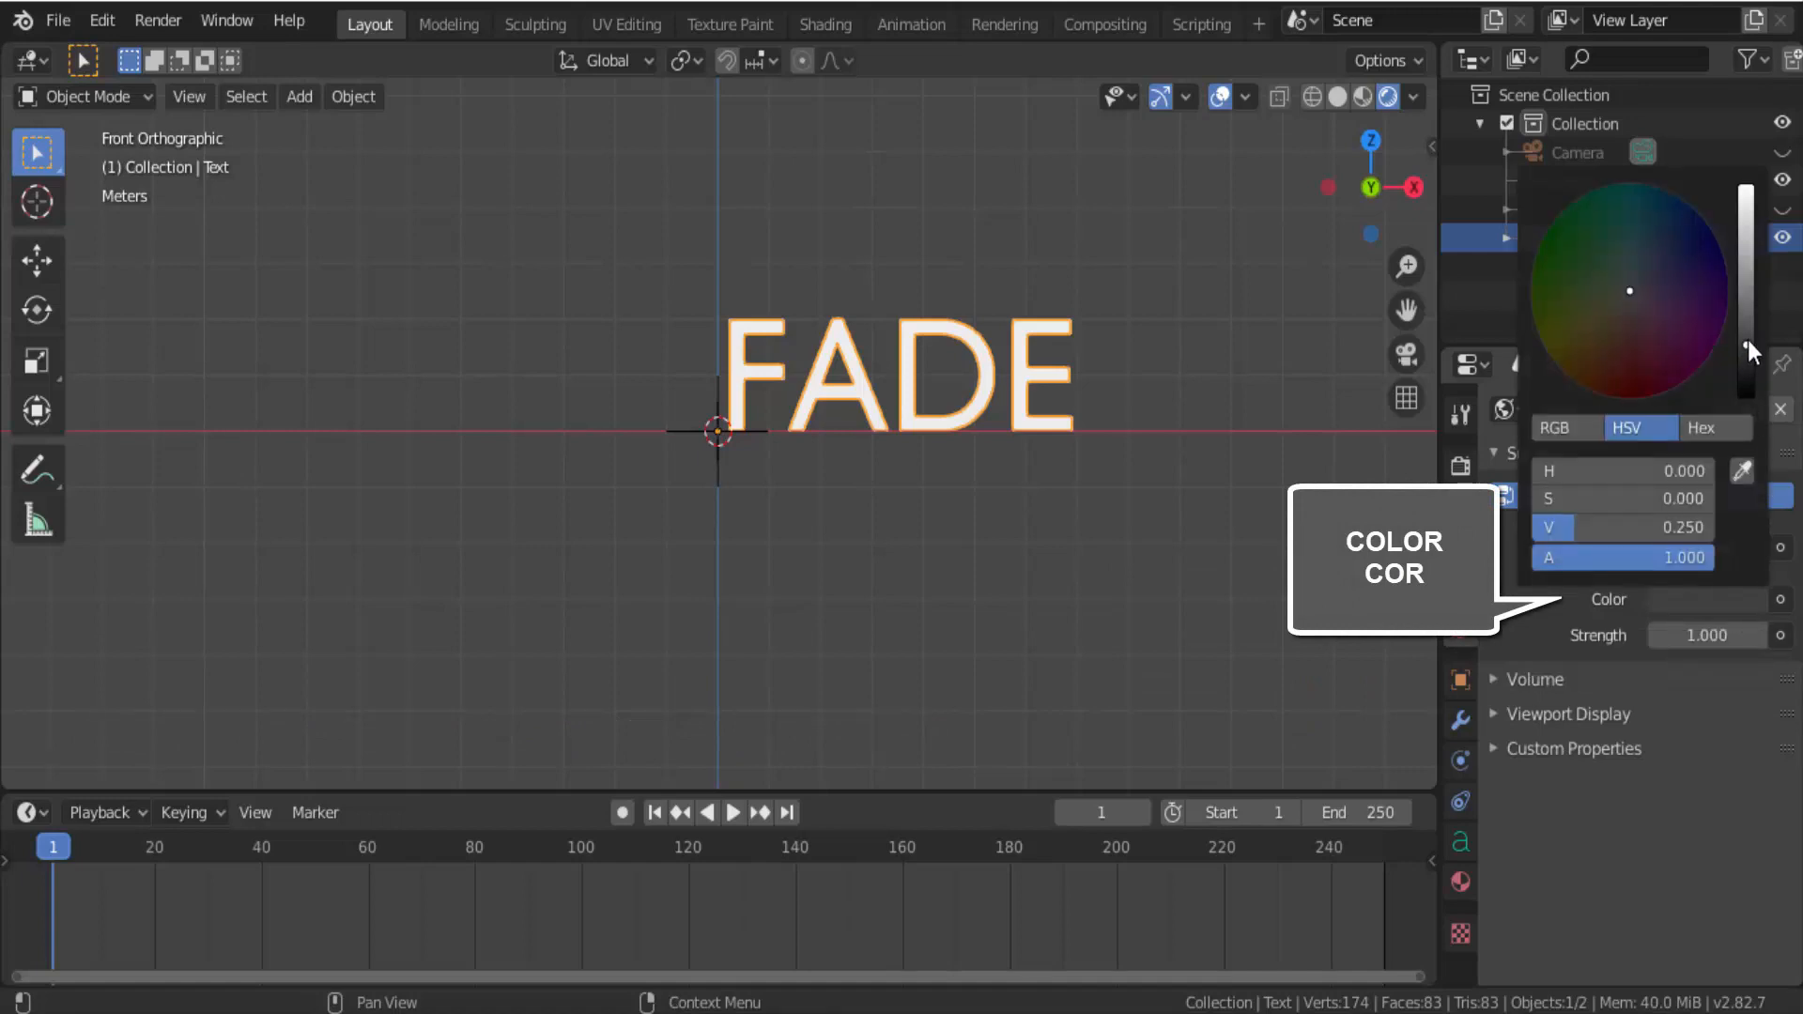
pyautogui.moveTo(1749, 339); pyautogui.dragTo(1745, 387)
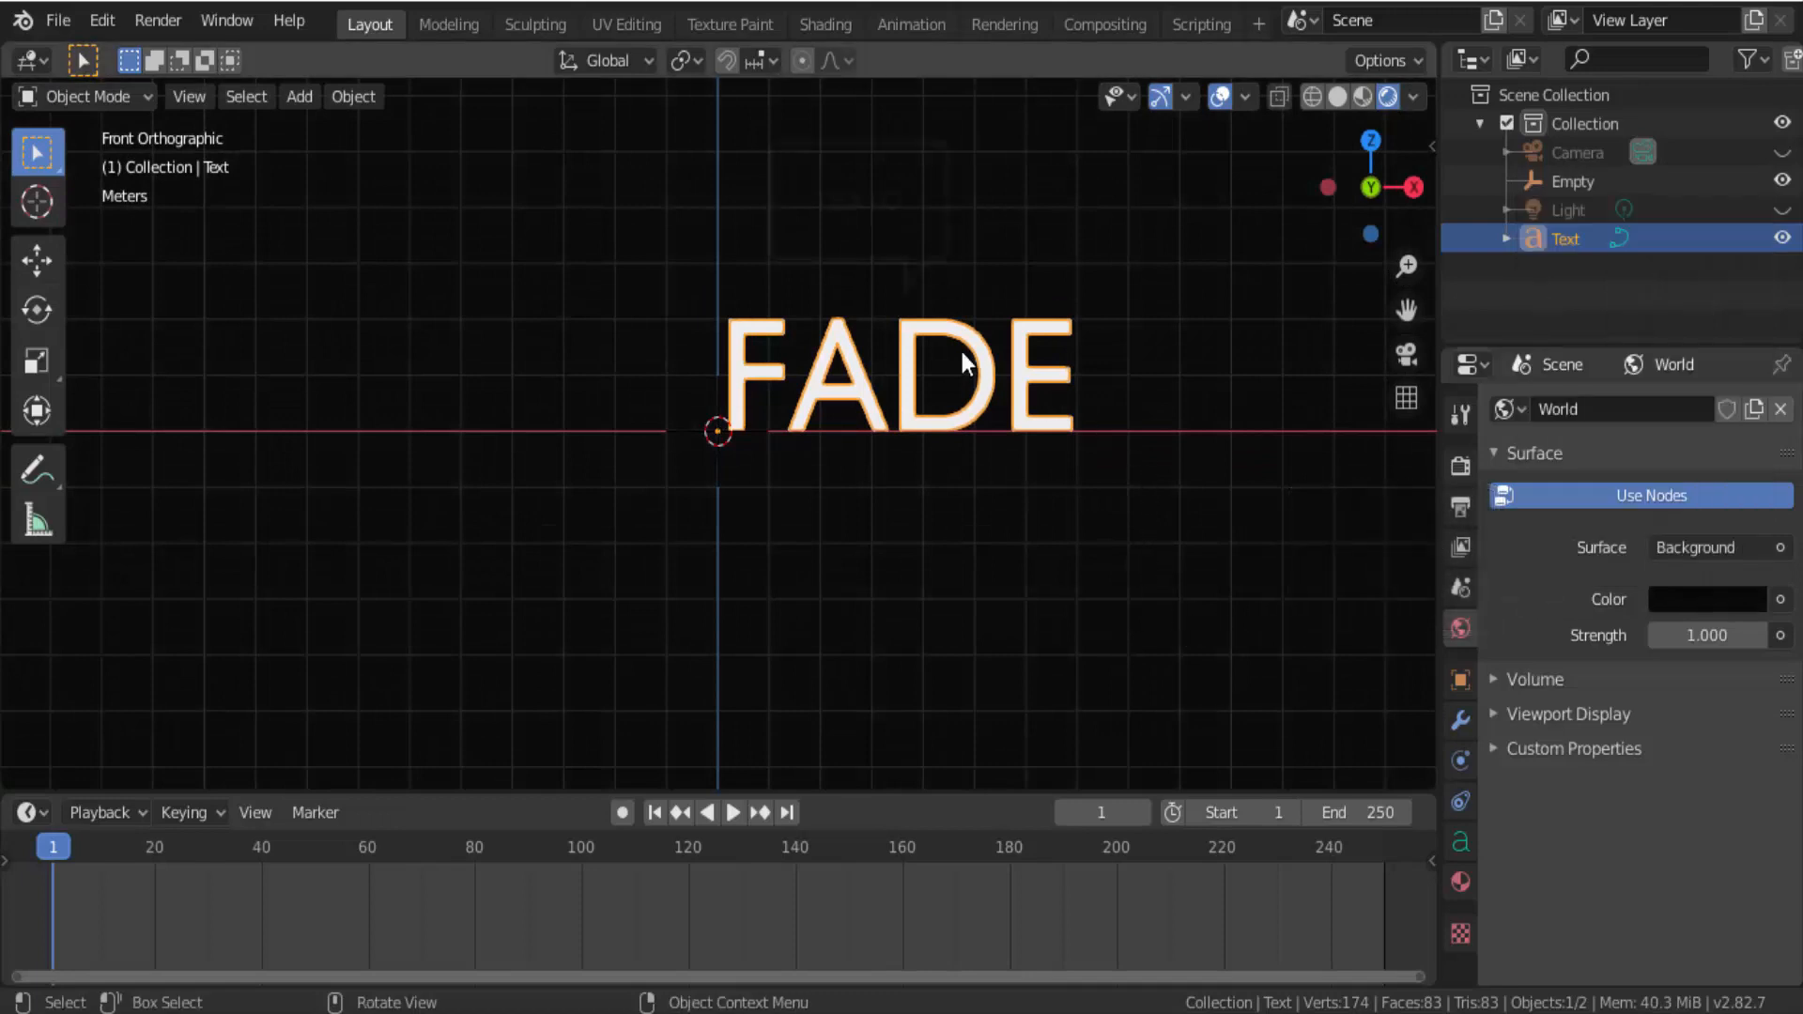
pyautogui.click(693, 424)
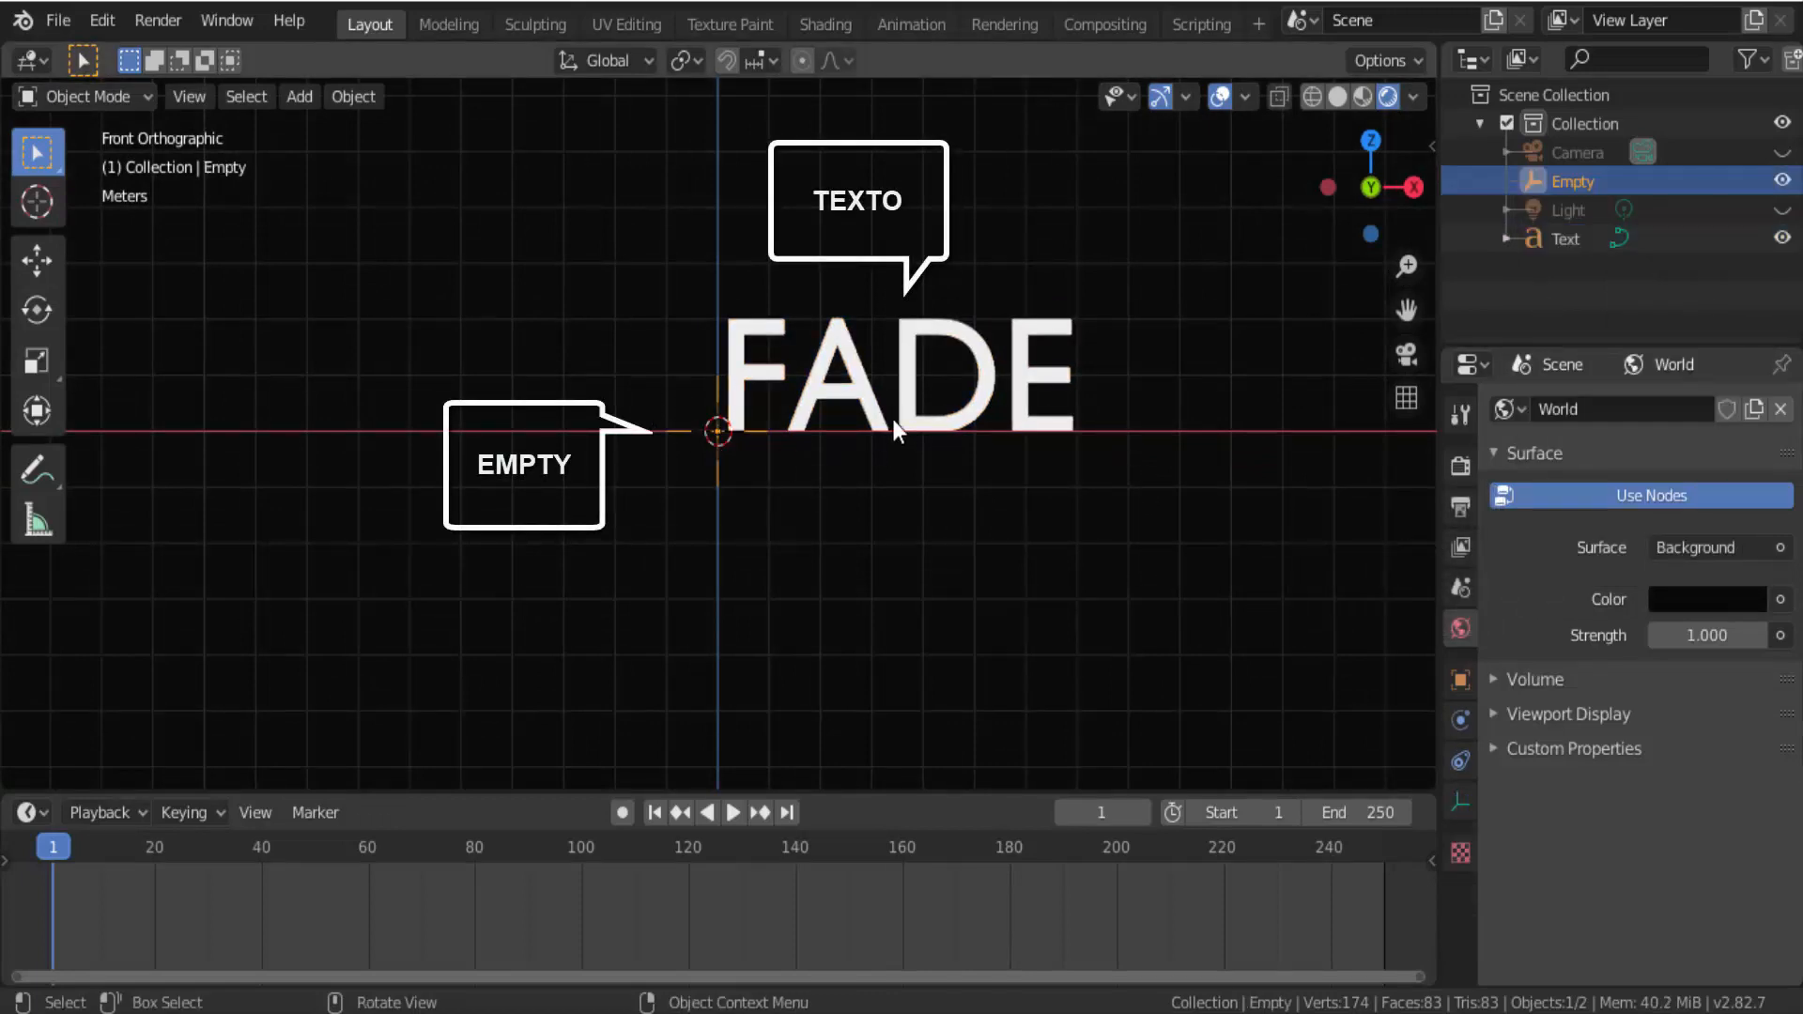
pyautogui.click(848, 365)
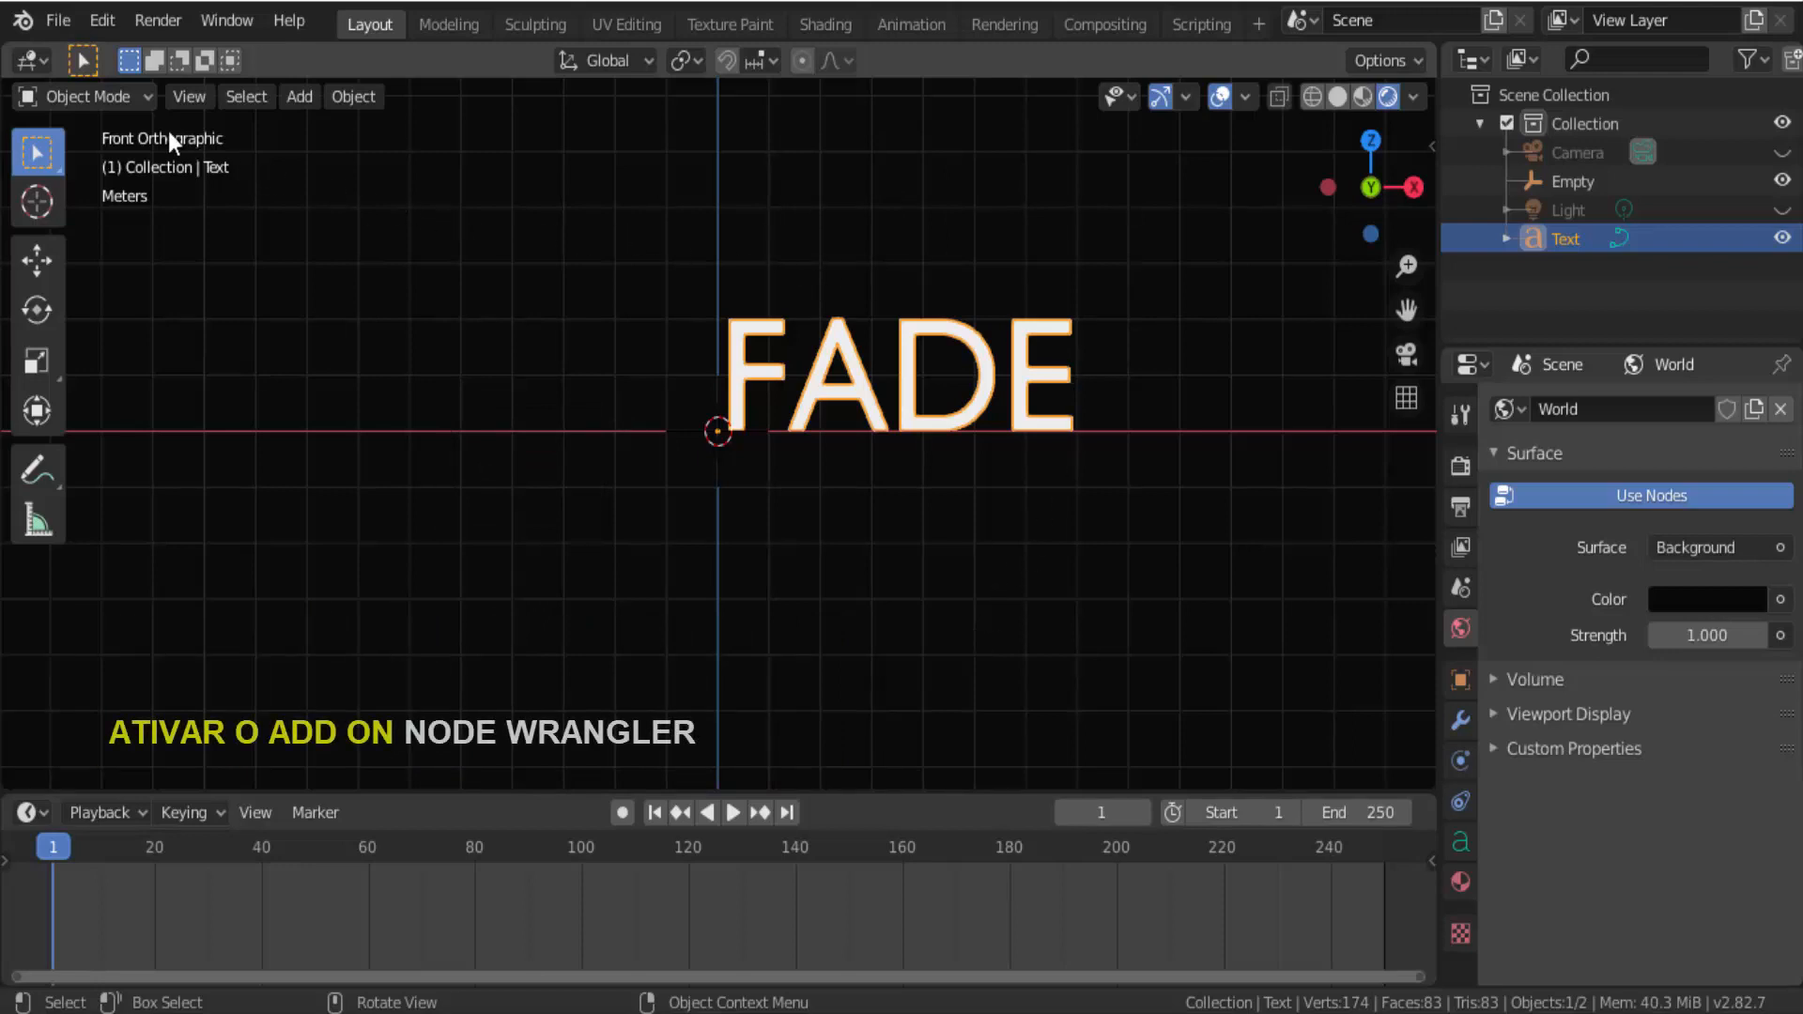
# Step: Search the add-ons in the preferences for "NODE" to check that Node Wrangler is enabled
pyautogui.click(103, 20)
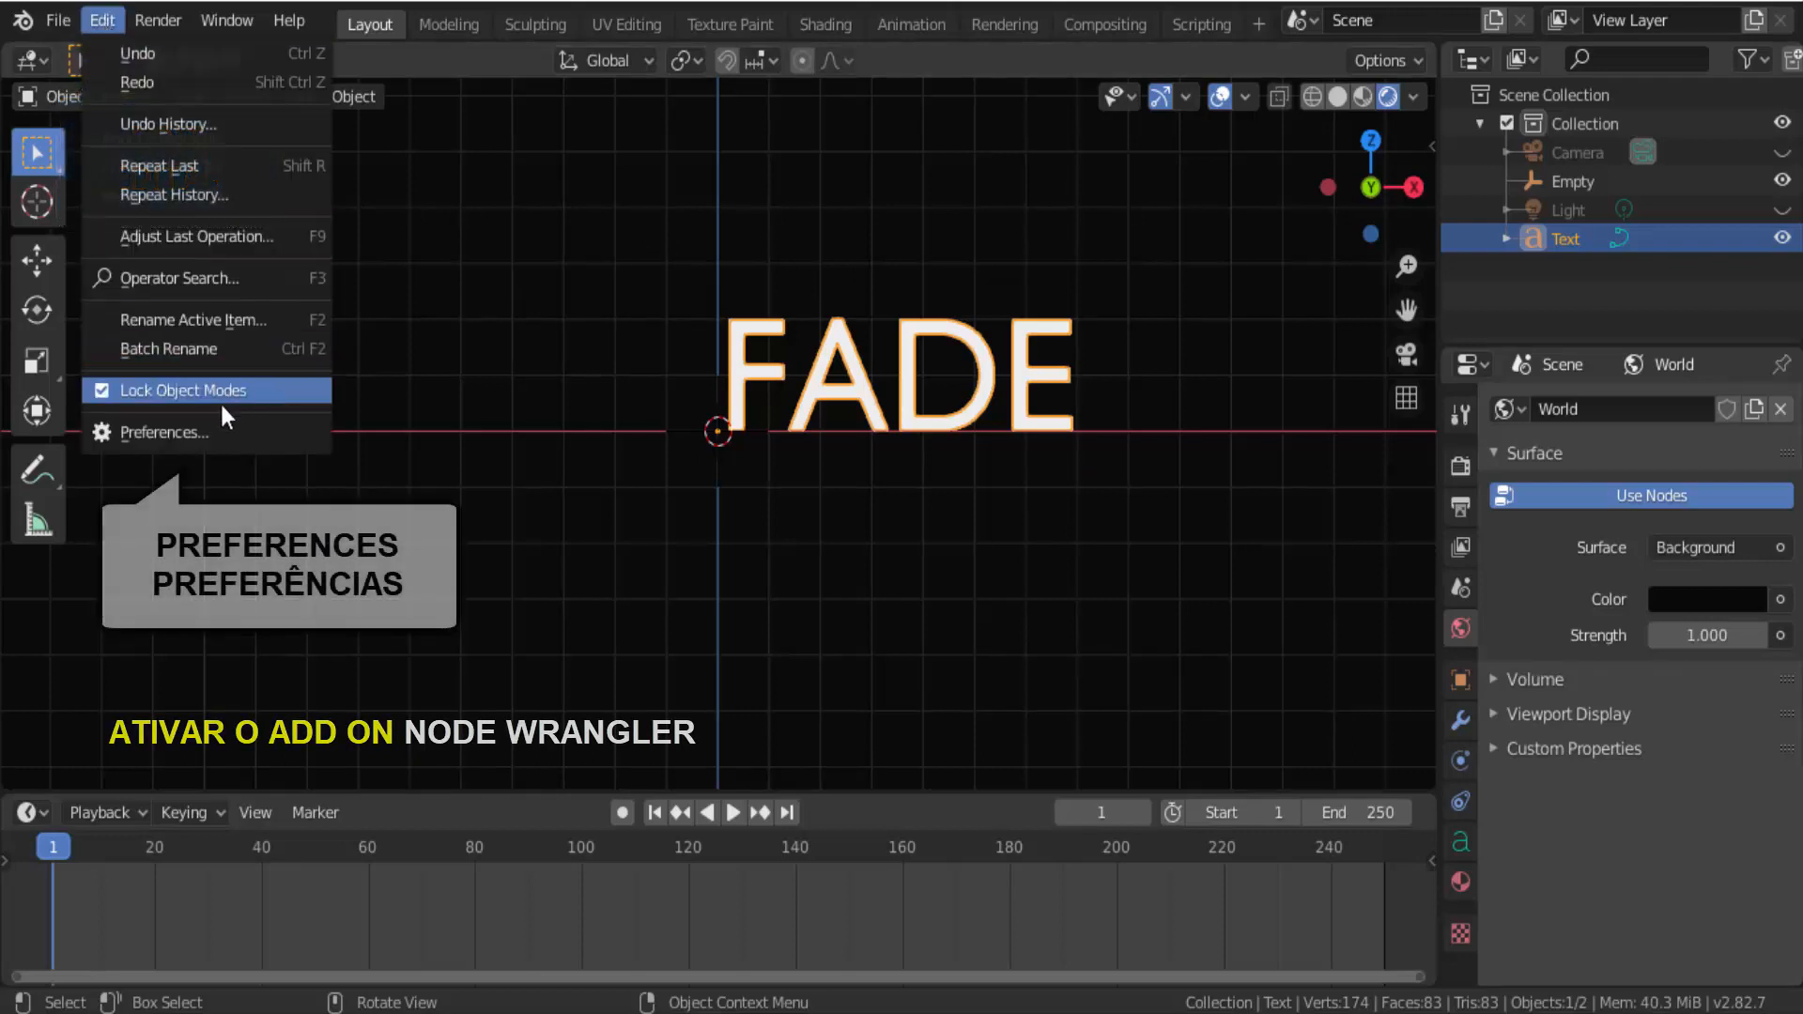
pyautogui.click(167, 432)
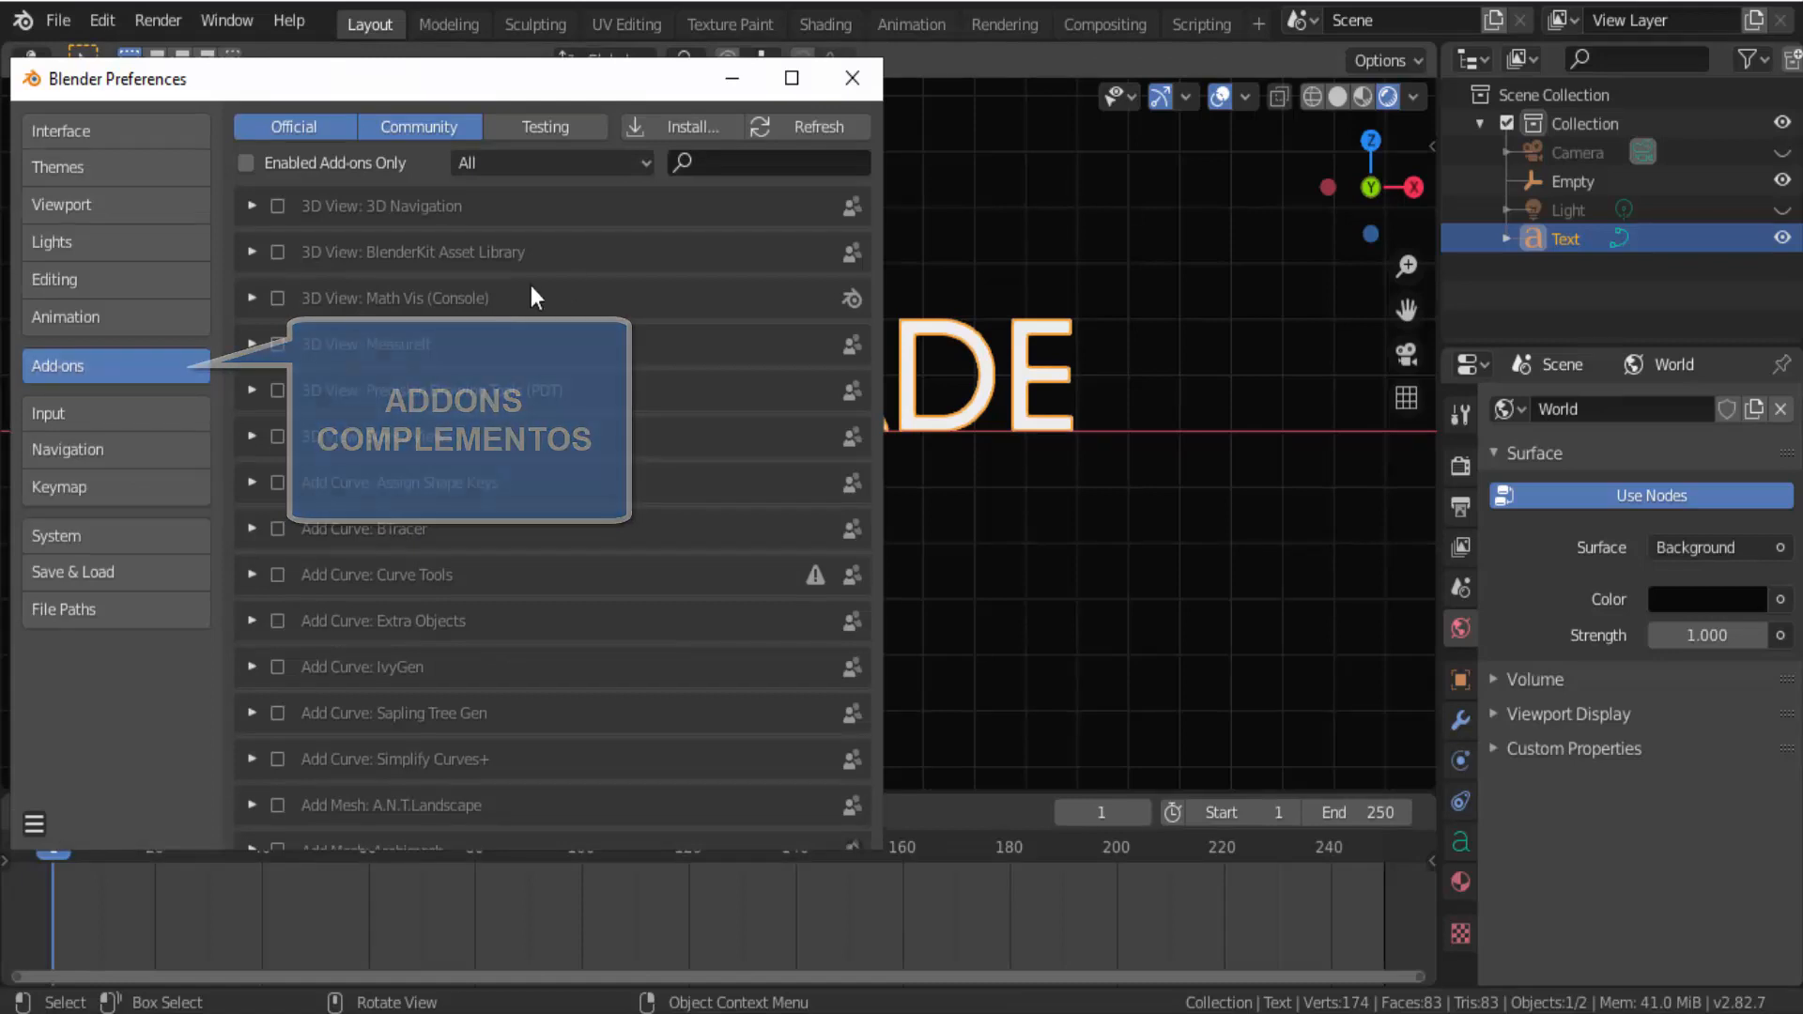
pyautogui.click(712, 158)
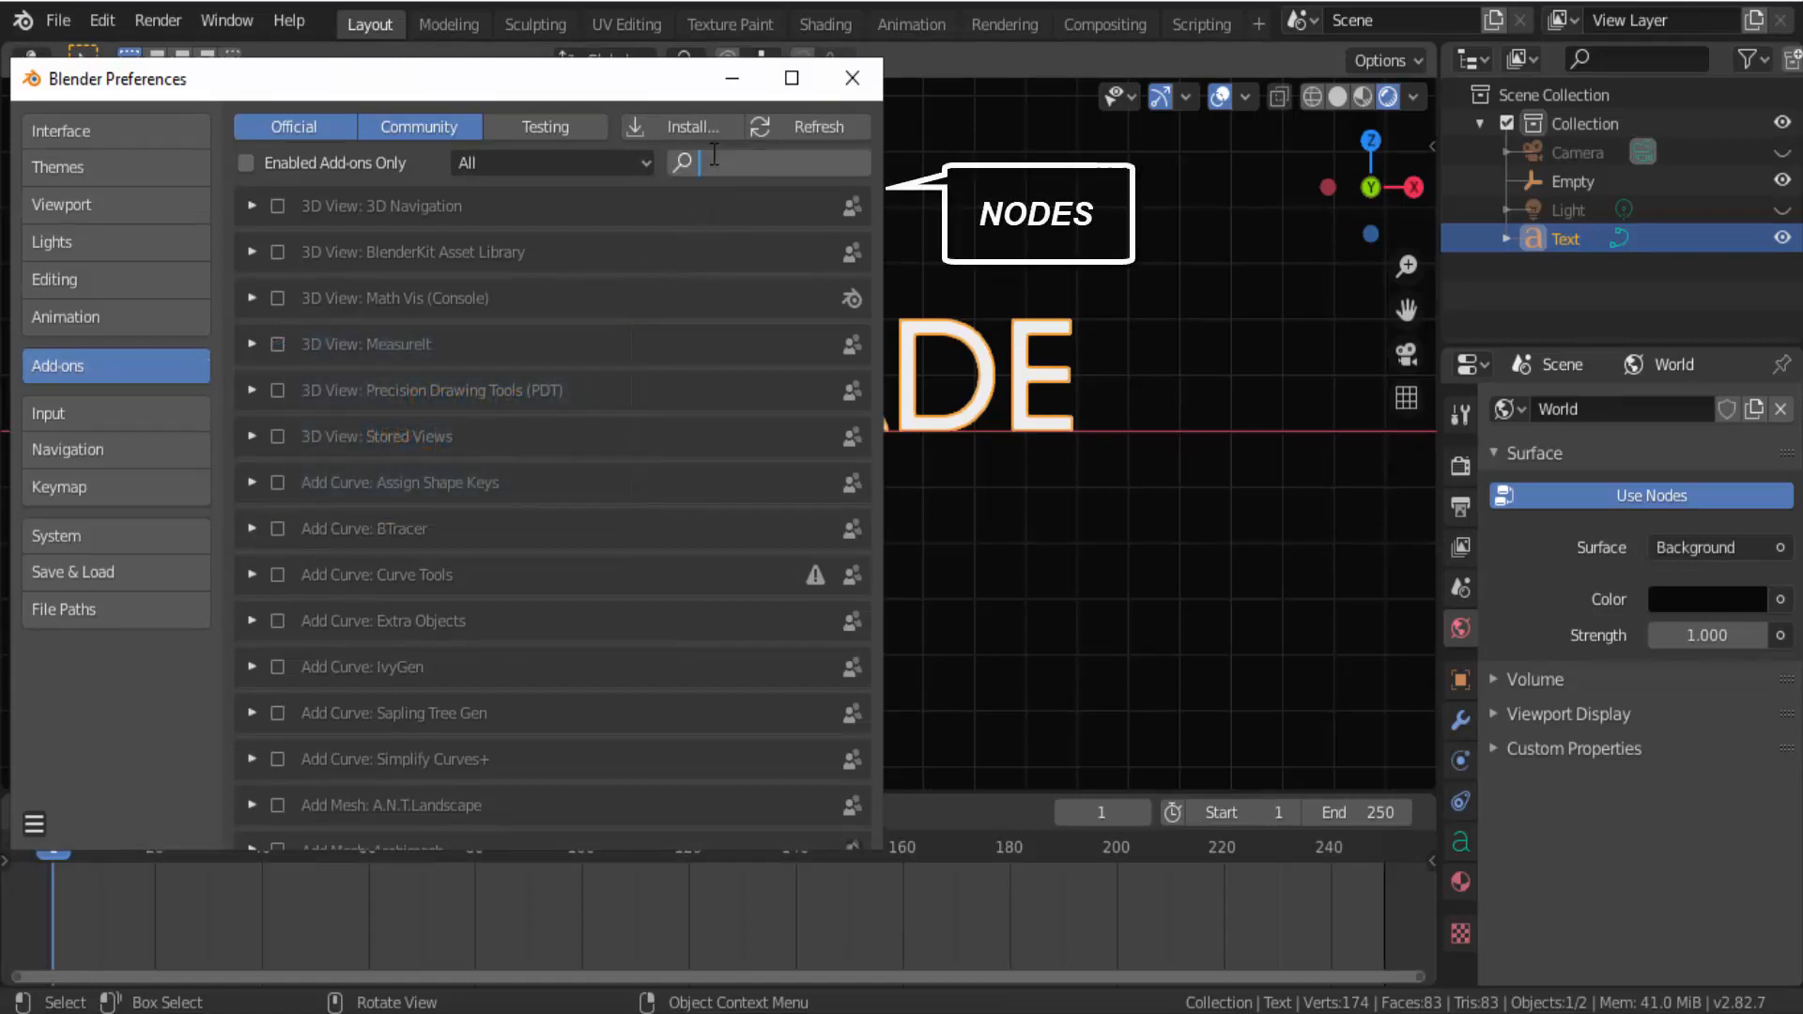
pyautogui.write('NODE')
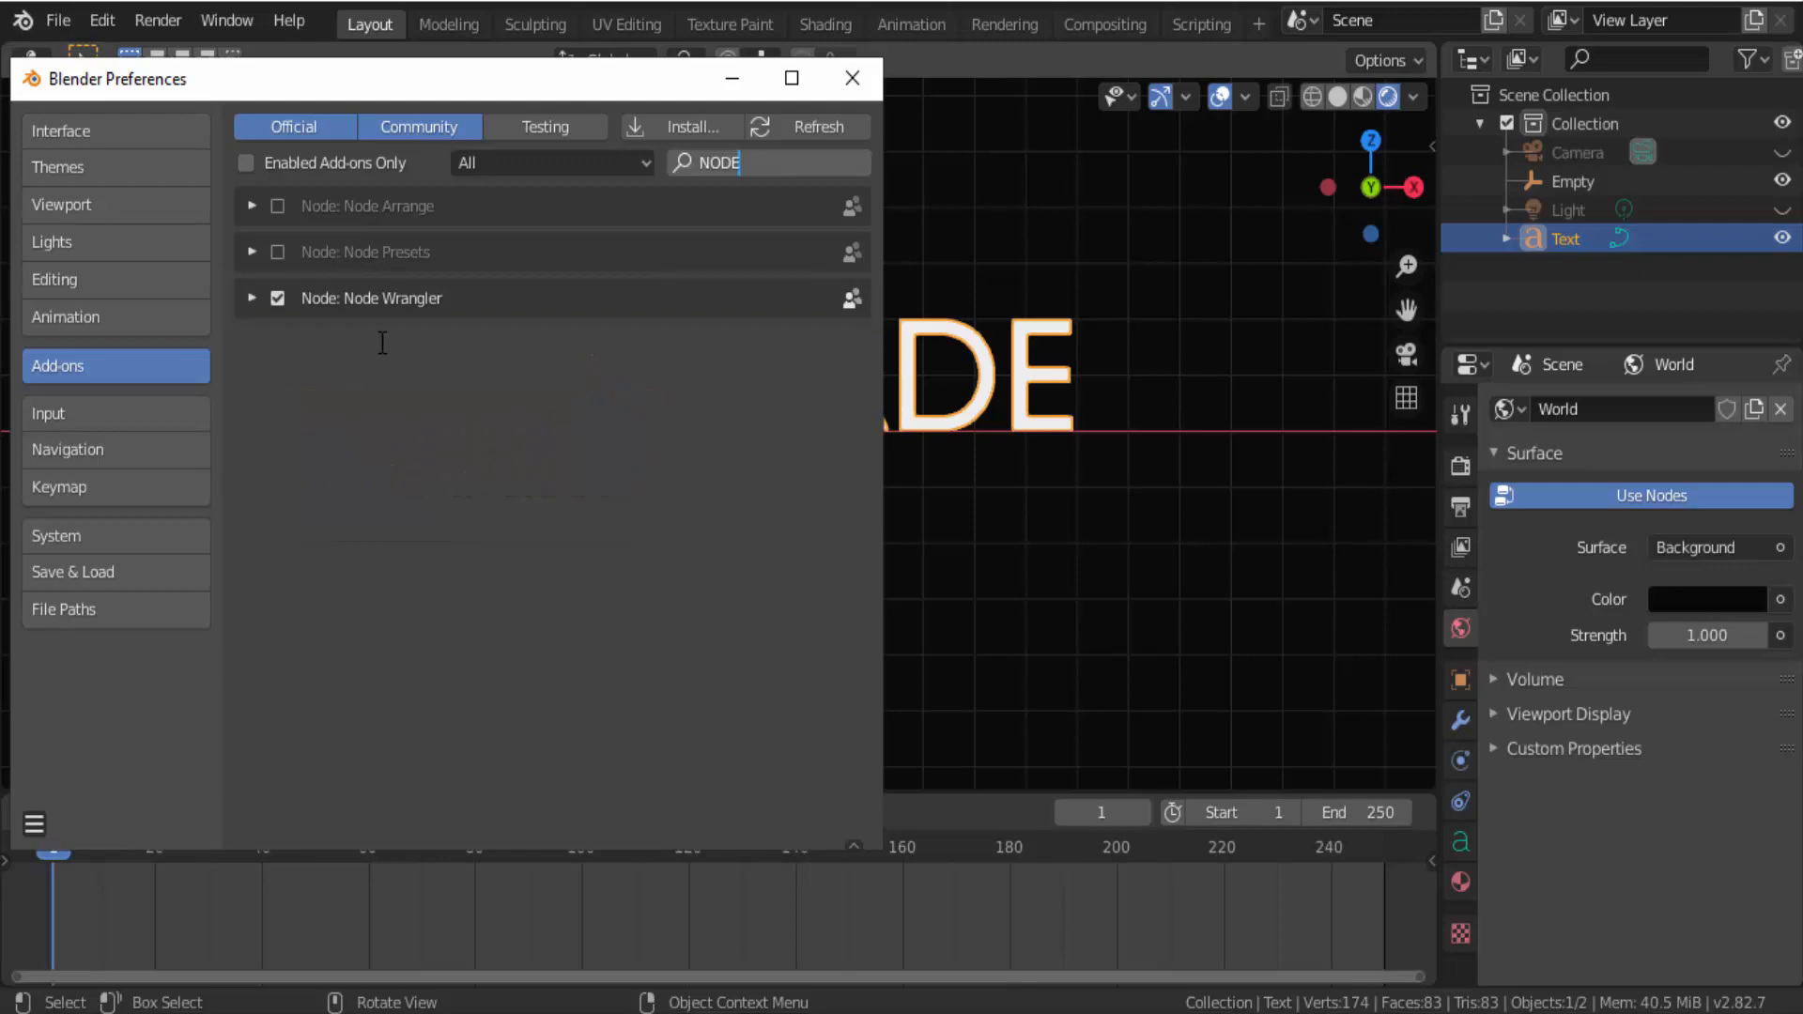
# Step: Review the Node Wrangler add-on's details and its hotkey list, then close the preferences
pyautogui.click(251, 297)
pyautogui.click(251, 298)
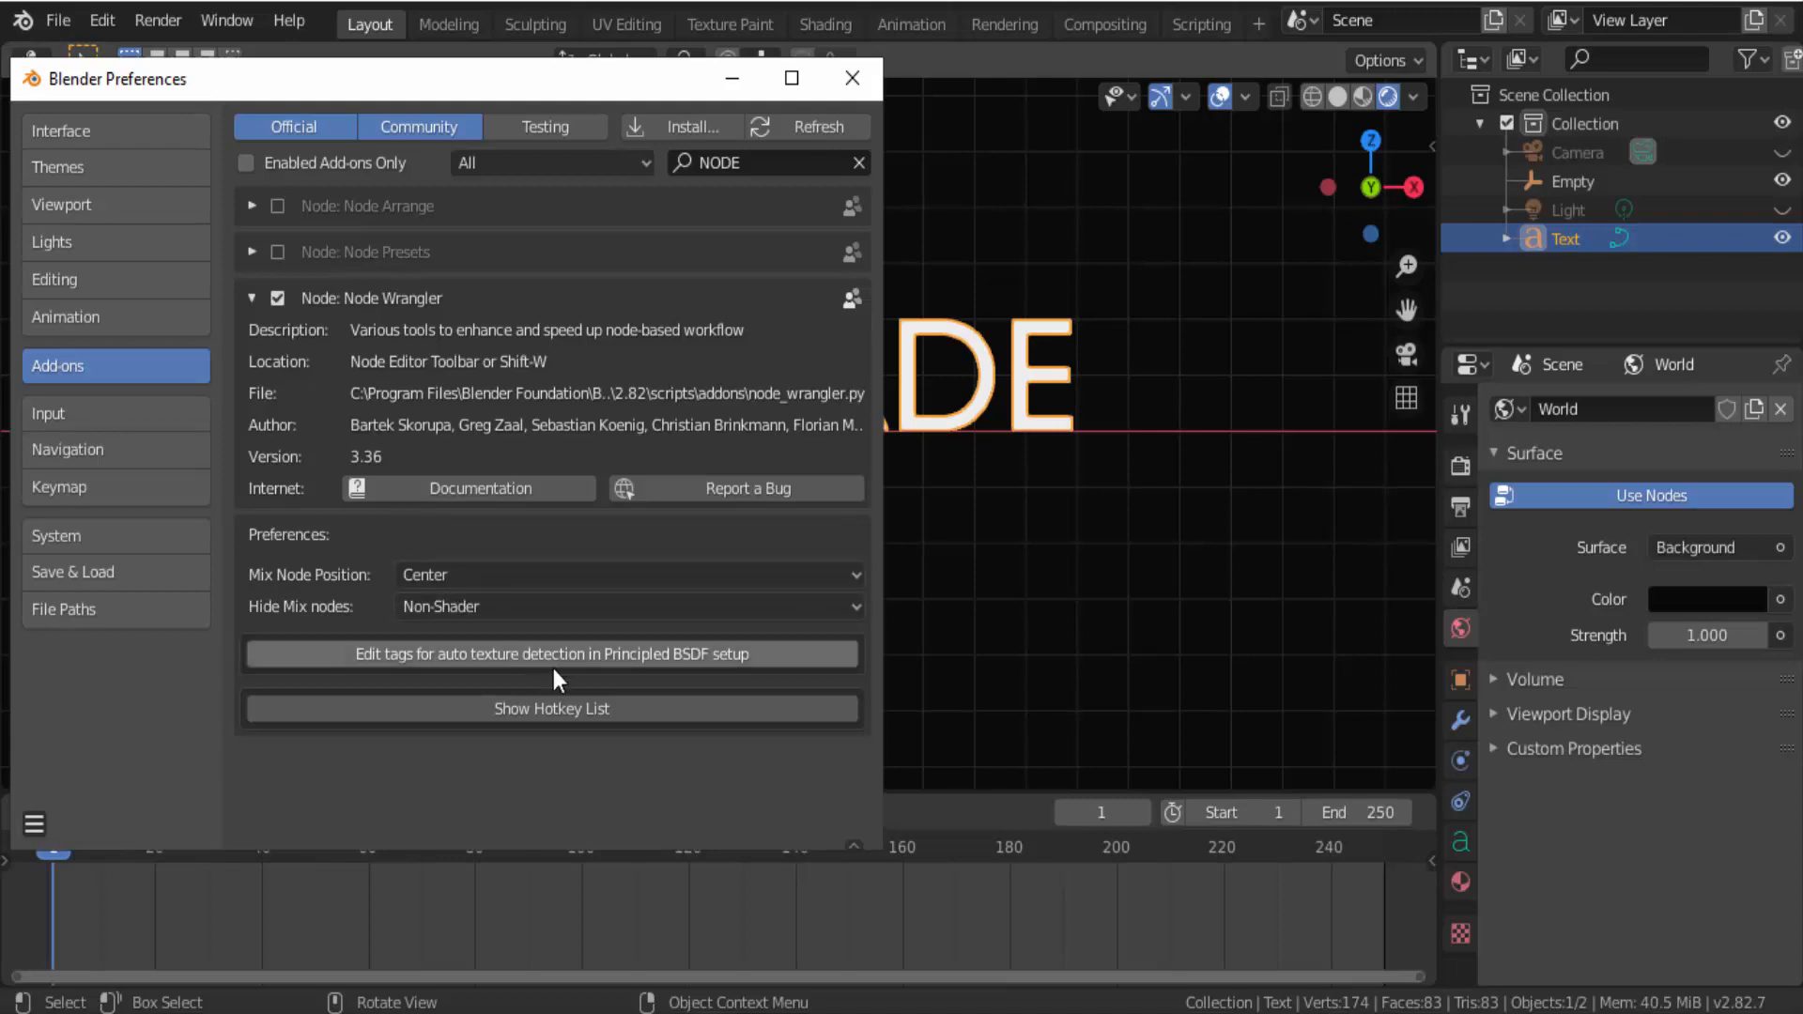
pyautogui.click(560, 707)
pyautogui.scroll(-4, 511, 765)
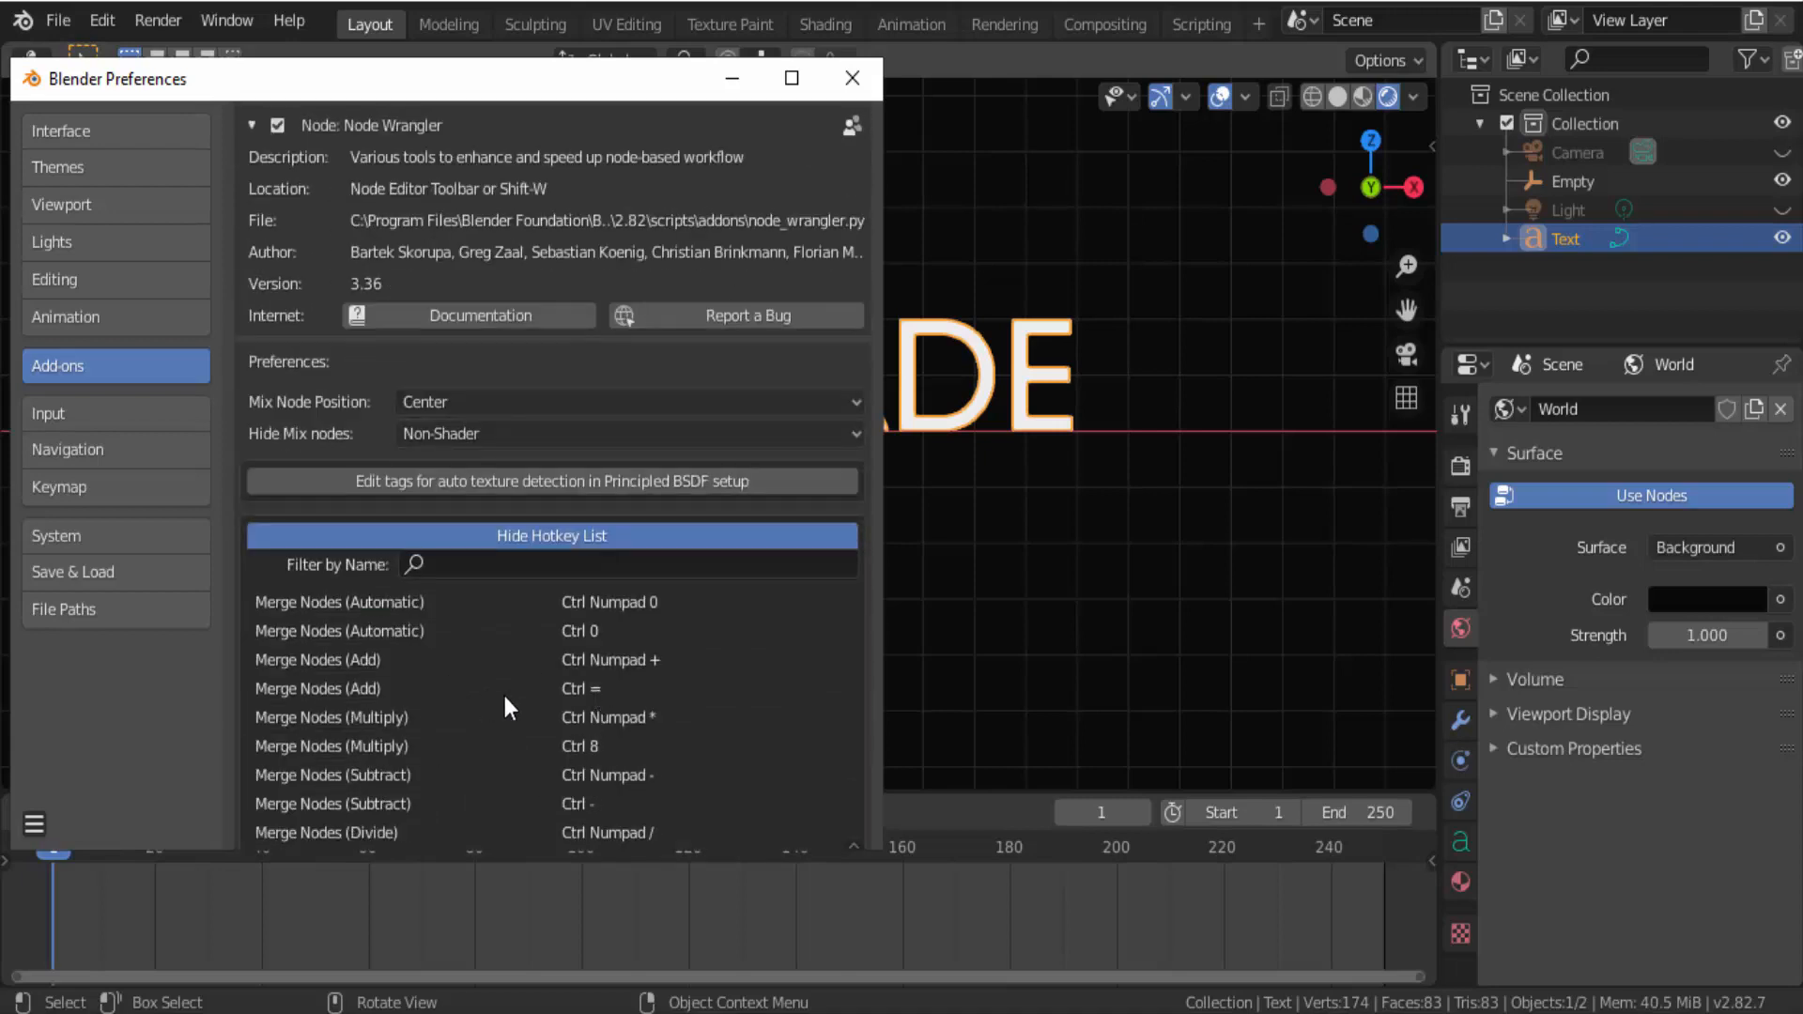
pyautogui.click(852, 79)
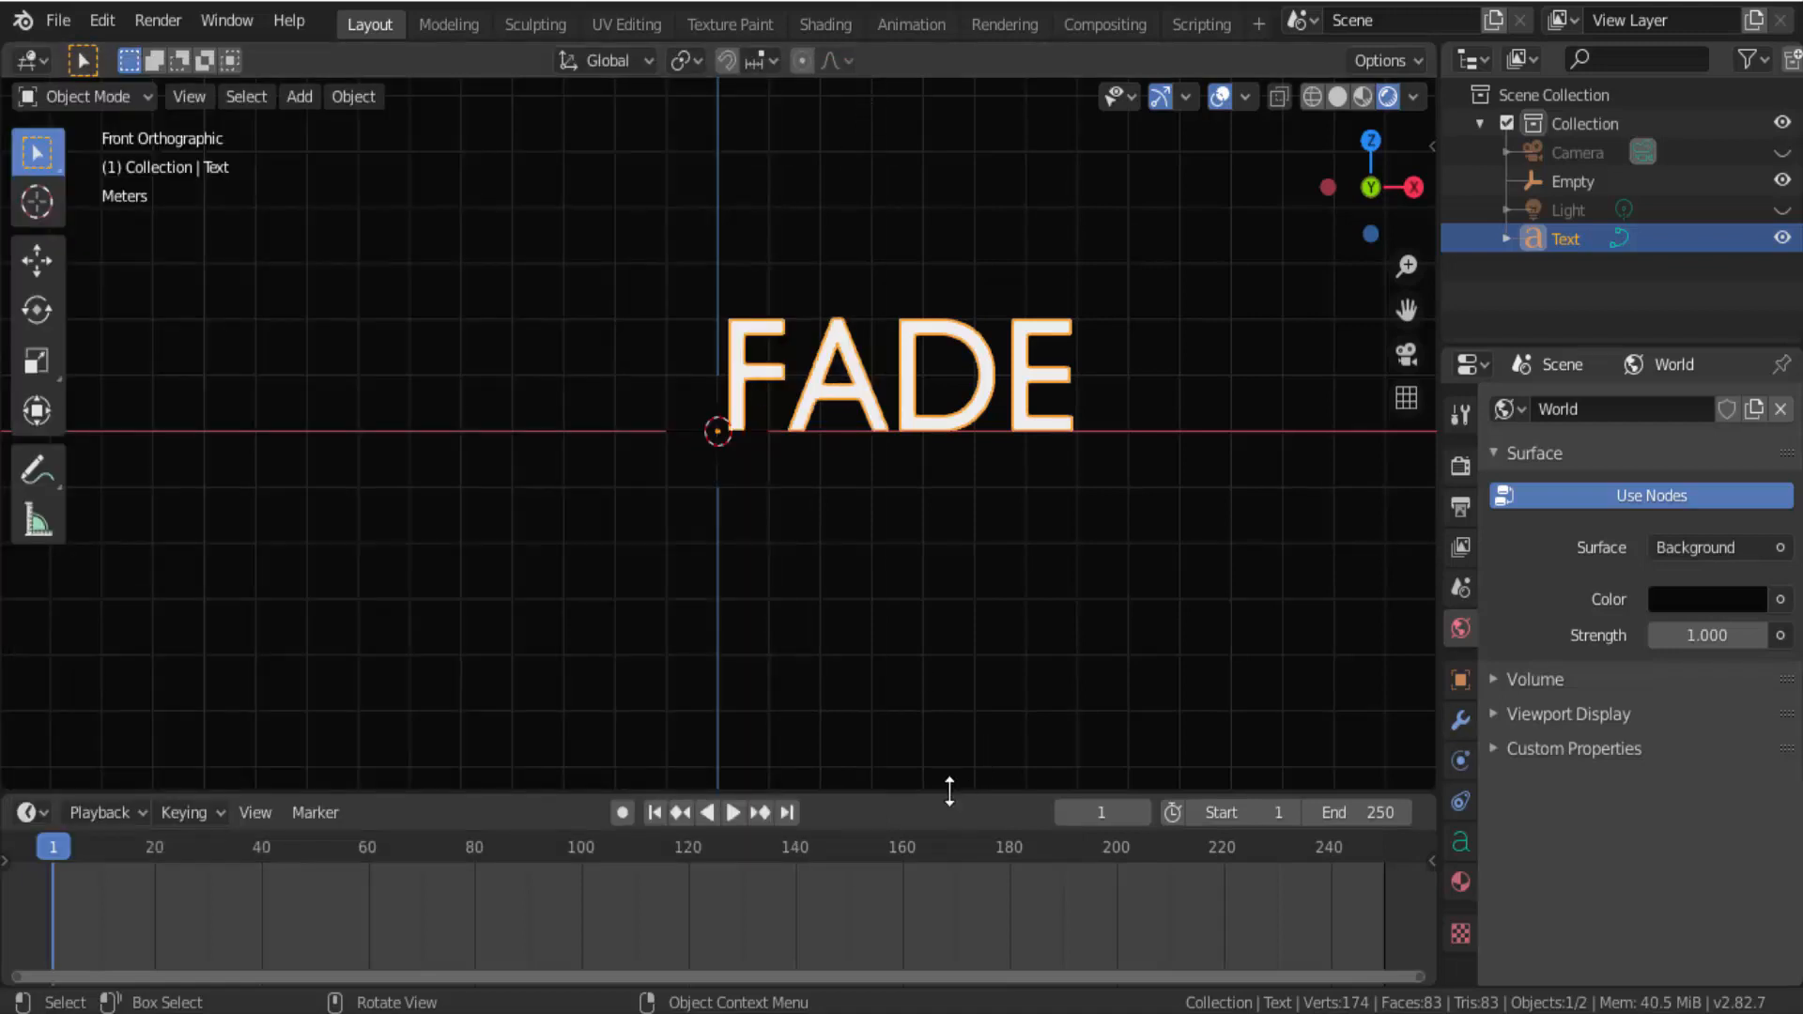
# Step: Enlarge the timeline area, turn it into a Shader Editor and hide its sidebar
pyautogui.moveTo(950, 793); pyautogui.dragTo(949, 455)
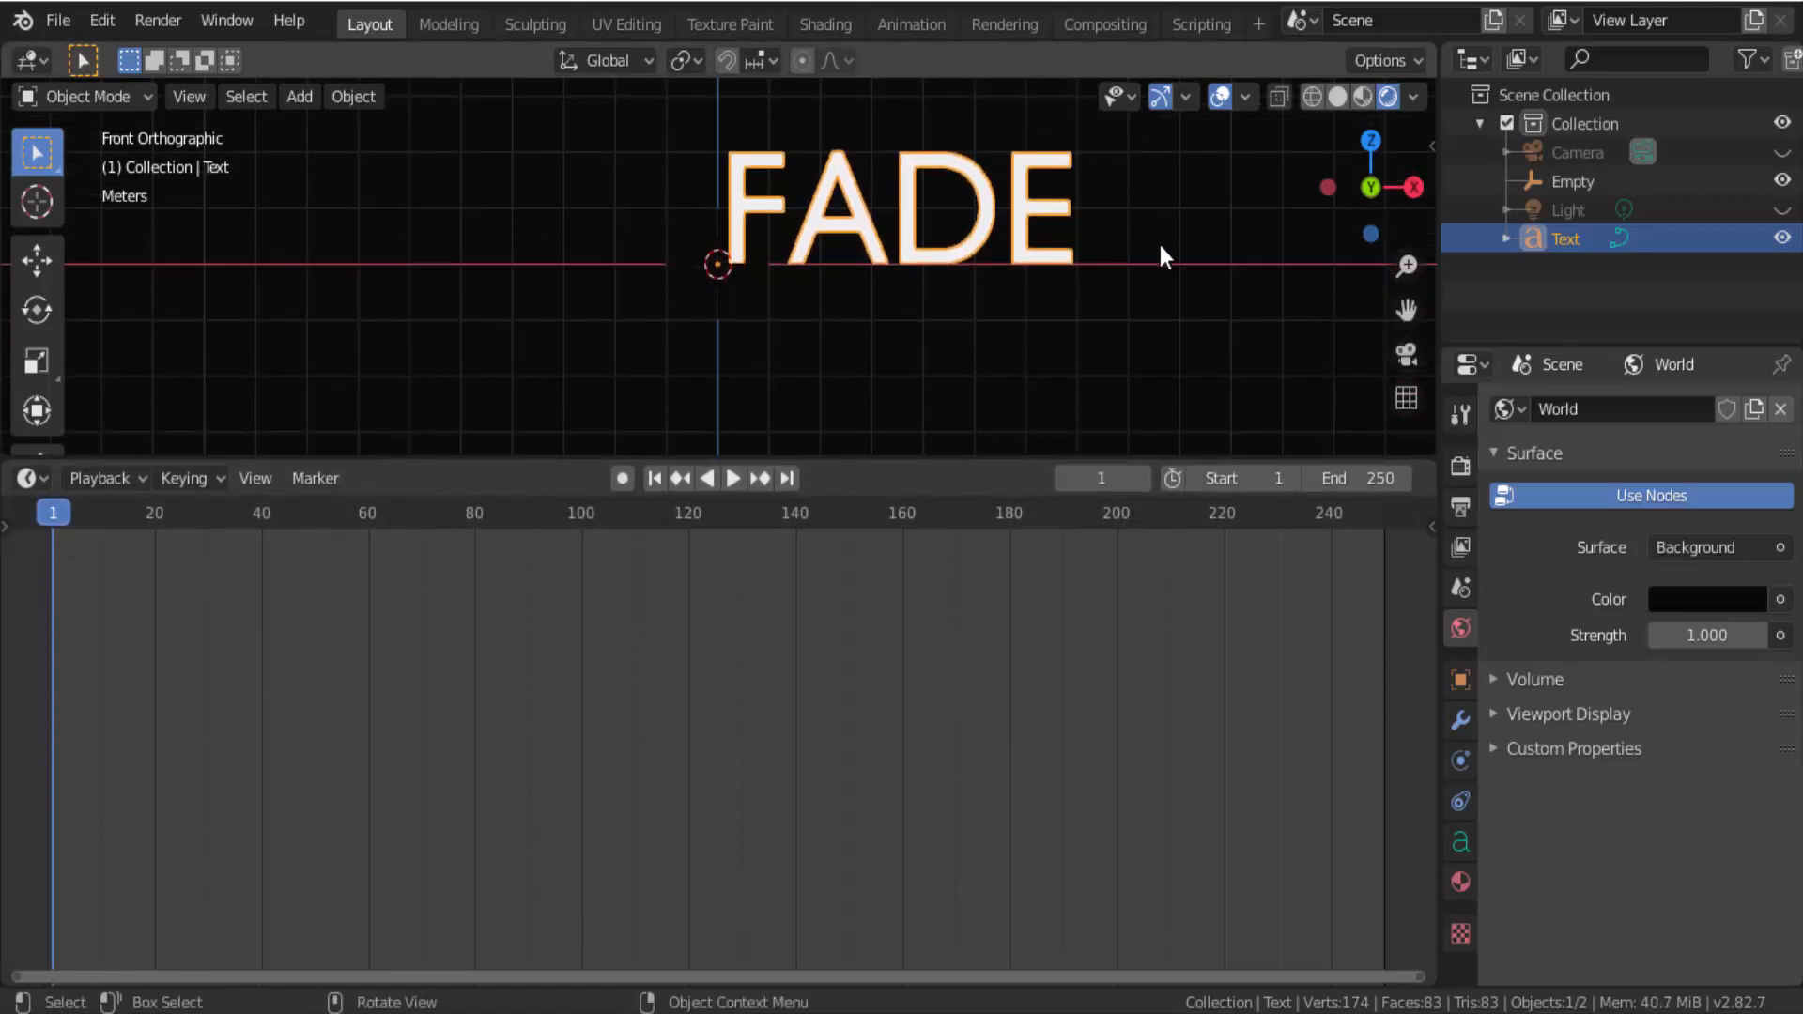
pyautogui.moveTo(1409, 312); pyautogui.dragTo(1409, 364)
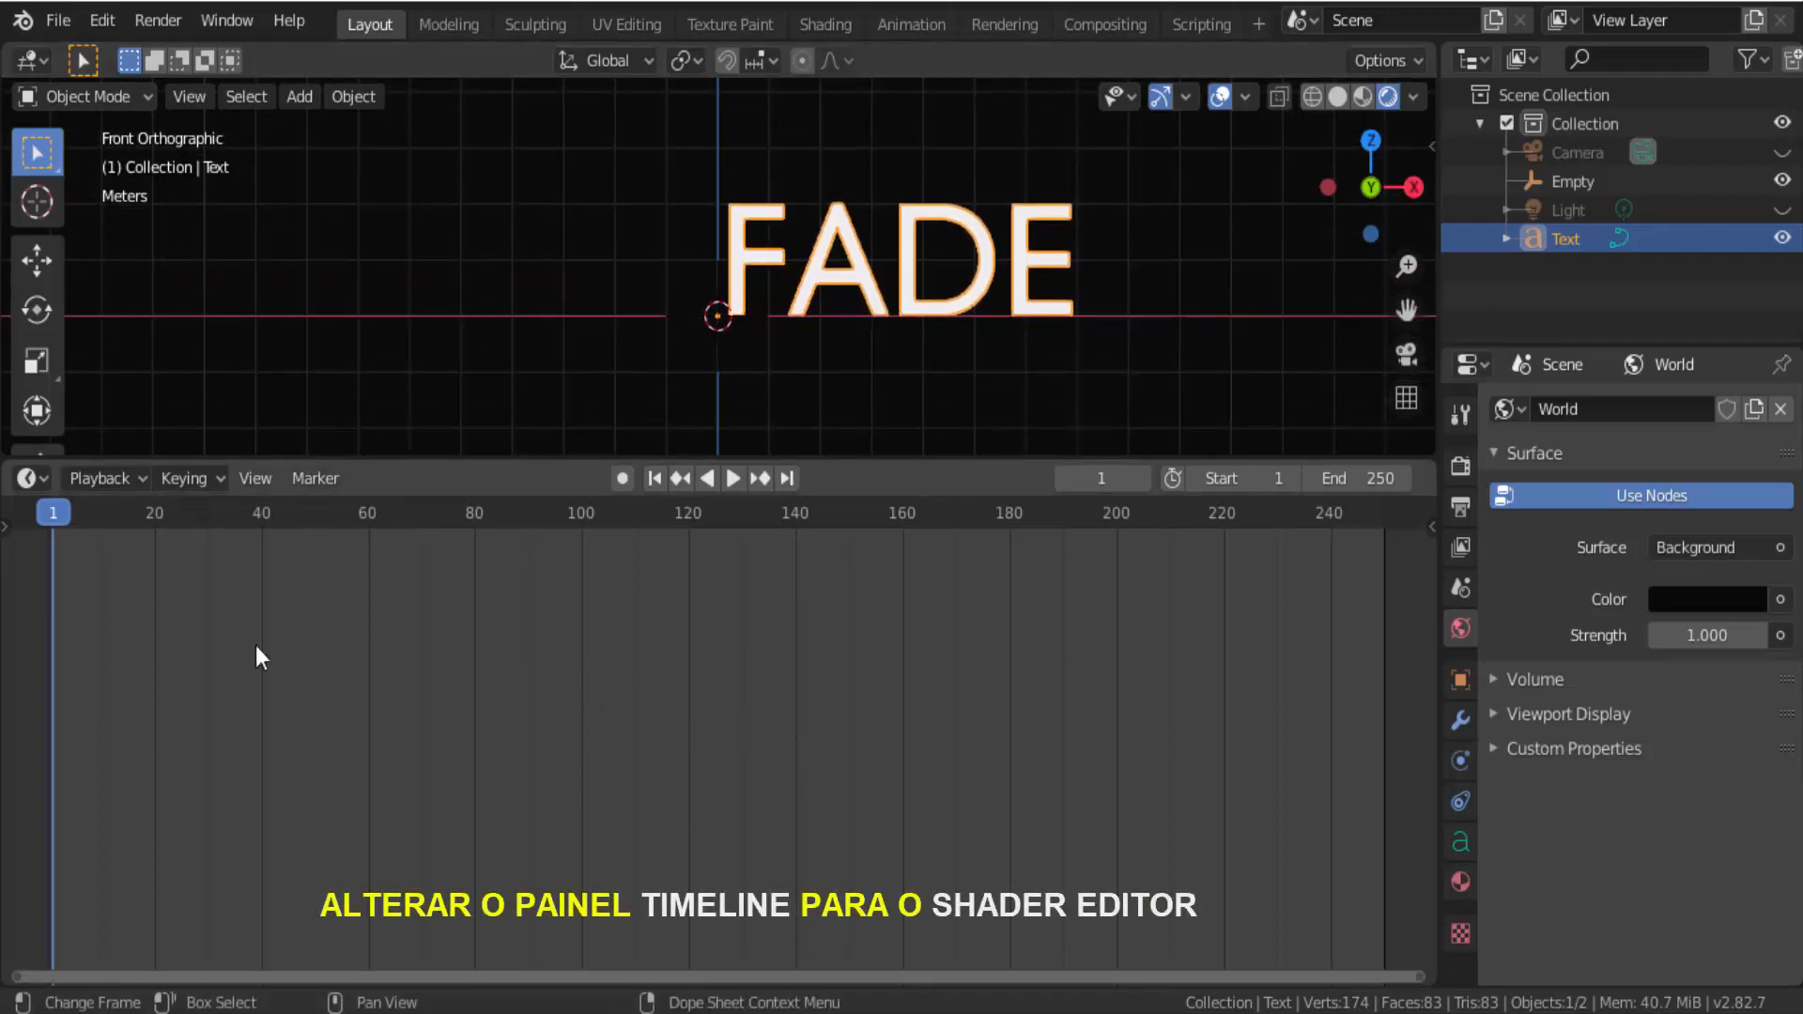
pyautogui.click(41, 482)
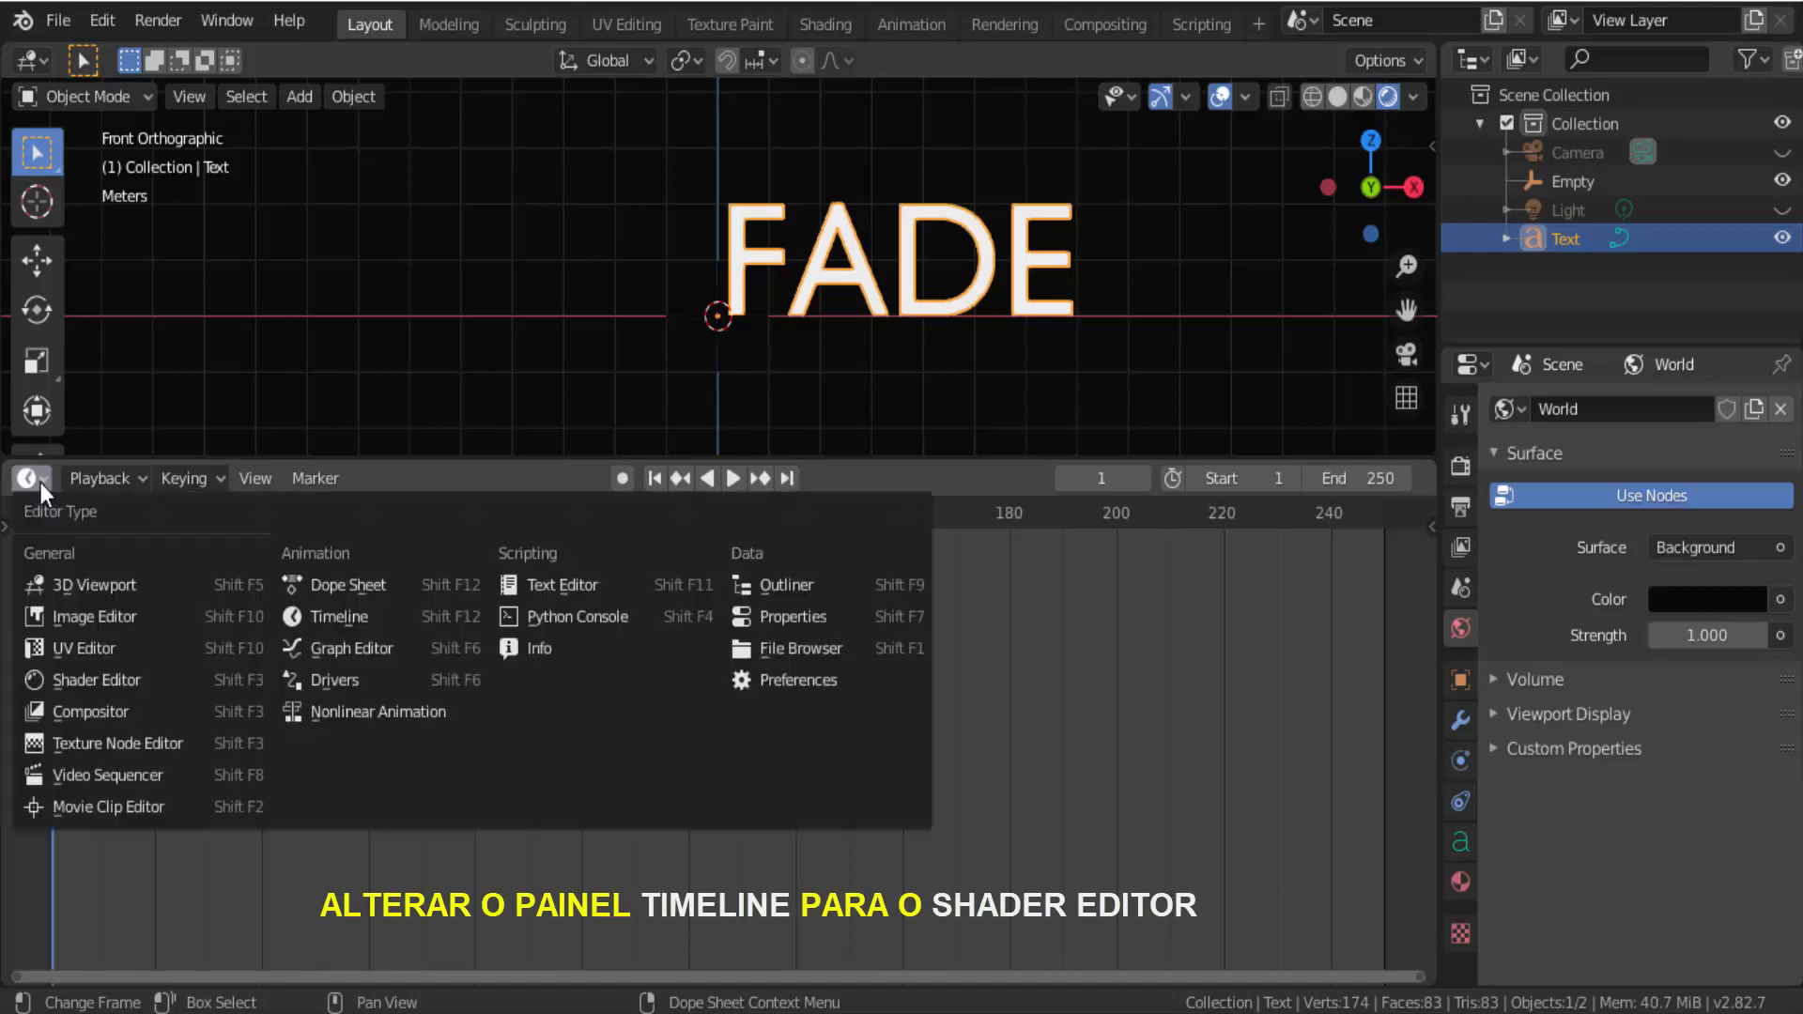
pyautogui.click(83, 678)
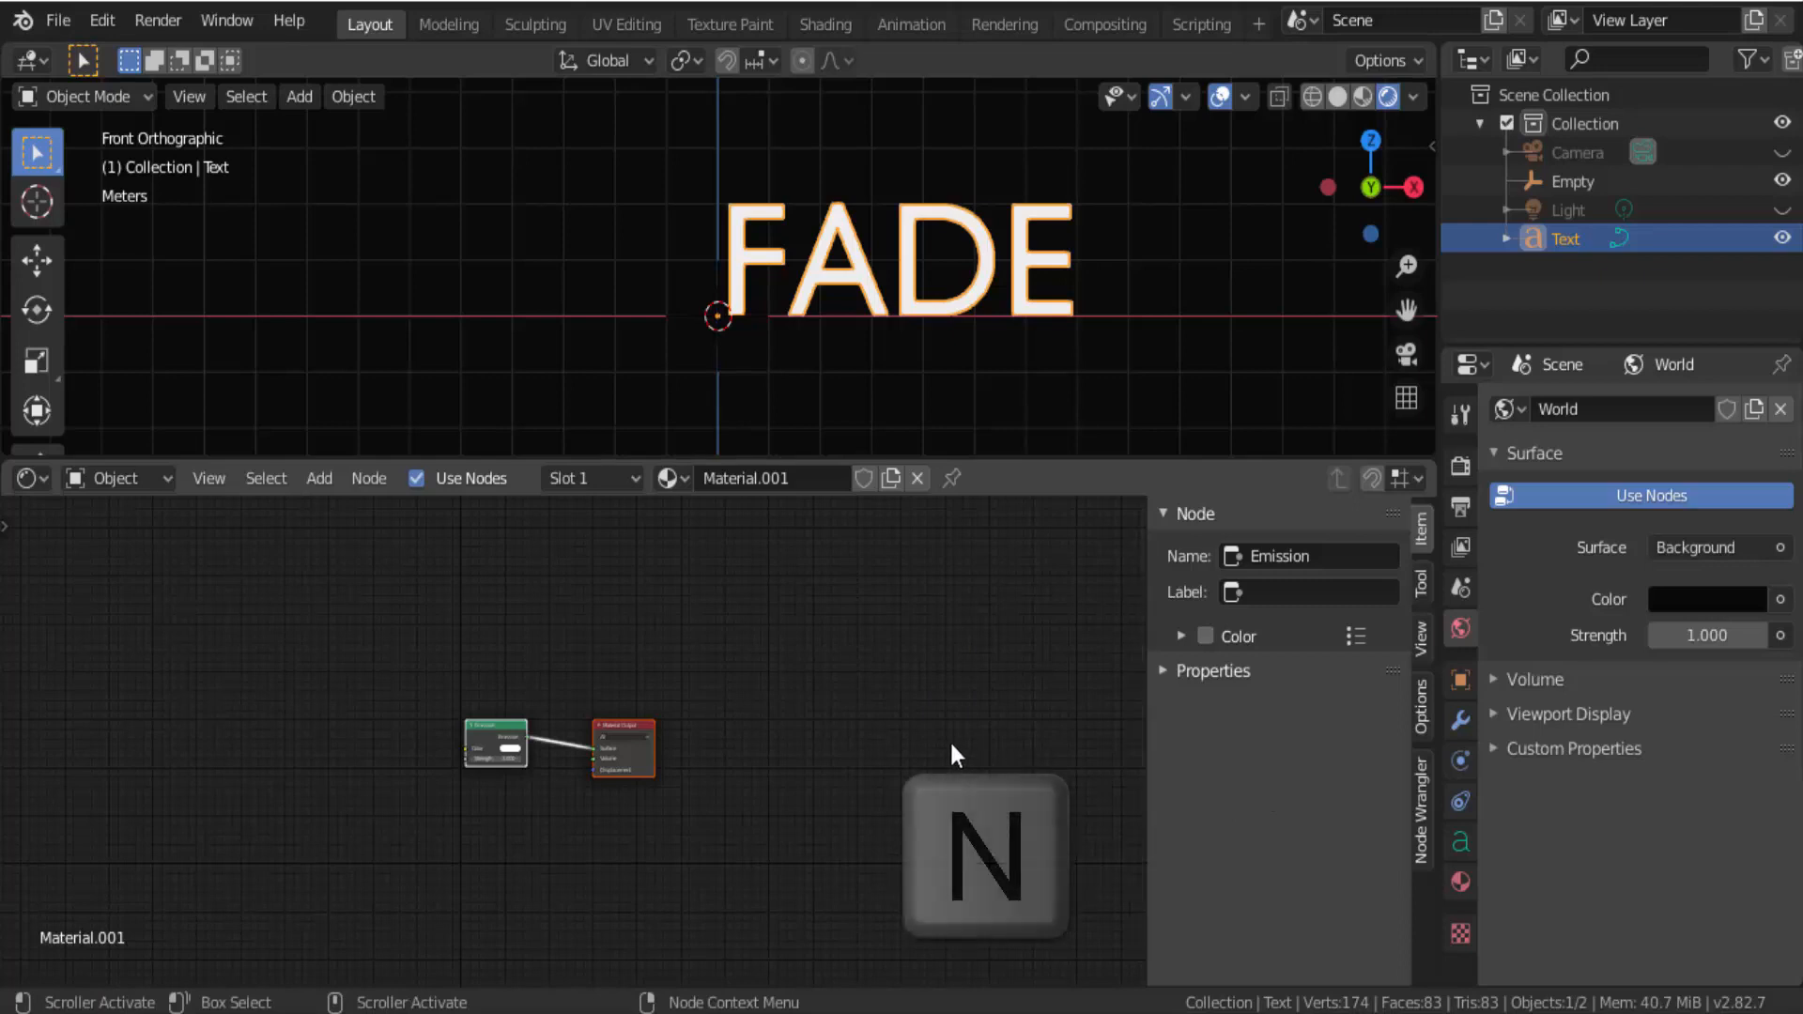
pyautogui.press('n')
# Step: Move the Material Output and Emission nodes aside to free space for new nodes, and show the text's material properties
pyautogui.scroll(5, 949, 740)
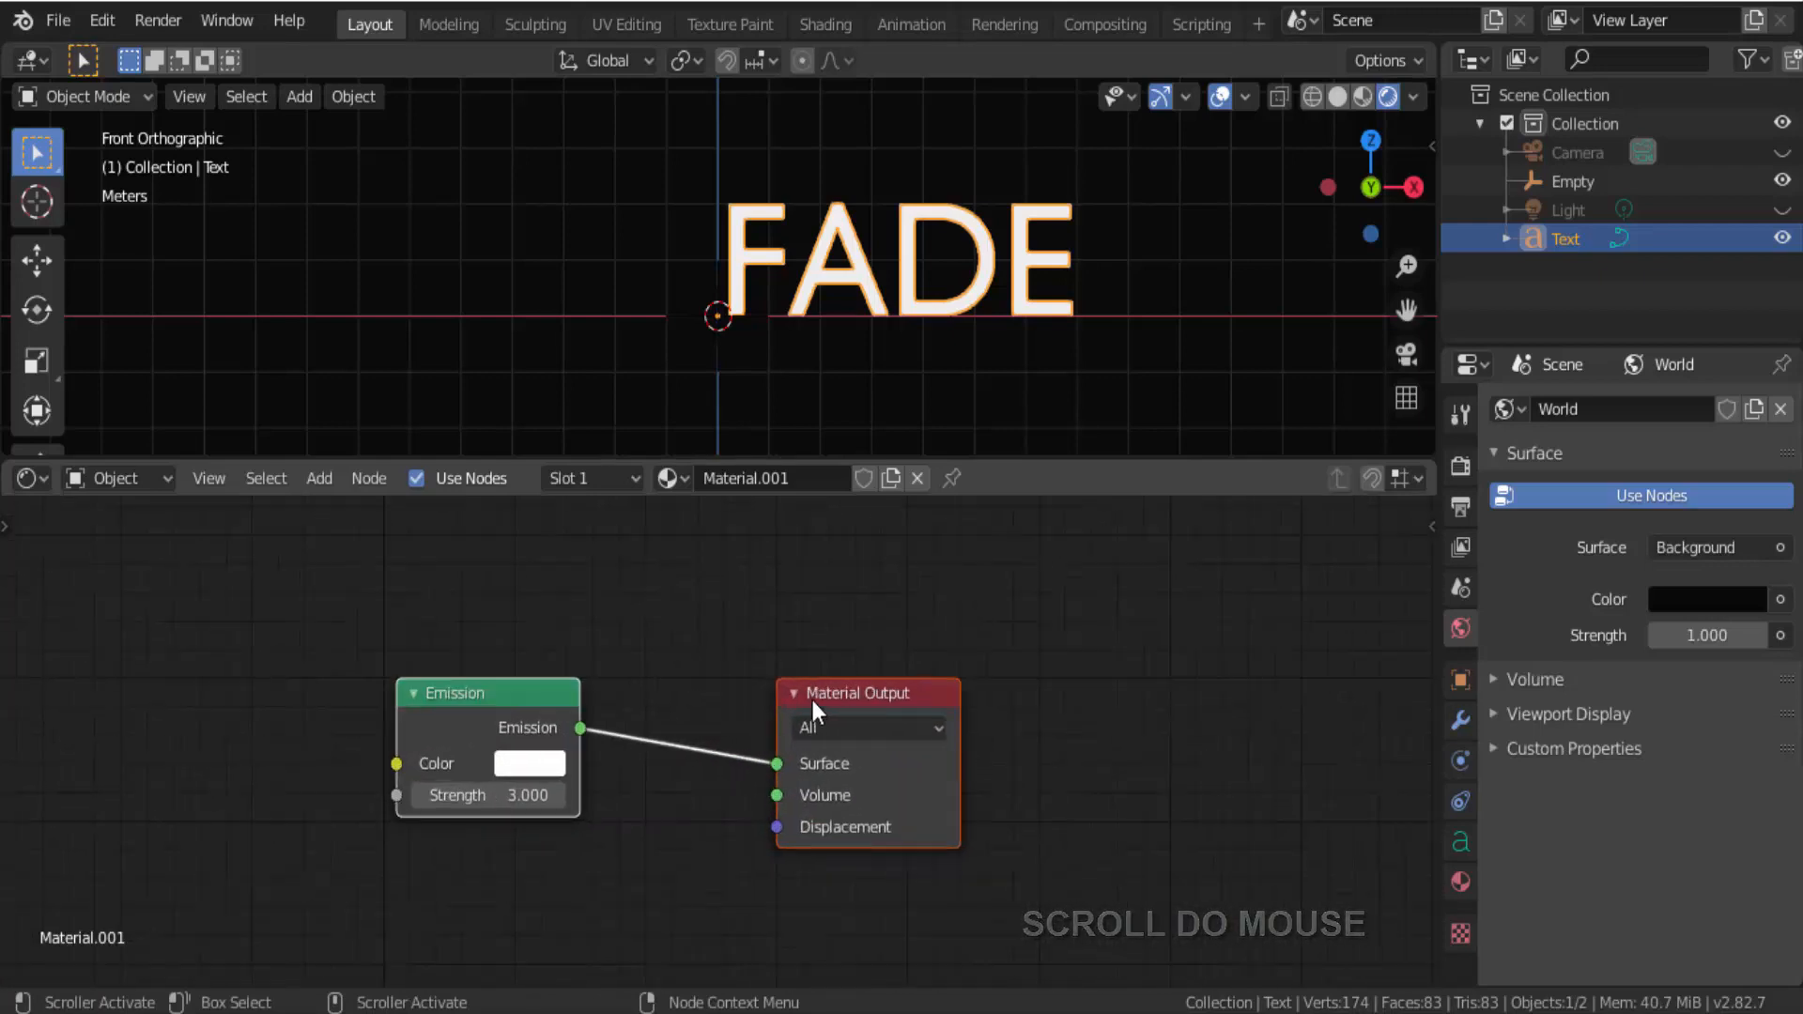
pyautogui.moveTo(814, 700); pyautogui.dragTo(1202, 634)
pyautogui.moveTo(875, 628); pyautogui.dragTo(888, 645)
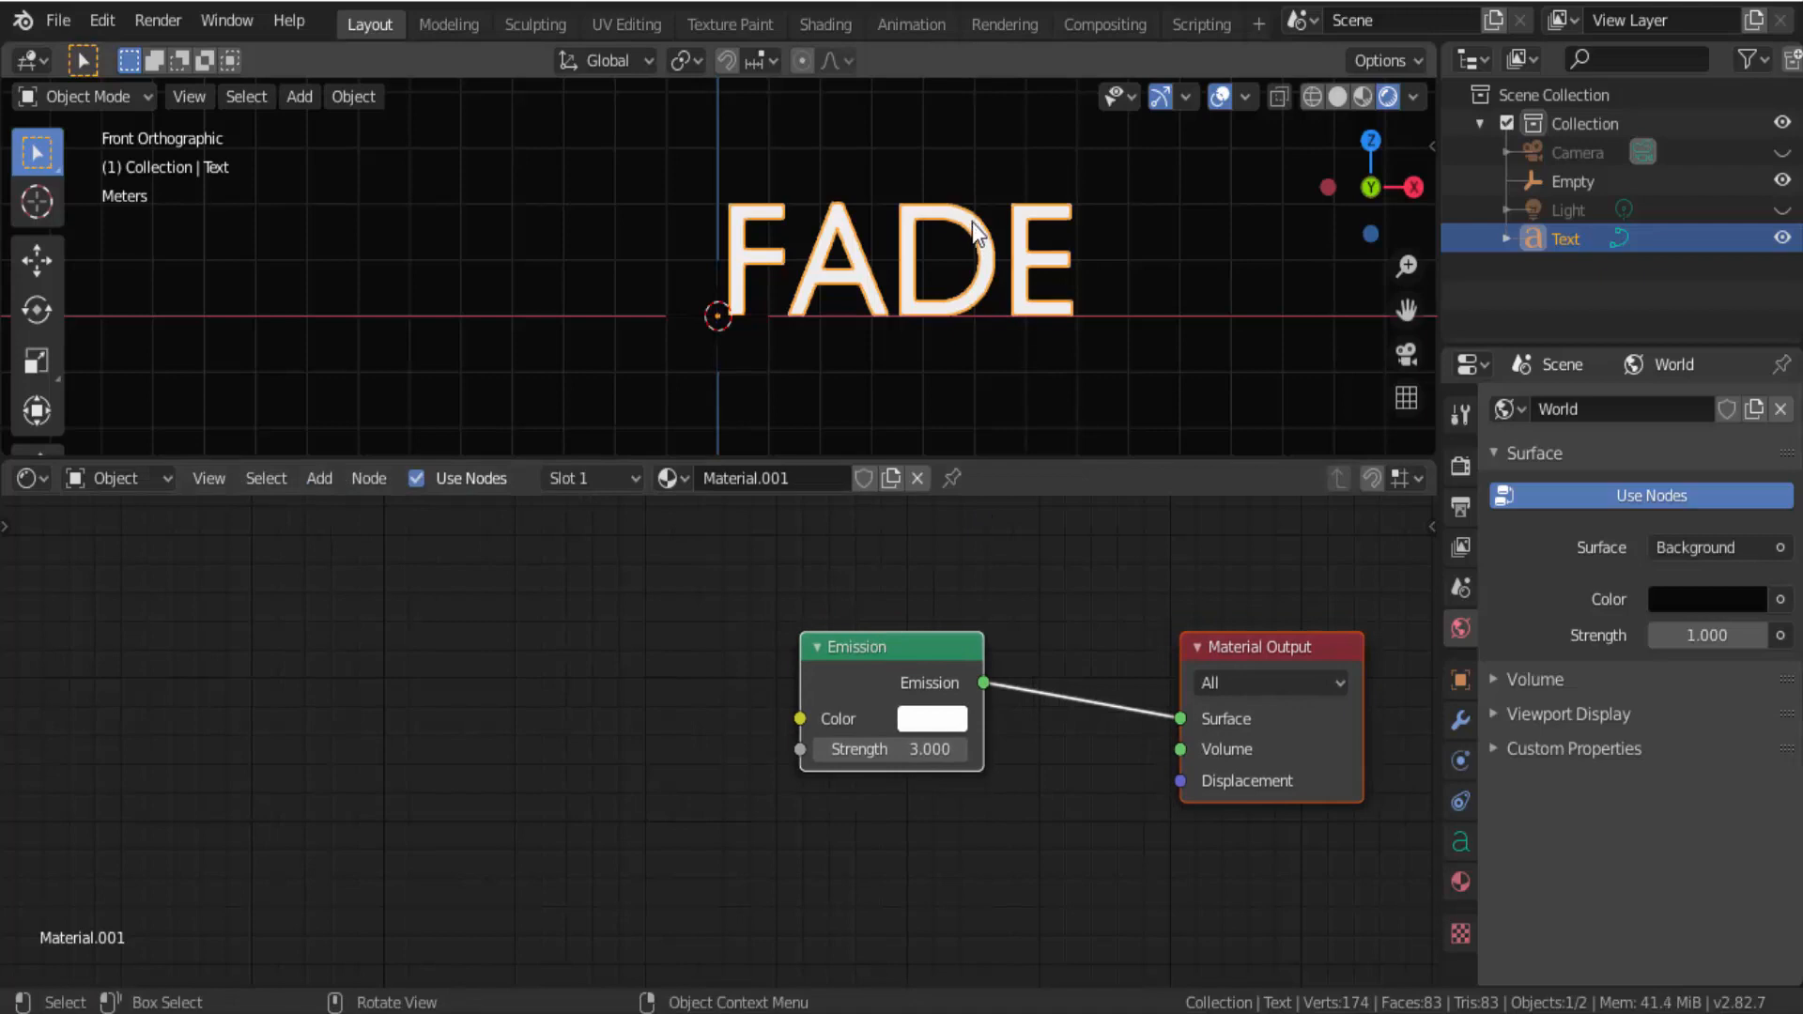
pyautogui.click(1462, 878)
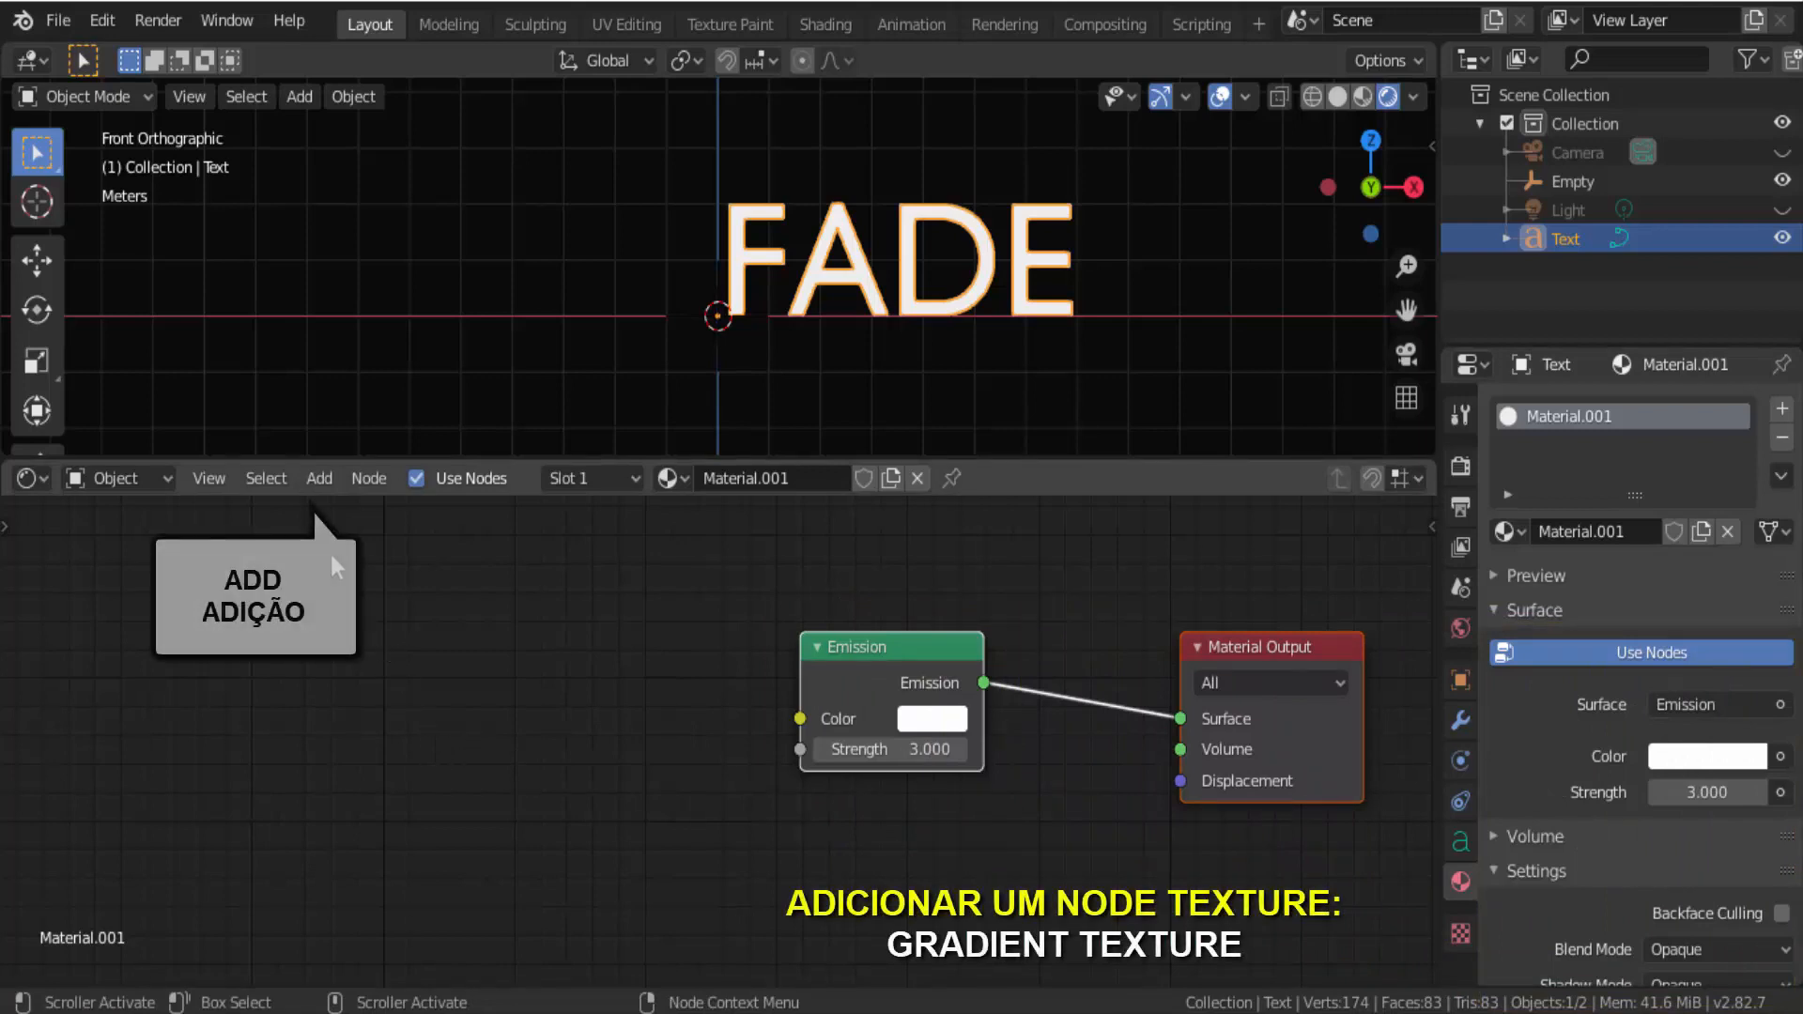
# Step: Add a Gradient Texture node with Color linked to the Emission Color, and attach Mapping and Texture Coordinate nodes to it using Node Wrangler
pyautogui.click(329, 480)
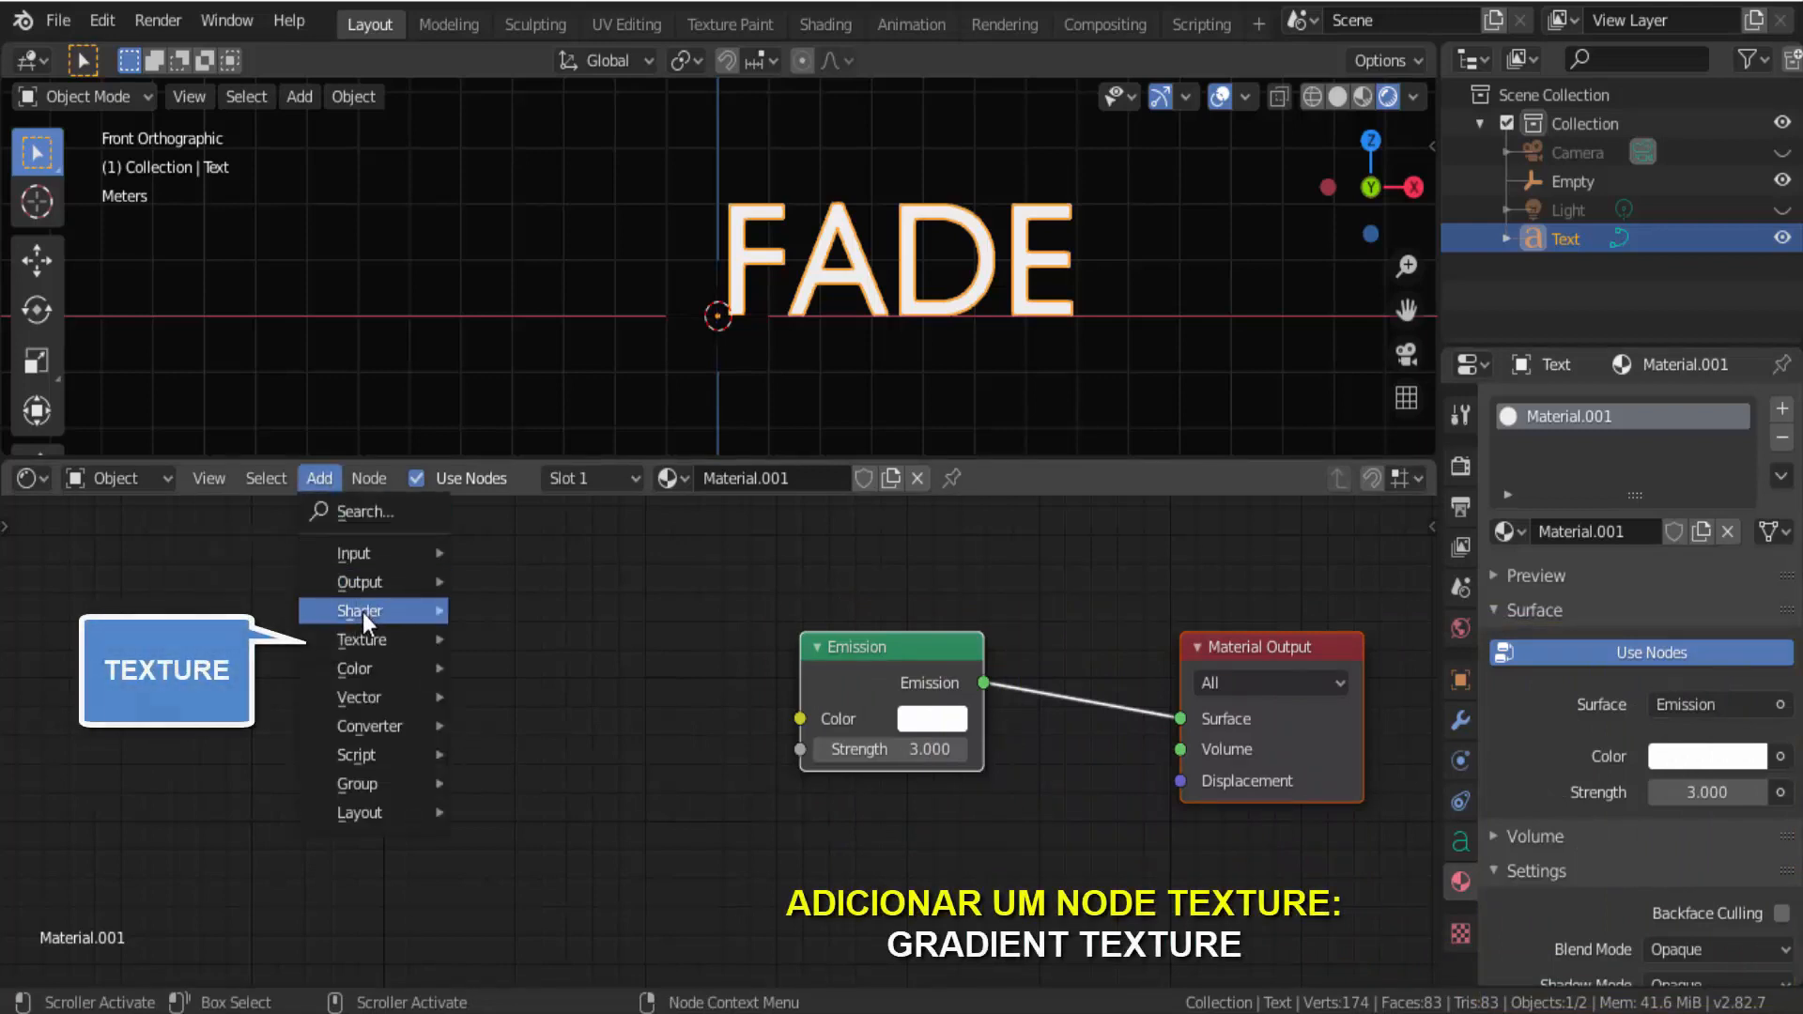
pyautogui.moveTo(352, 641)
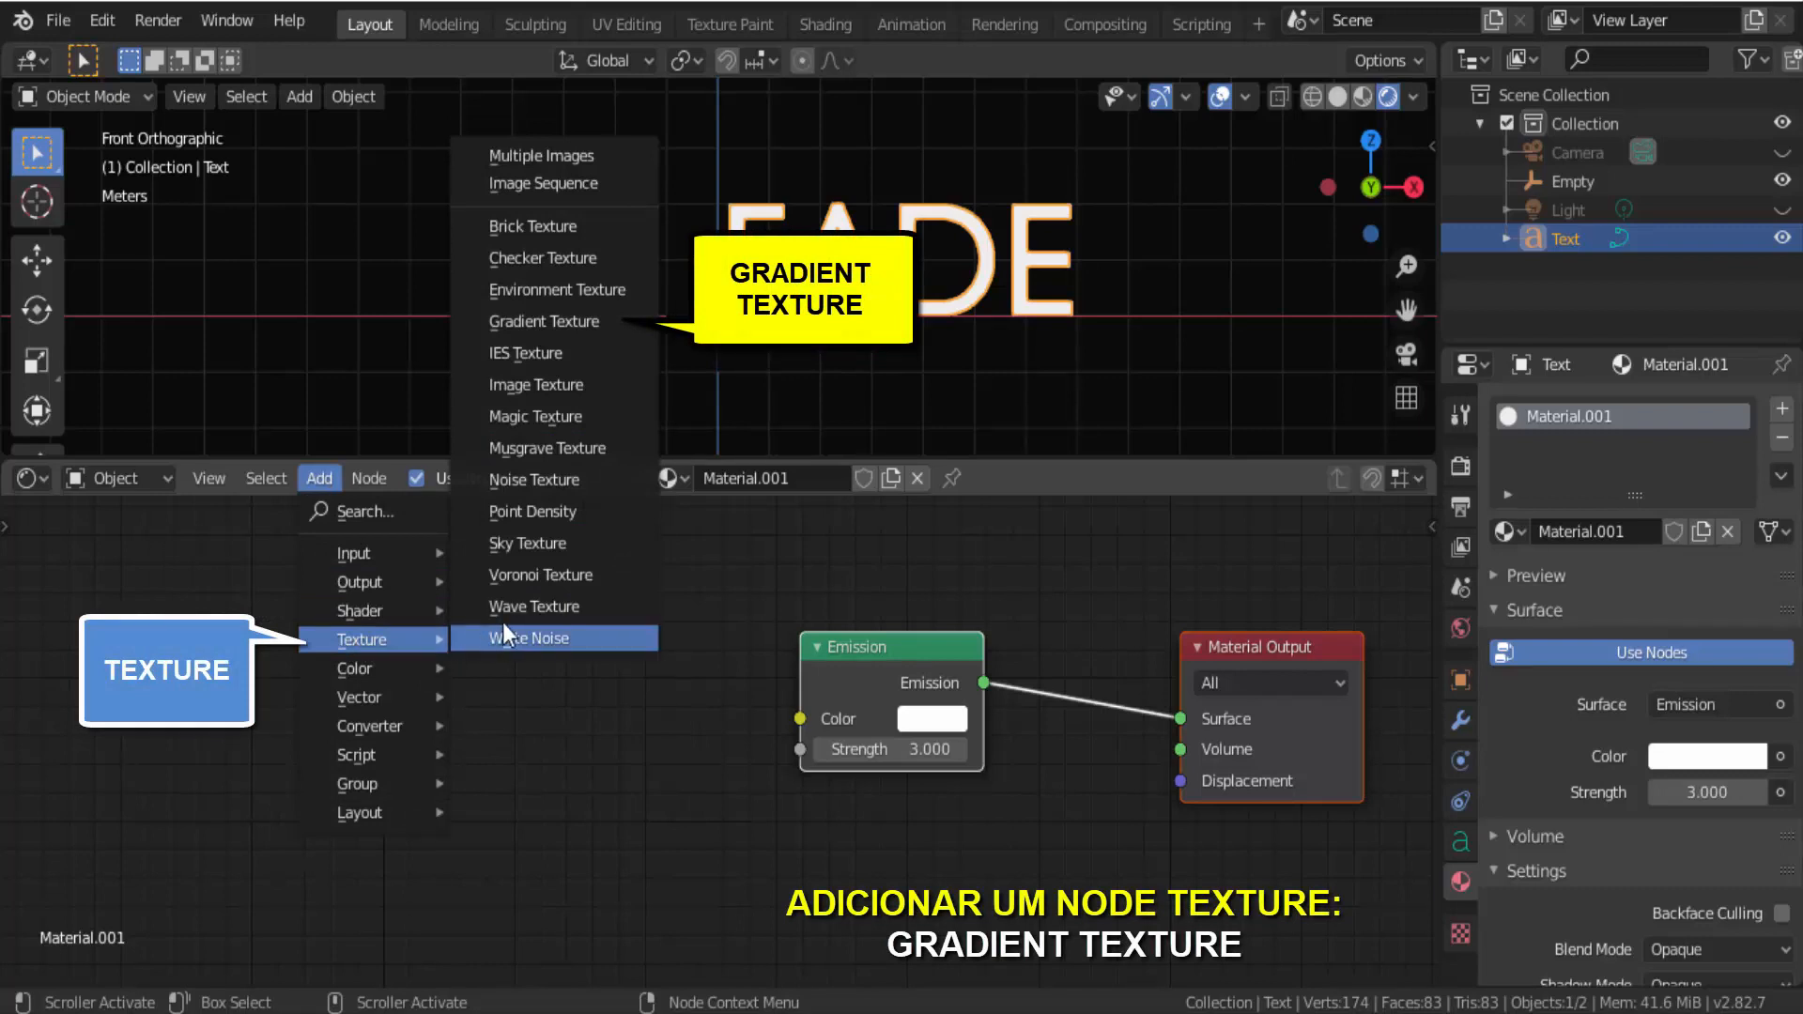
pyautogui.click(539, 322)
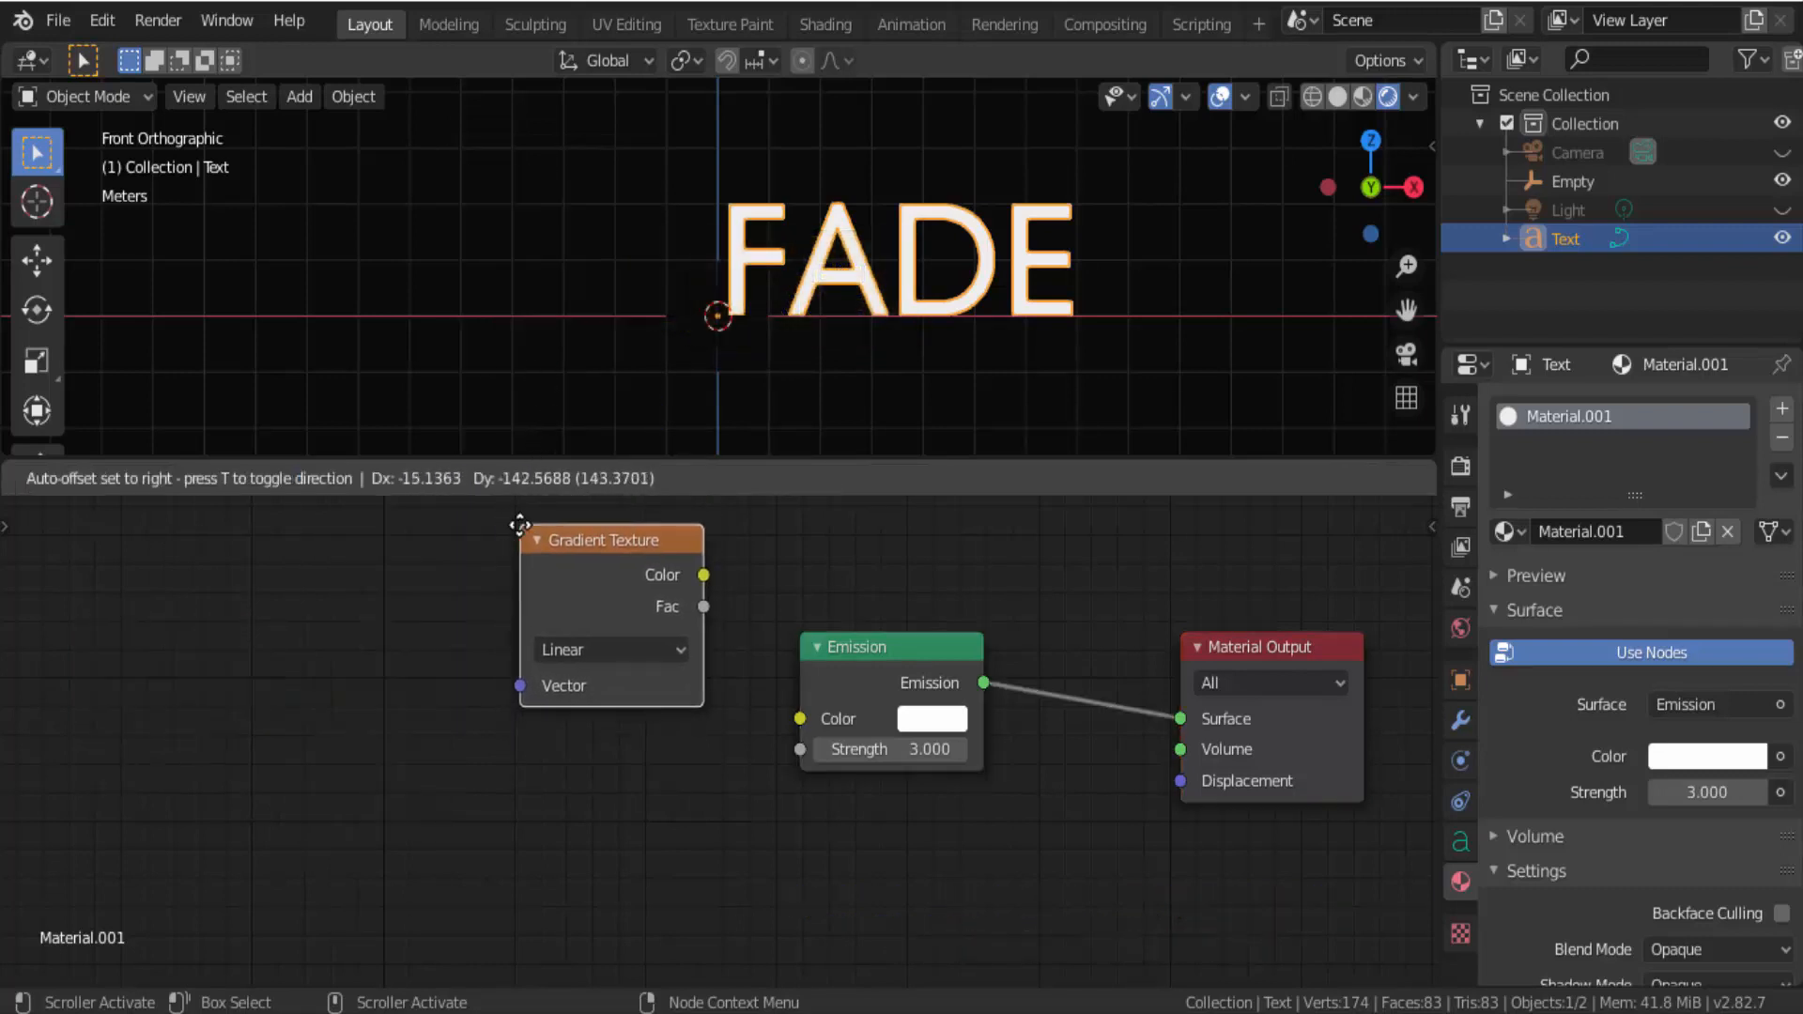
pyautogui.click(523, 536)
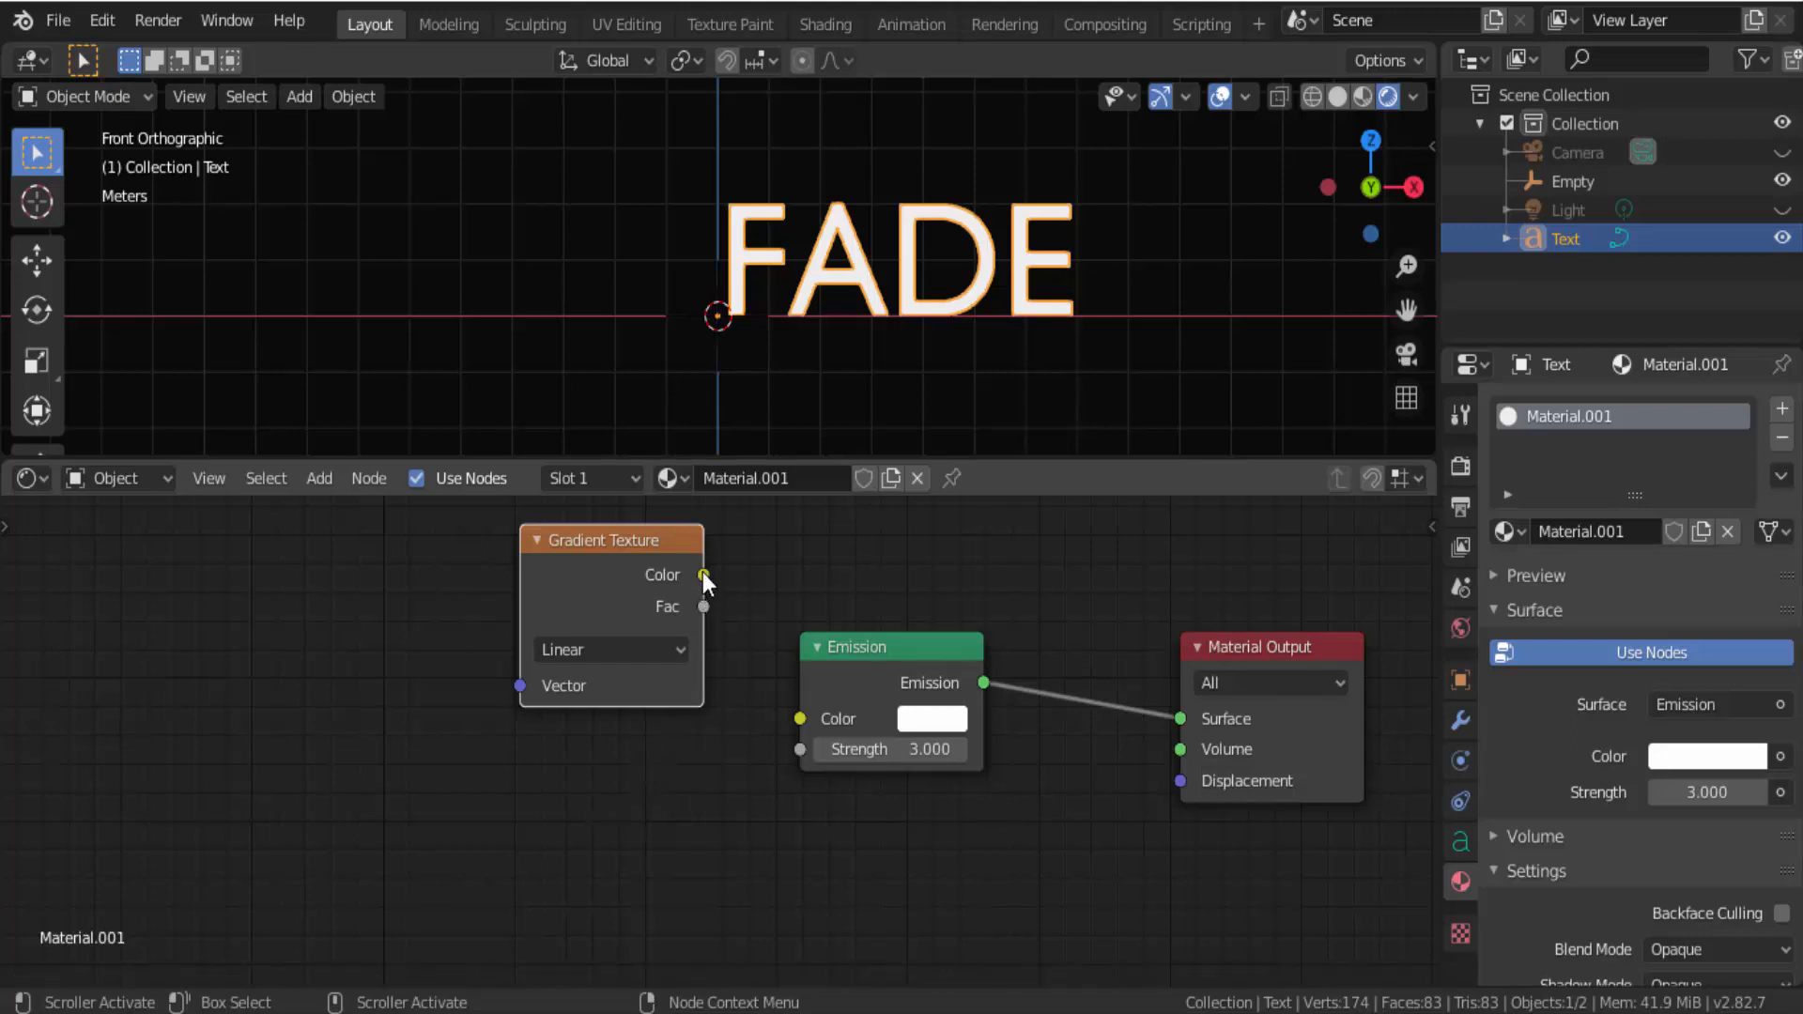
pyautogui.moveTo(703, 575); pyautogui.dragTo(800, 719)
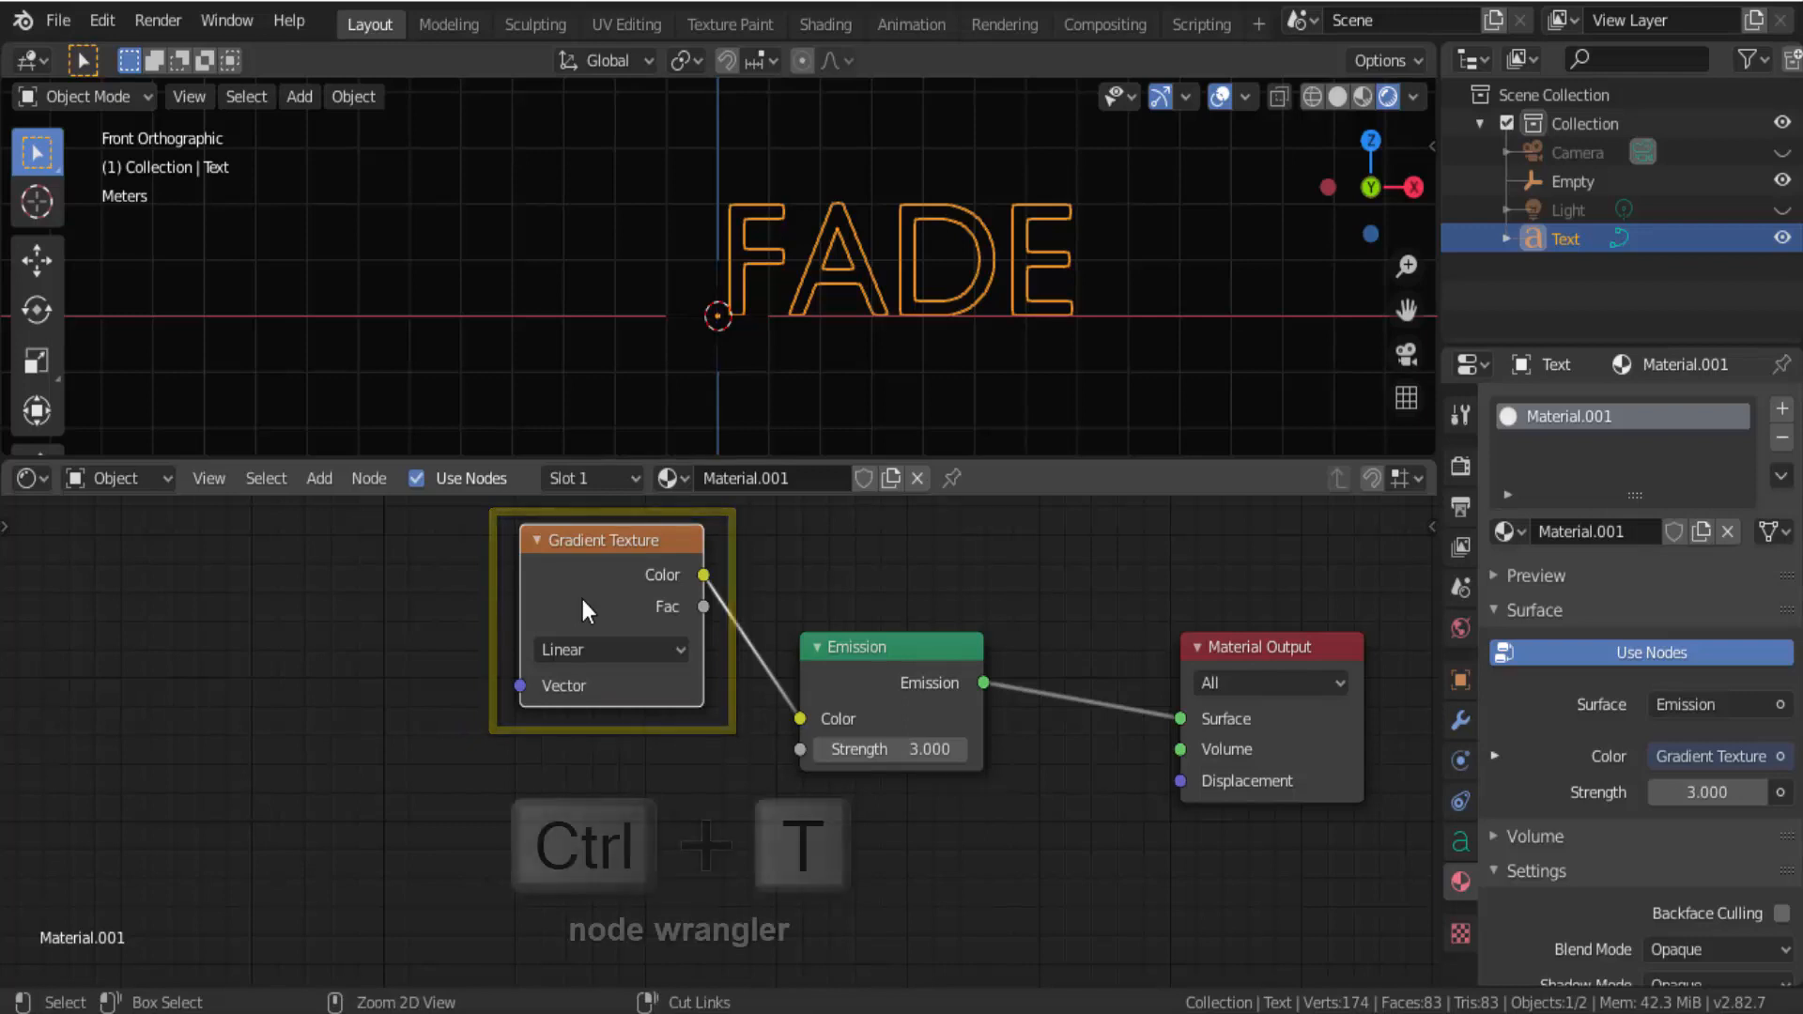
pyautogui.hotkey('ctrl', 't')
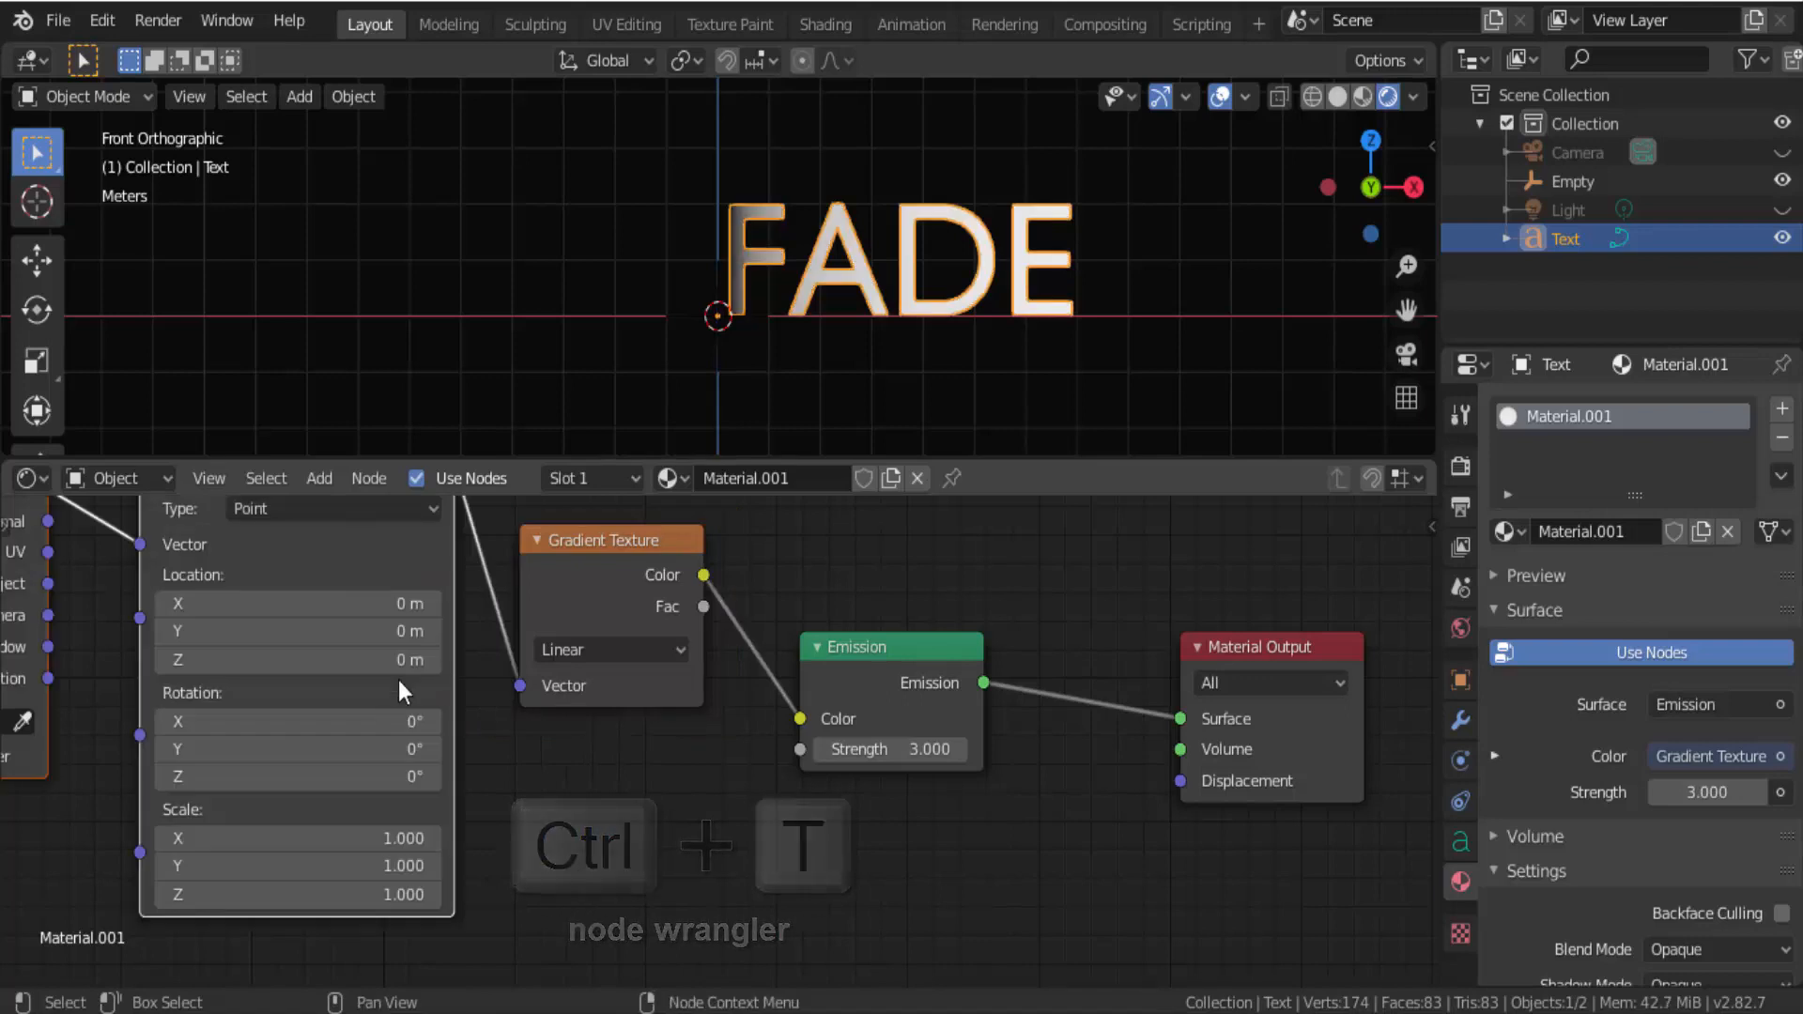
pyautogui.scroll(-2, 421, 674)
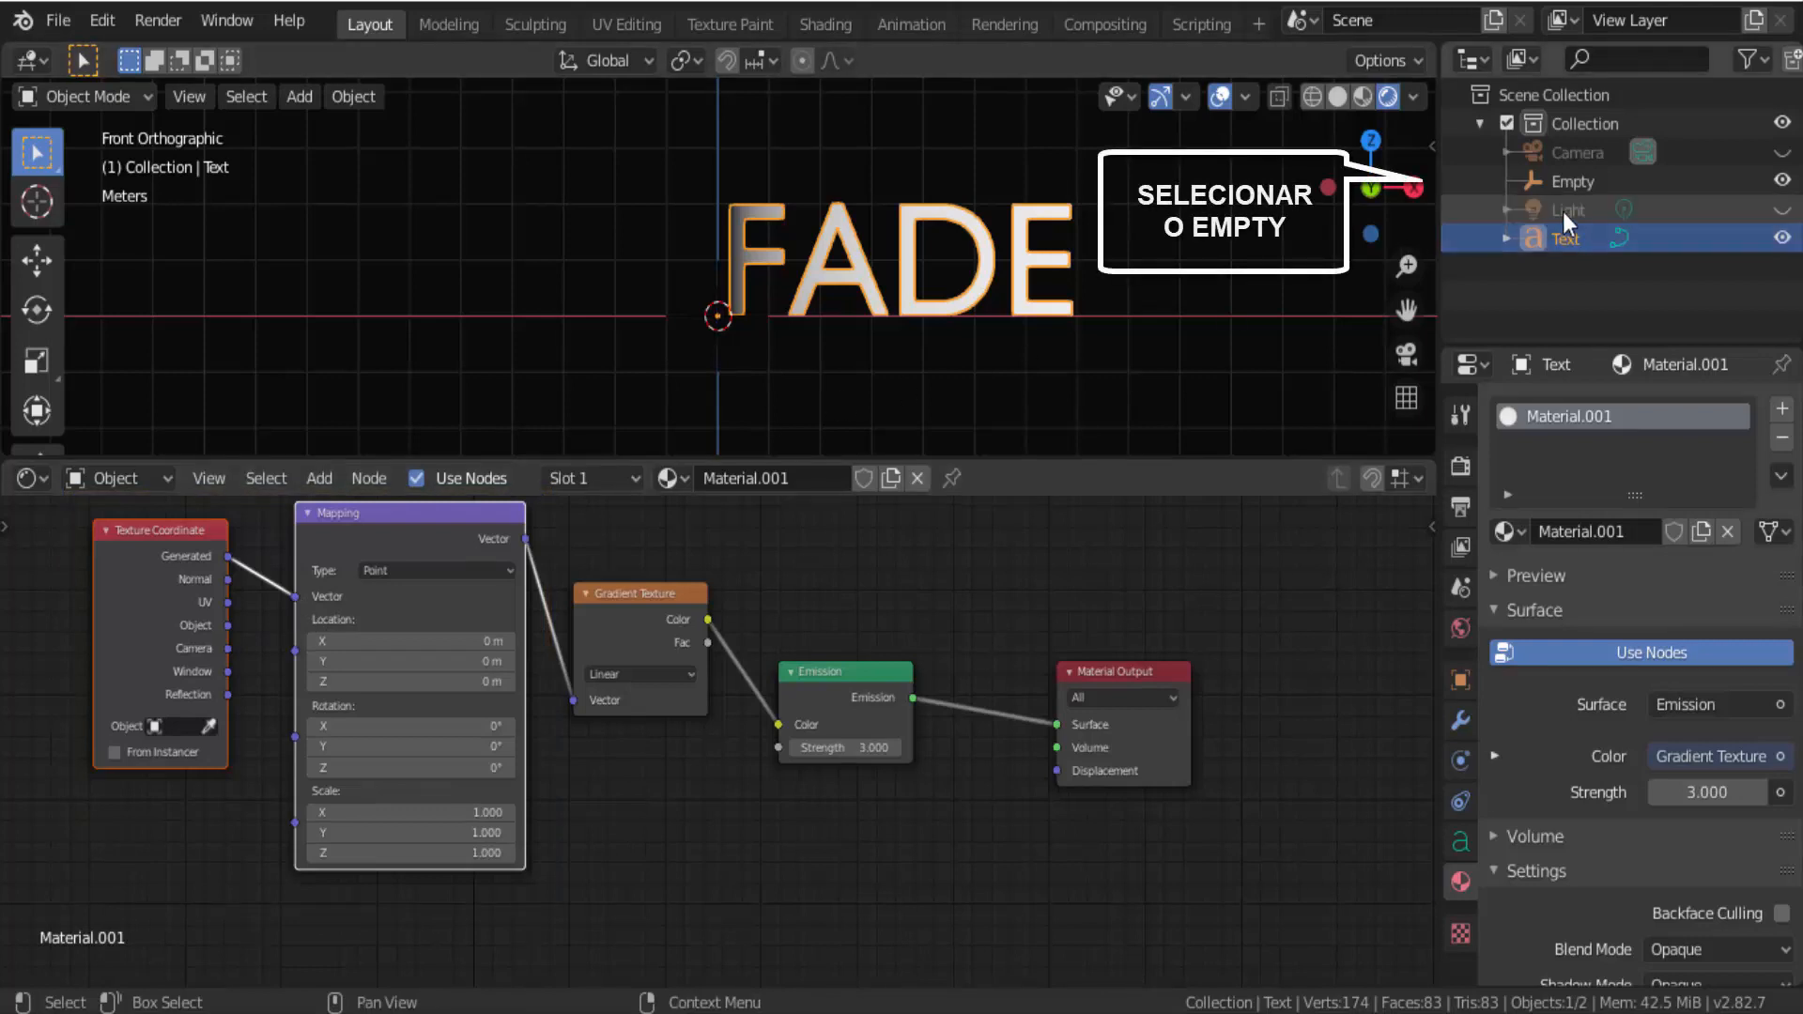
# Step: Select the empty with the Move tool and slide it along X to test whether it affects the text's gradient
pyautogui.click(1585, 188)
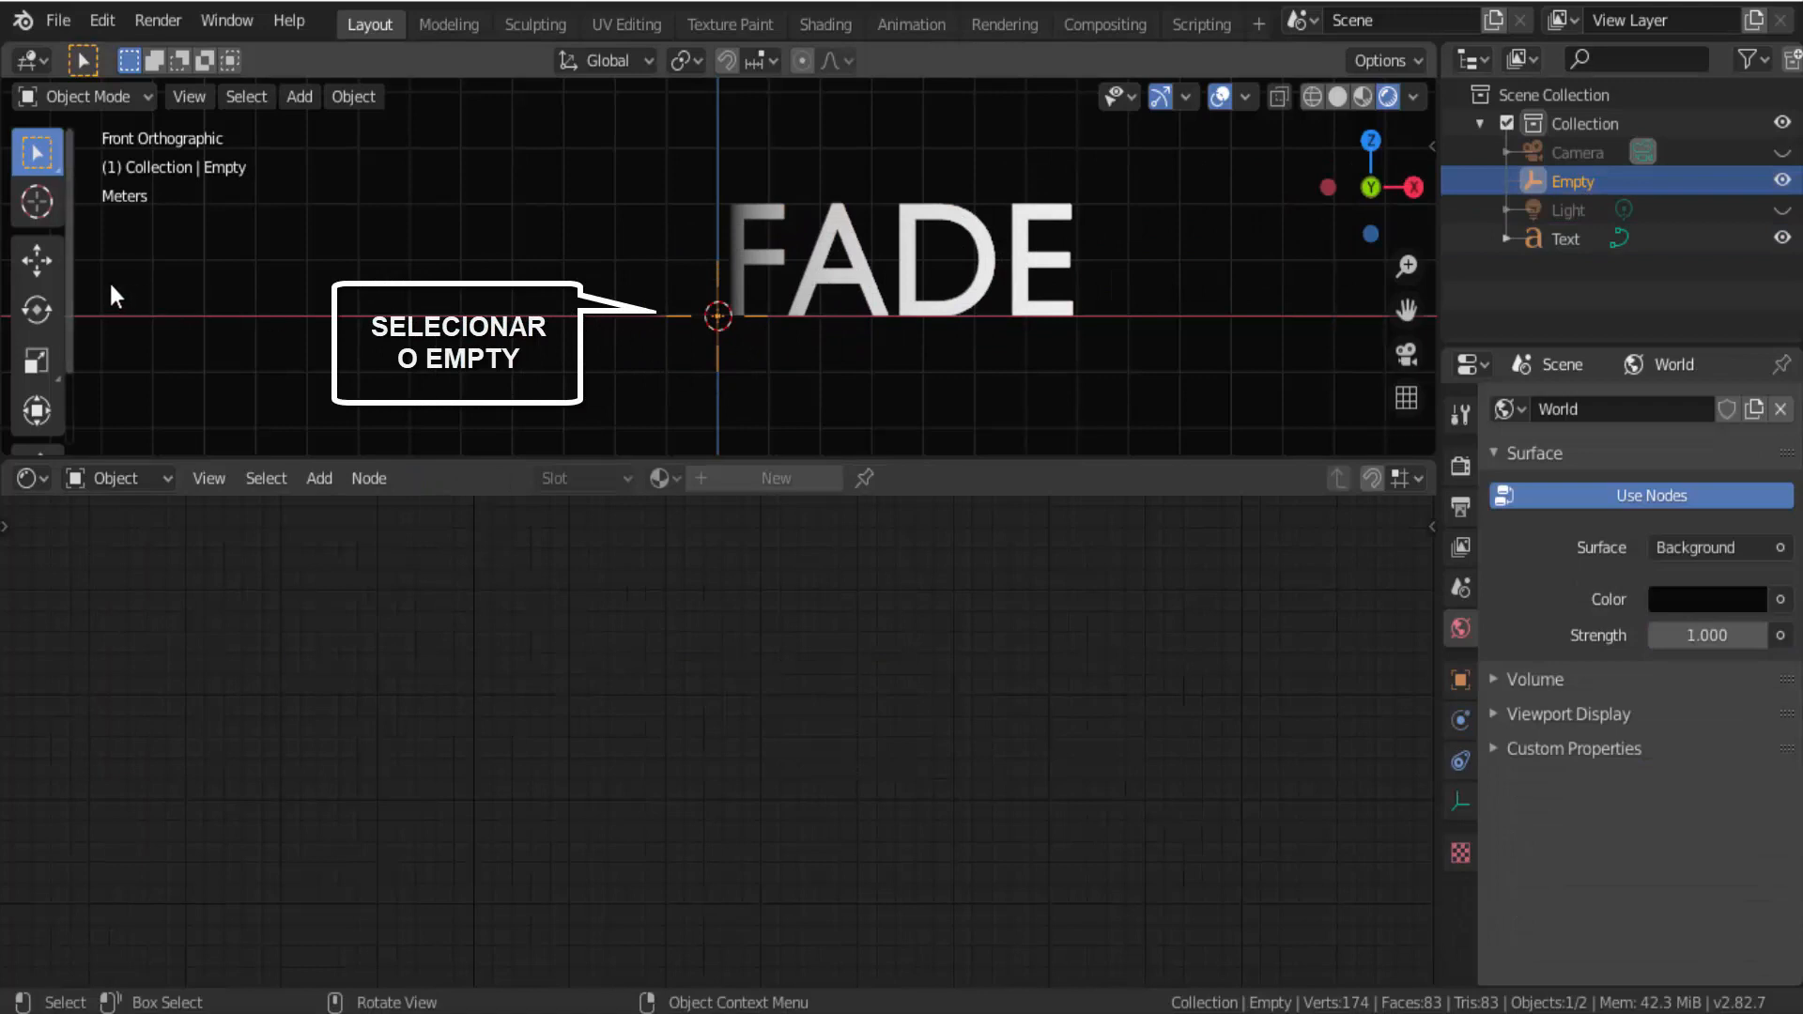
pyautogui.click(36, 261)
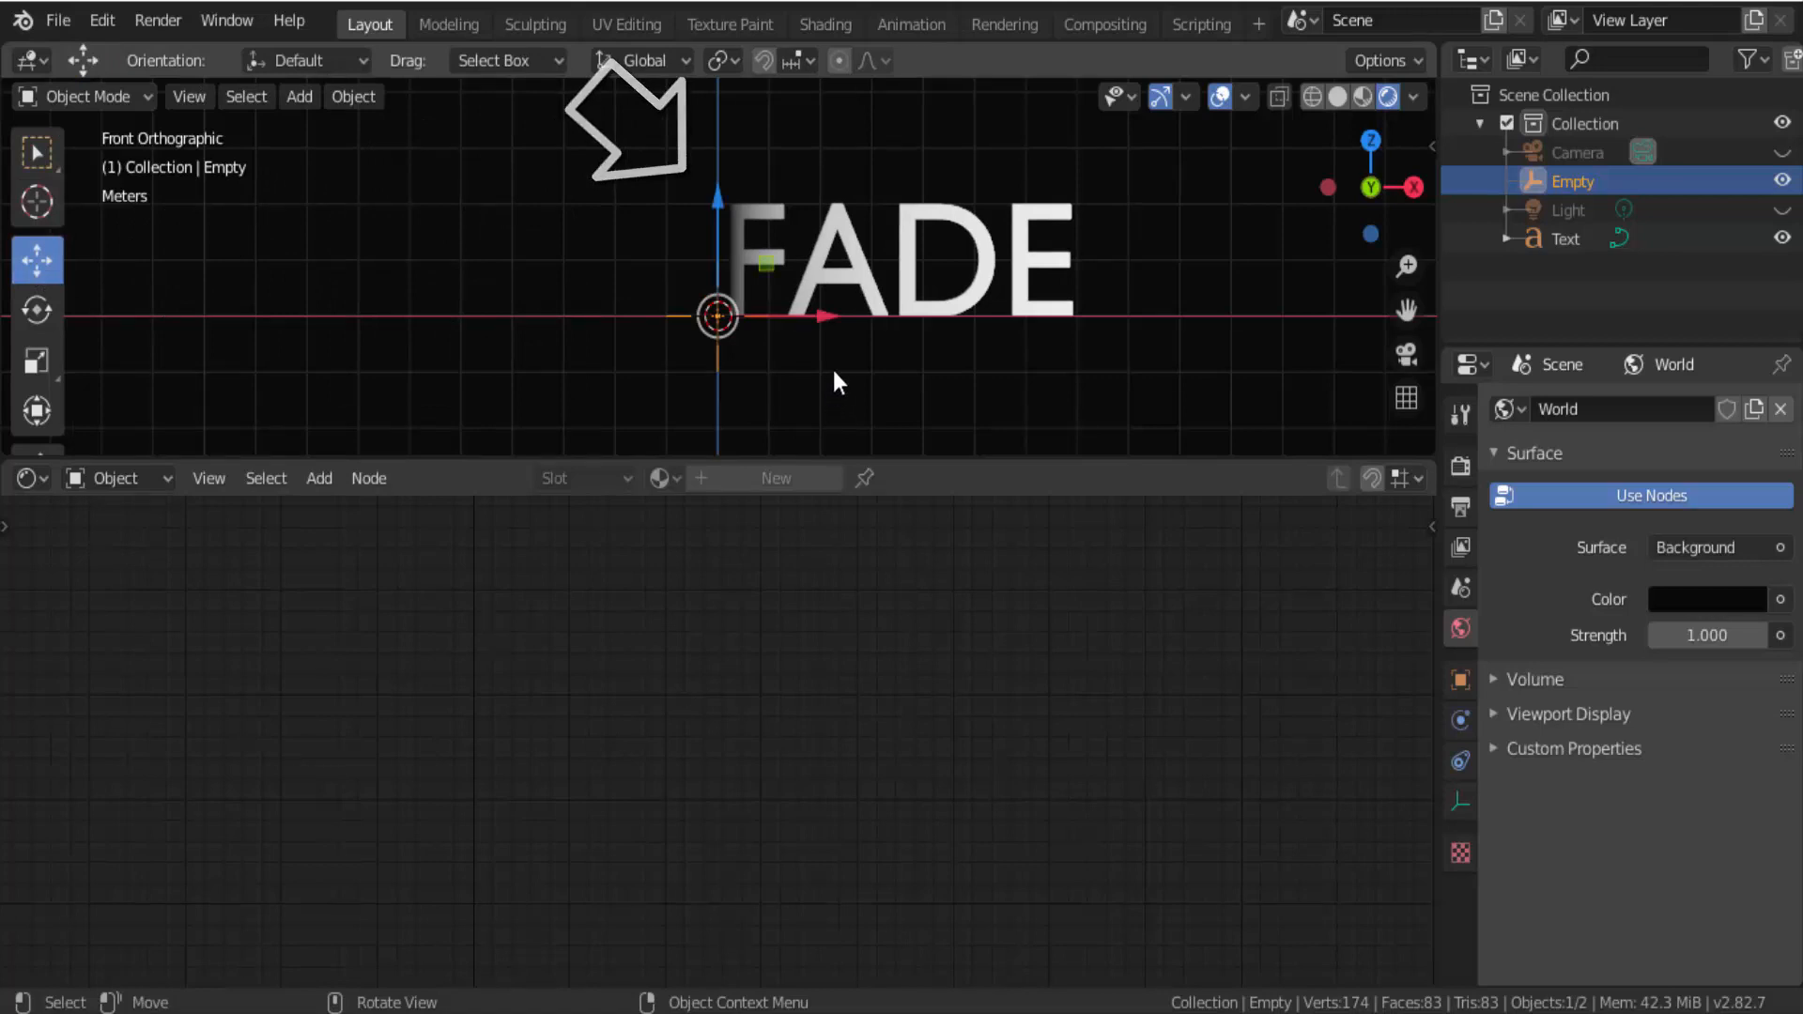
pyautogui.moveTo(826, 321)
pyautogui.mouseDown()
pyautogui.moveTo(1279, 338)
pyautogui.moveTo(829, 335)
pyautogui.mouseUp()
# Step: In the FADE text's material, link the Texture Coordinate's Object output to the Mapping Vector in place of Generated
pyautogui.click(862, 276)
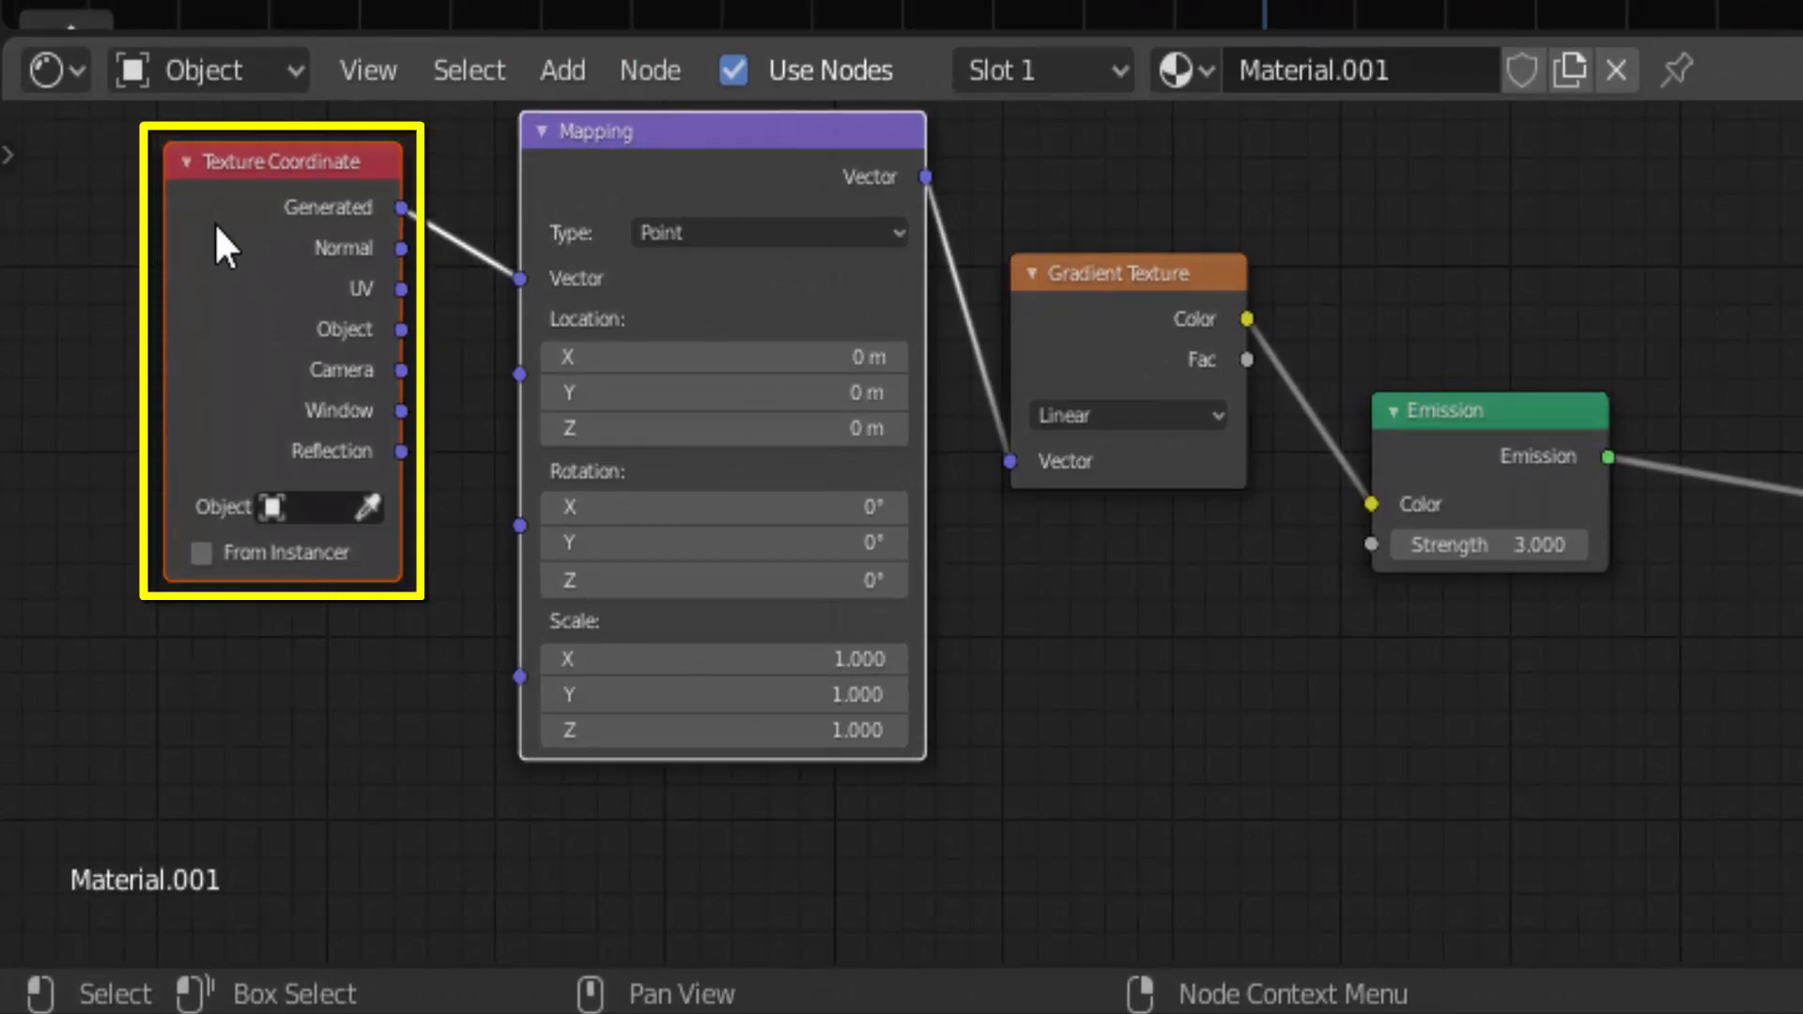
pyautogui.click(410, 340)
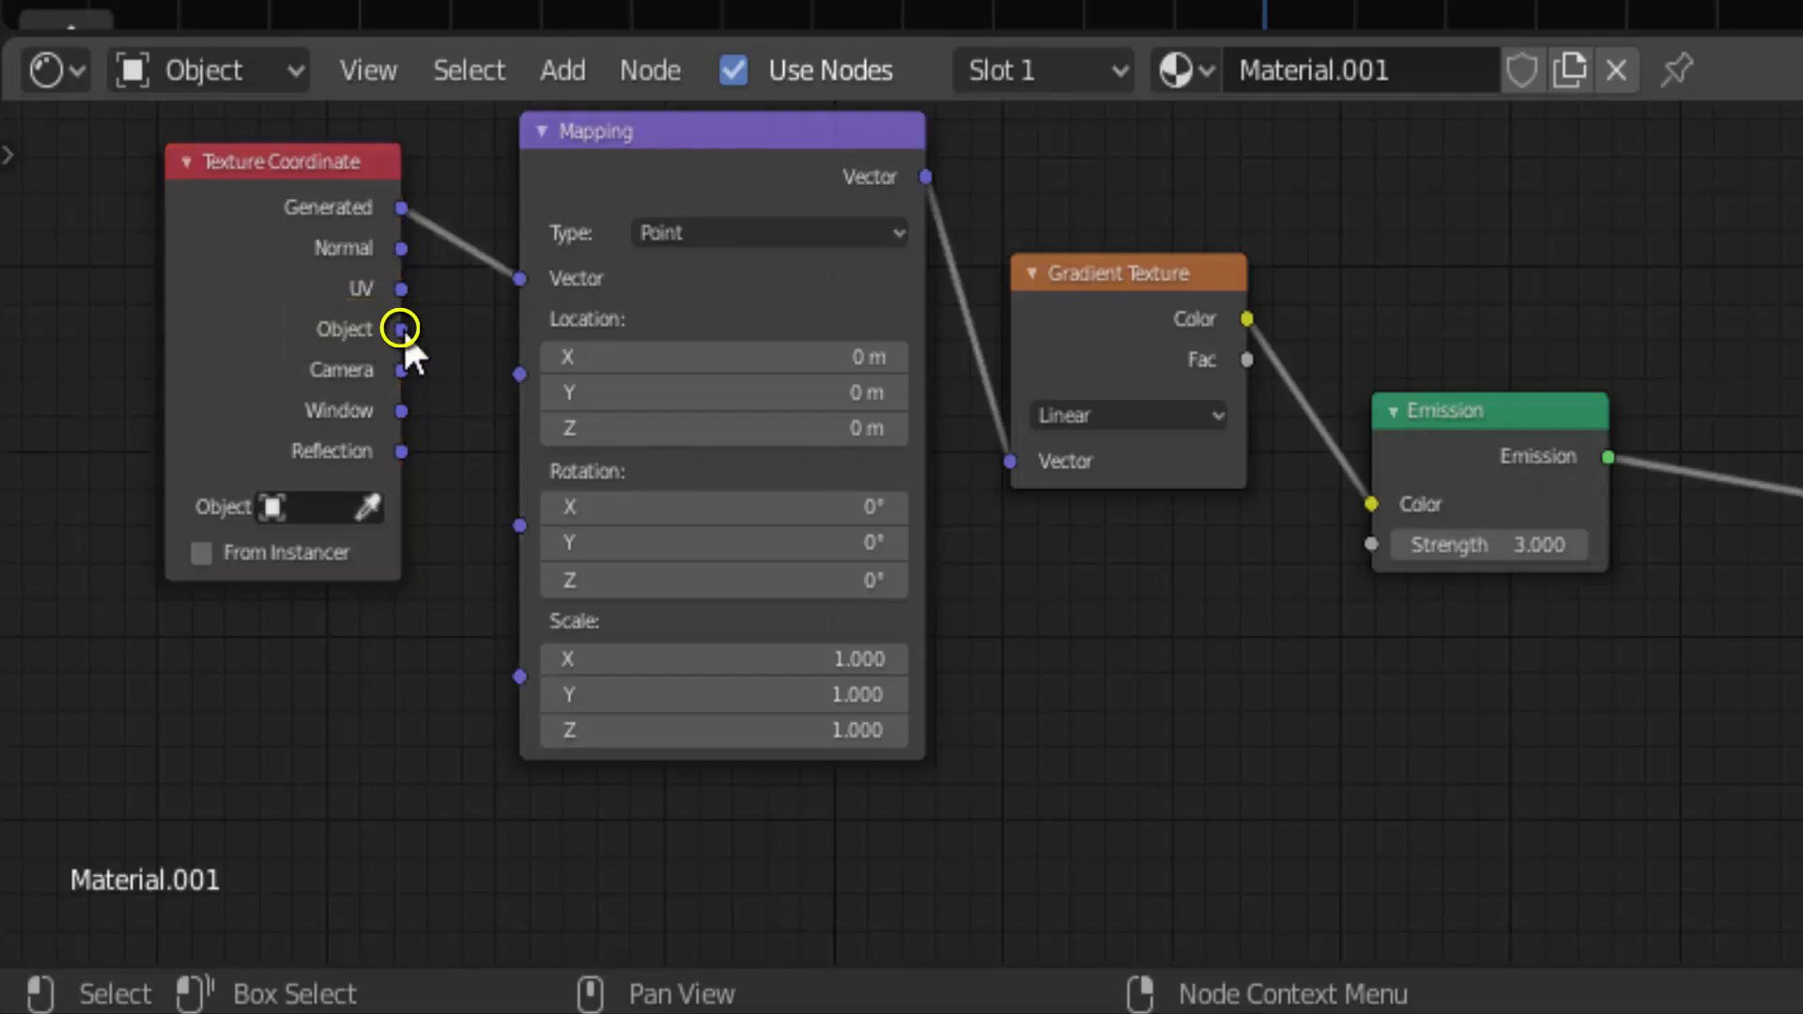
pyautogui.moveTo(416, 334); pyautogui.dragTo(507, 291)
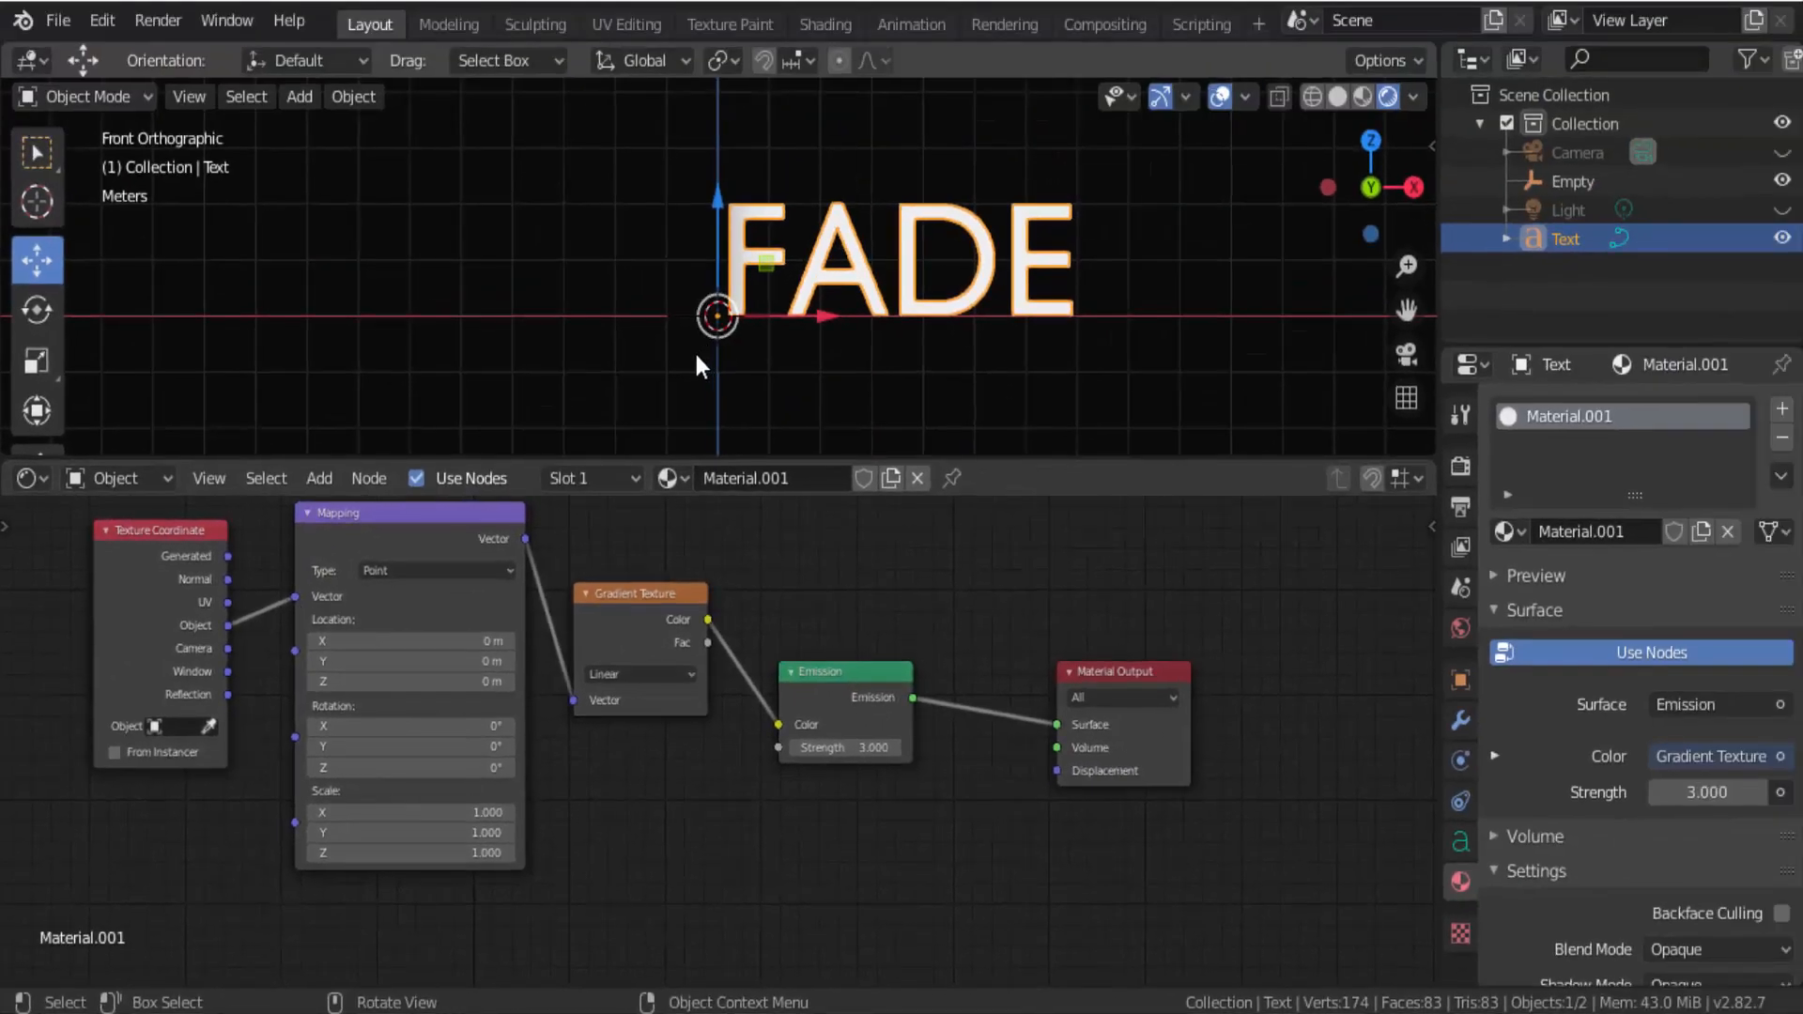
# Step: Test the Object coordinates by sliding the empty along X, then reselect the FADE text
pyautogui.click(1569, 180)
pyautogui.moveTo(824, 314)
pyautogui.mouseDown()
pyautogui.moveTo(1192, 301)
pyautogui.moveTo(825, 306)
pyautogui.mouseUp()
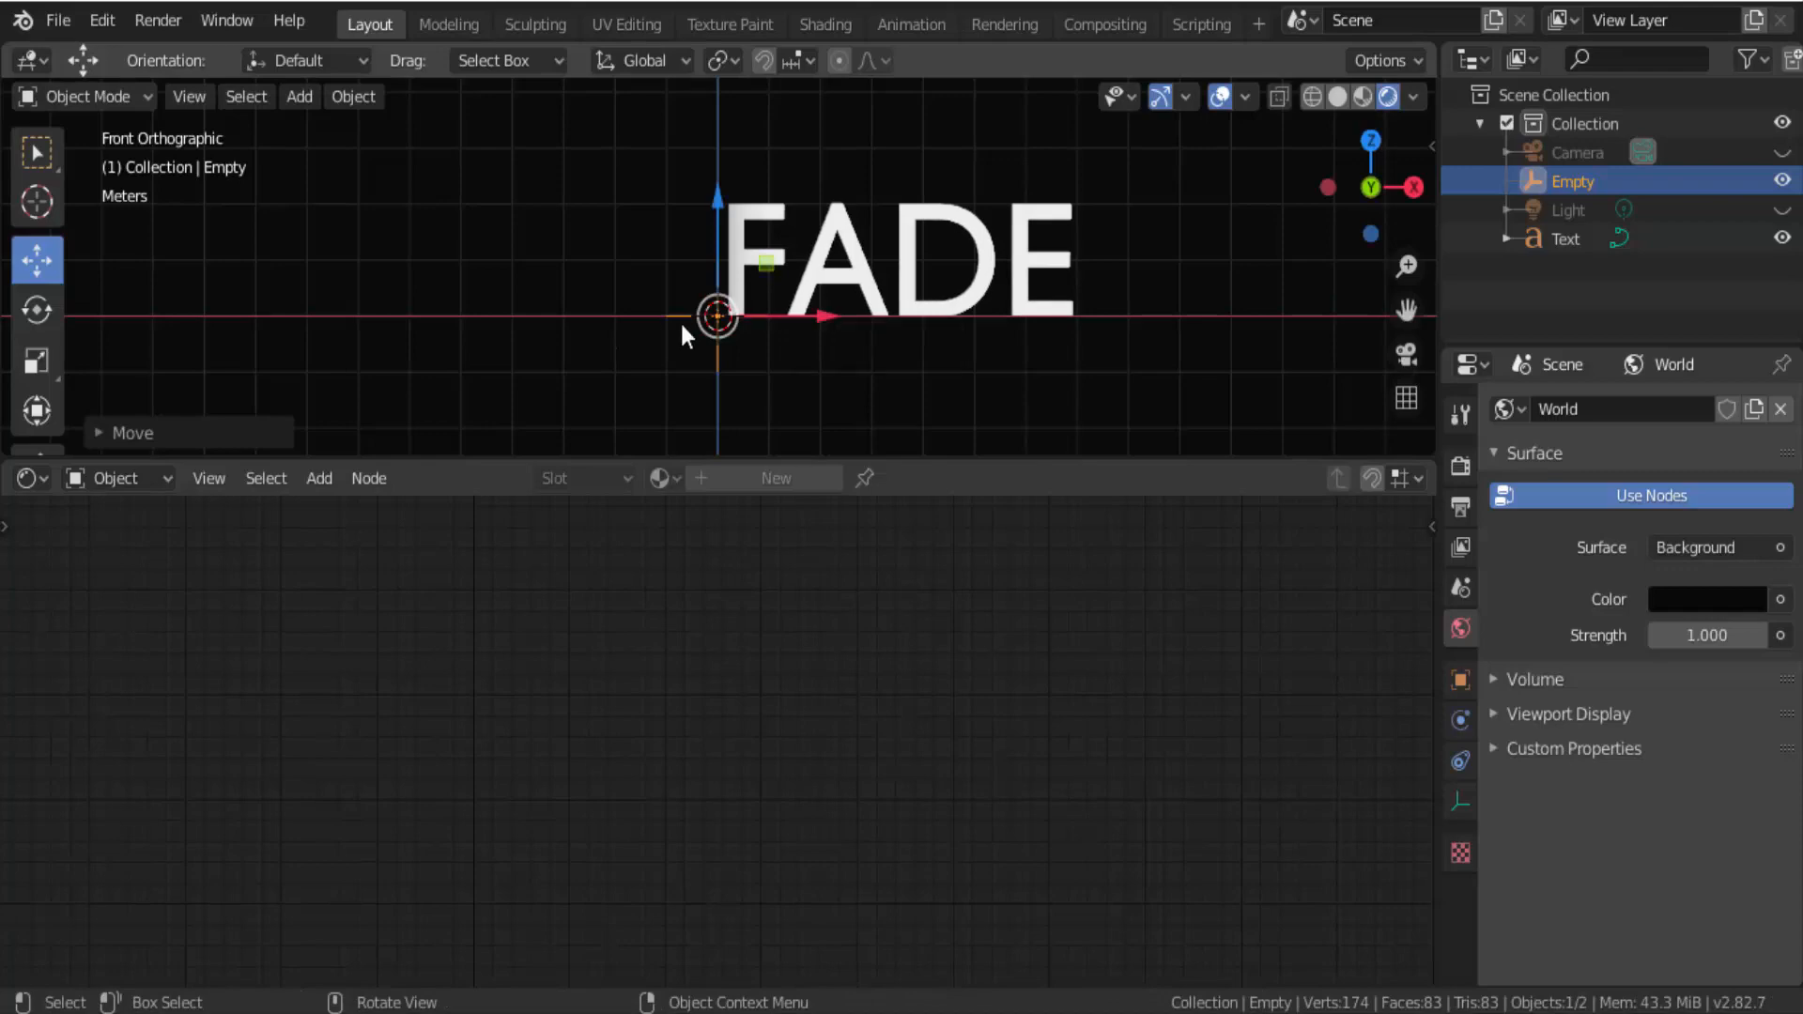
pyautogui.click(849, 271)
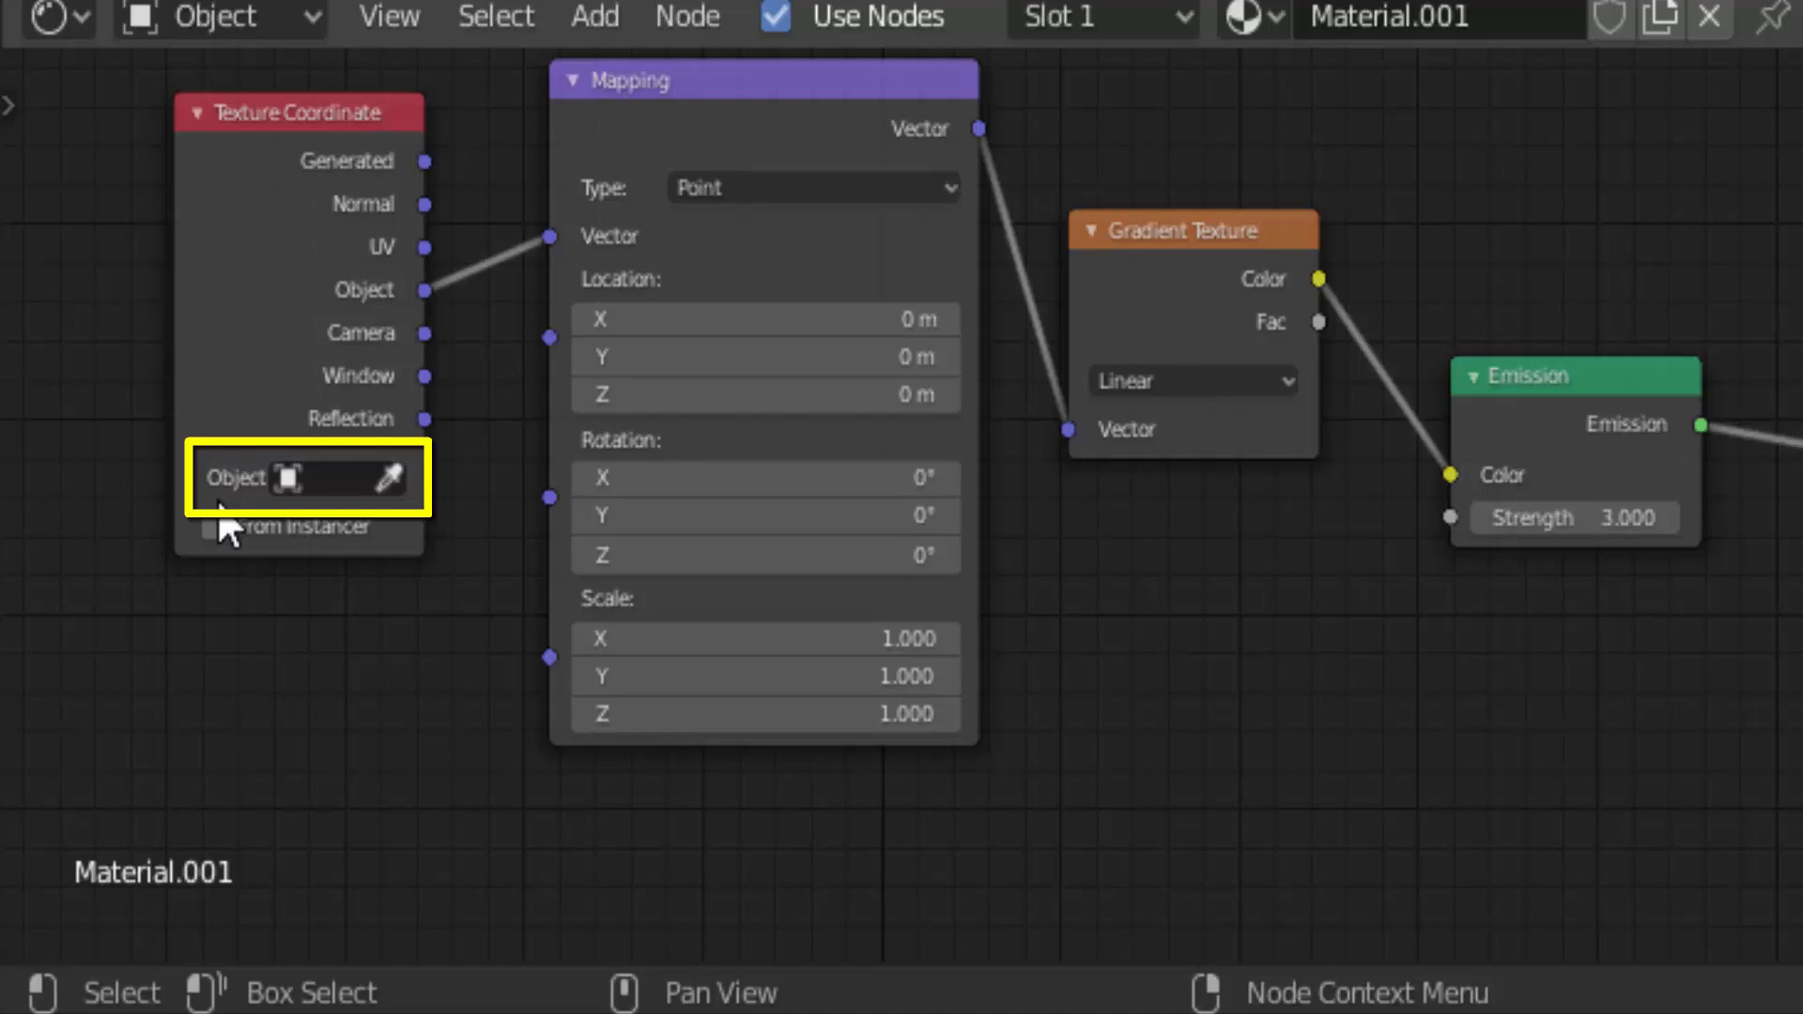
# Step: Set the Texture Coordinate node's Object to Empty by sampling the empty in the viewport
pyautogui.click(334, 478)
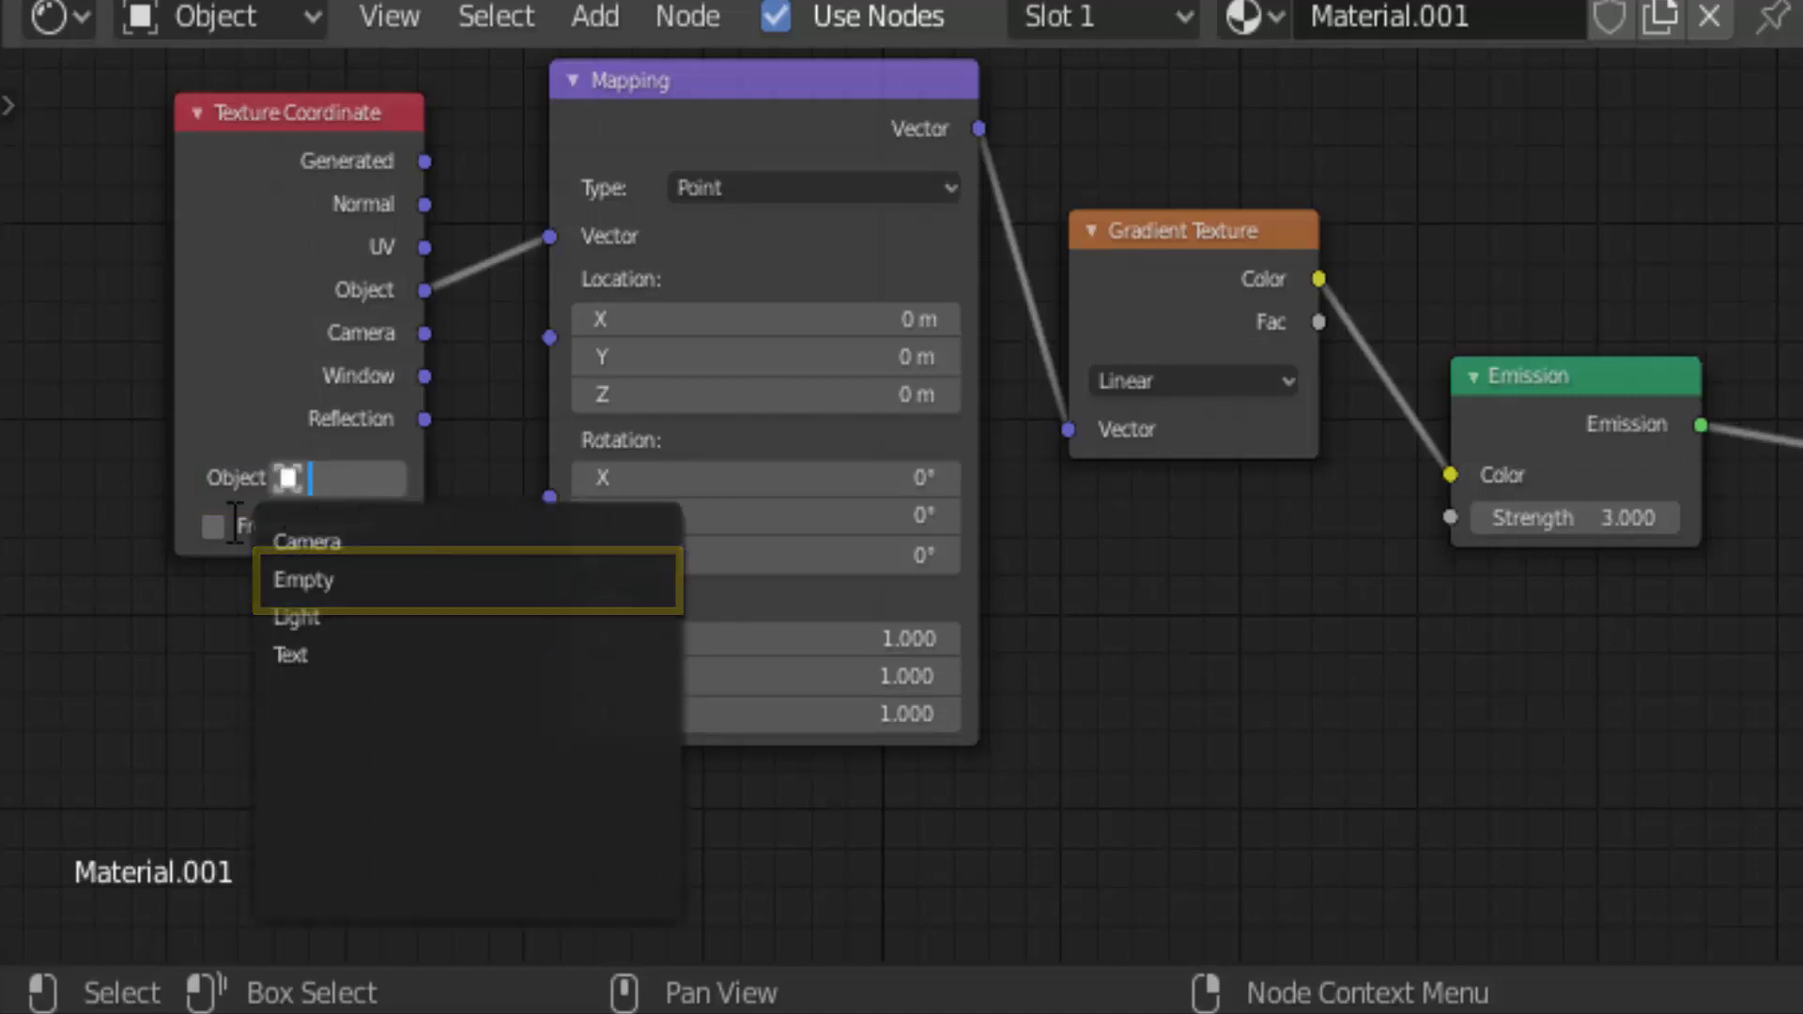
pyautogui.click(110, 532)
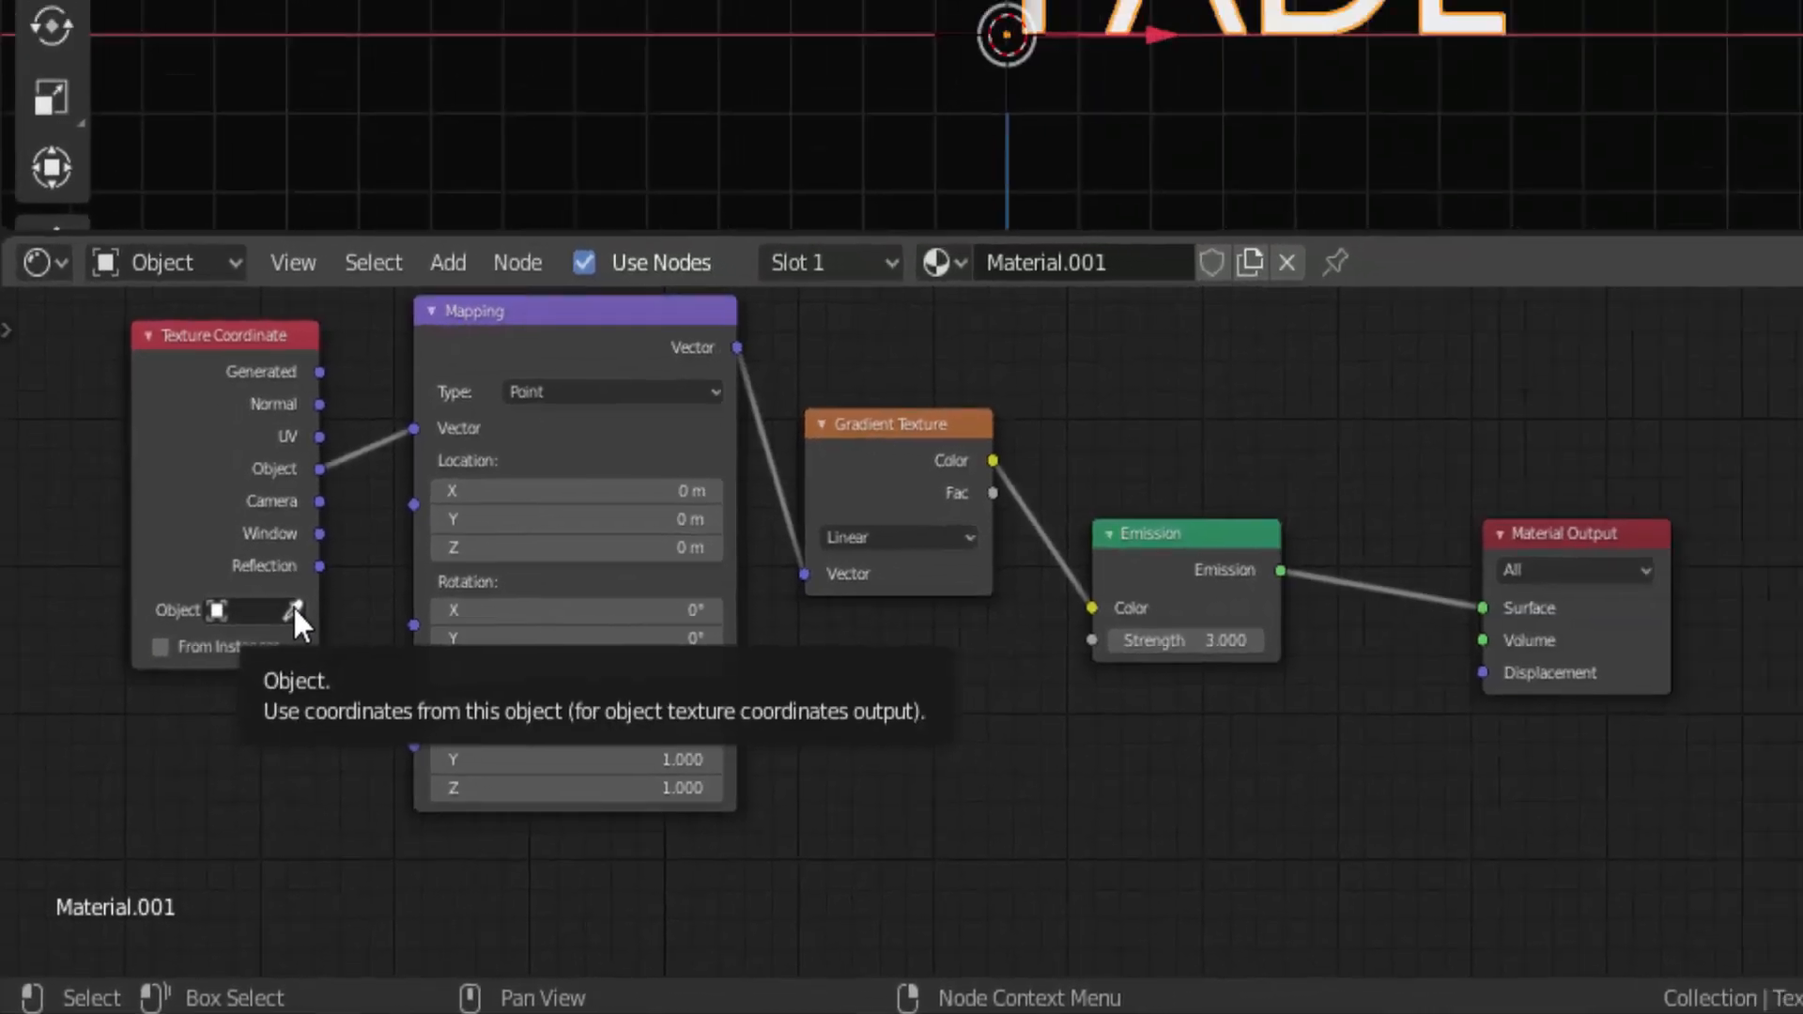
pyautogui.click(389, 479)
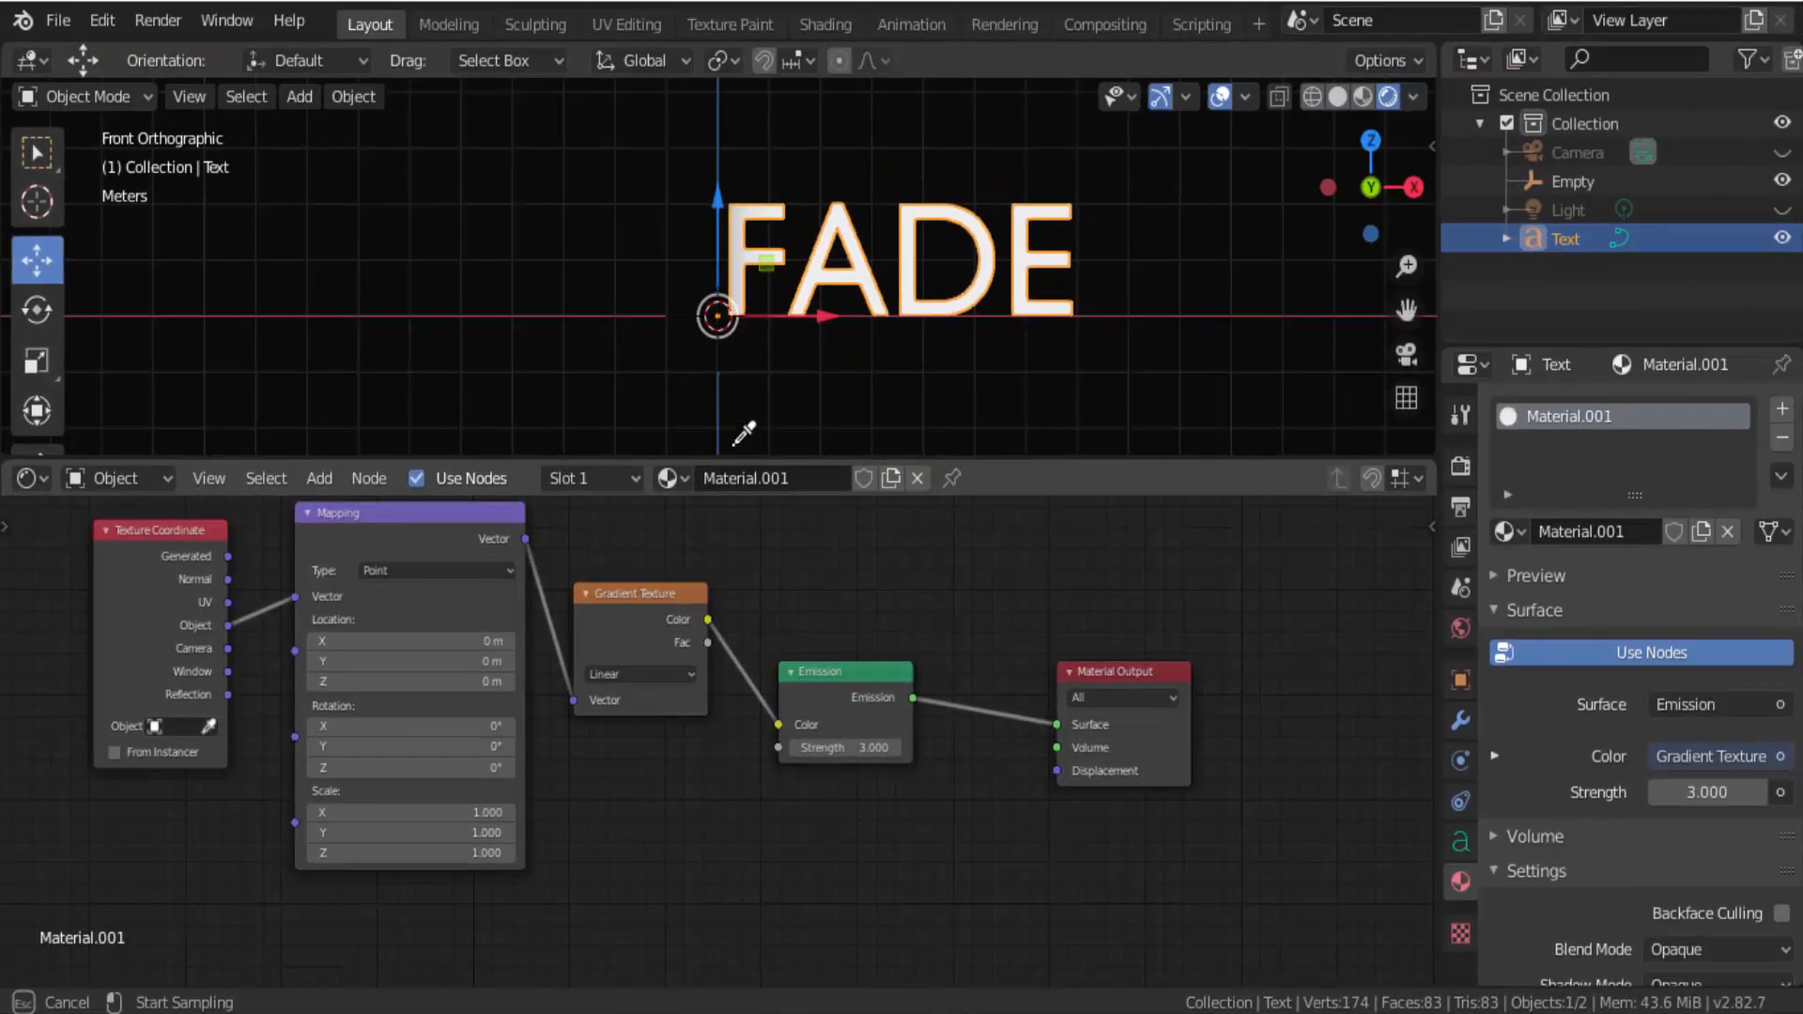
pyautogui.click(723, 348)
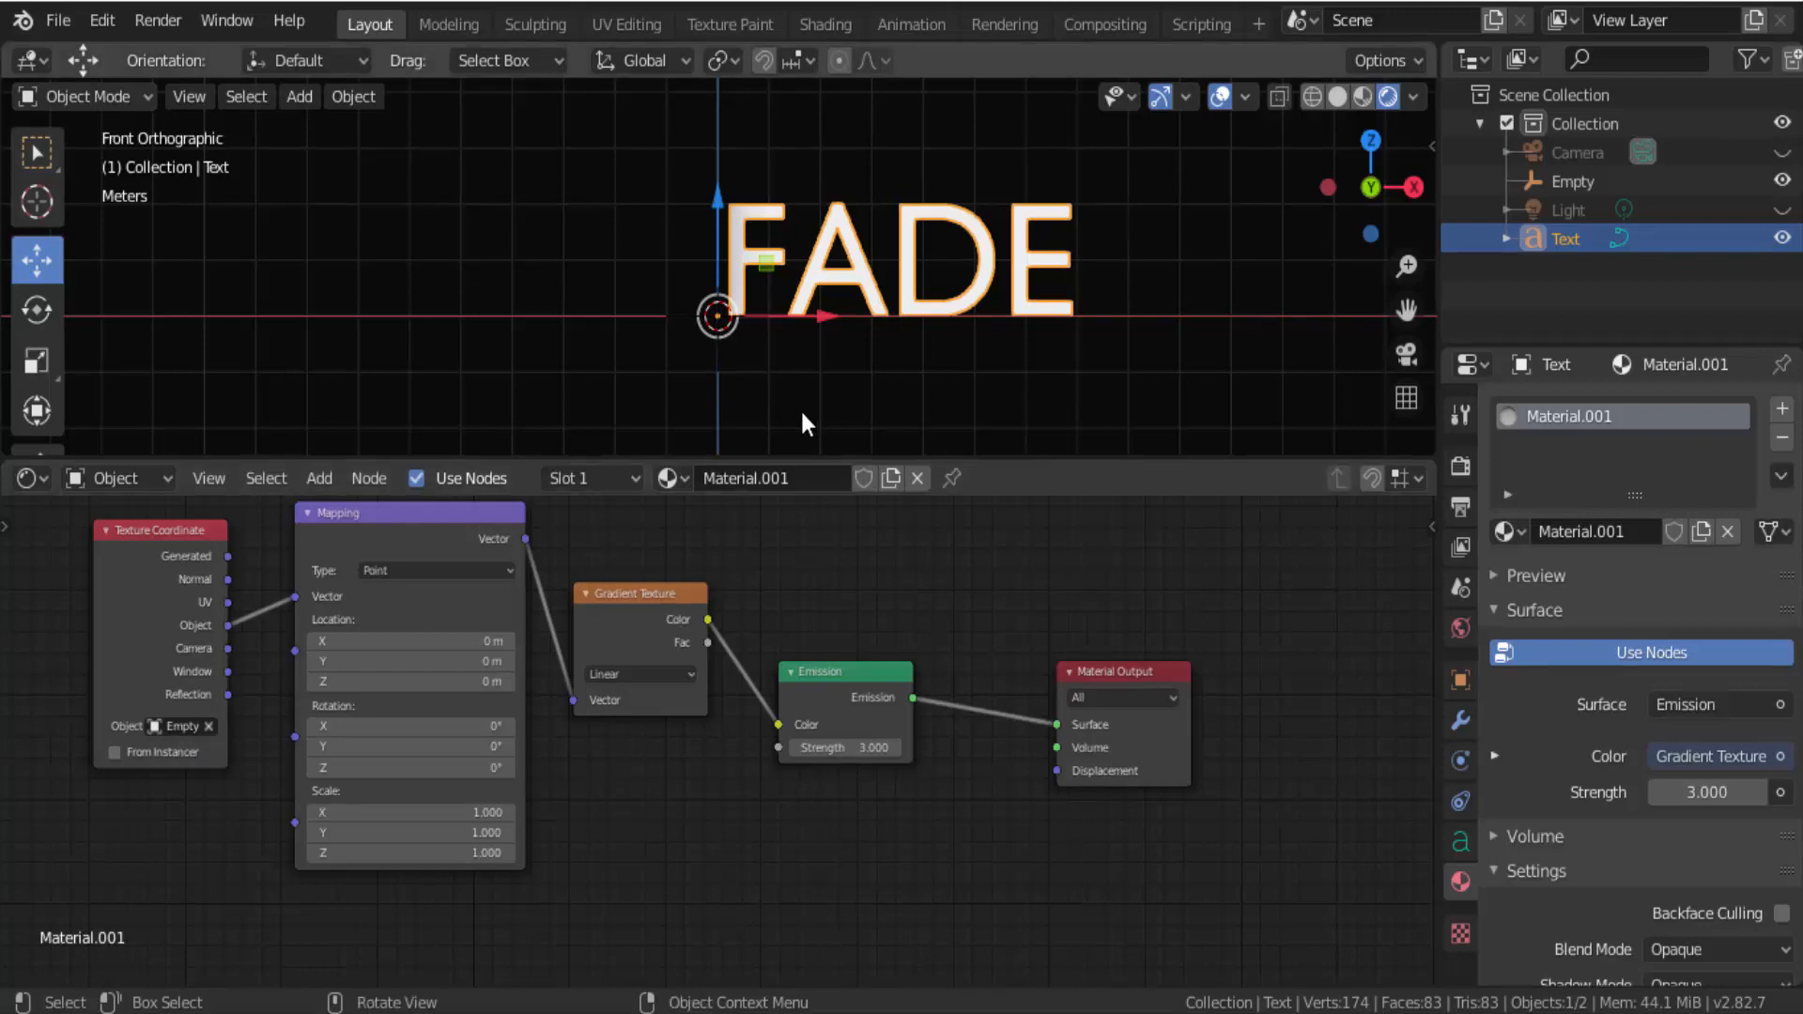
# Step: Move the empty along X across the FADE text to check the fade, returning it near the start of the text
pyautogui.click(1564, 183)
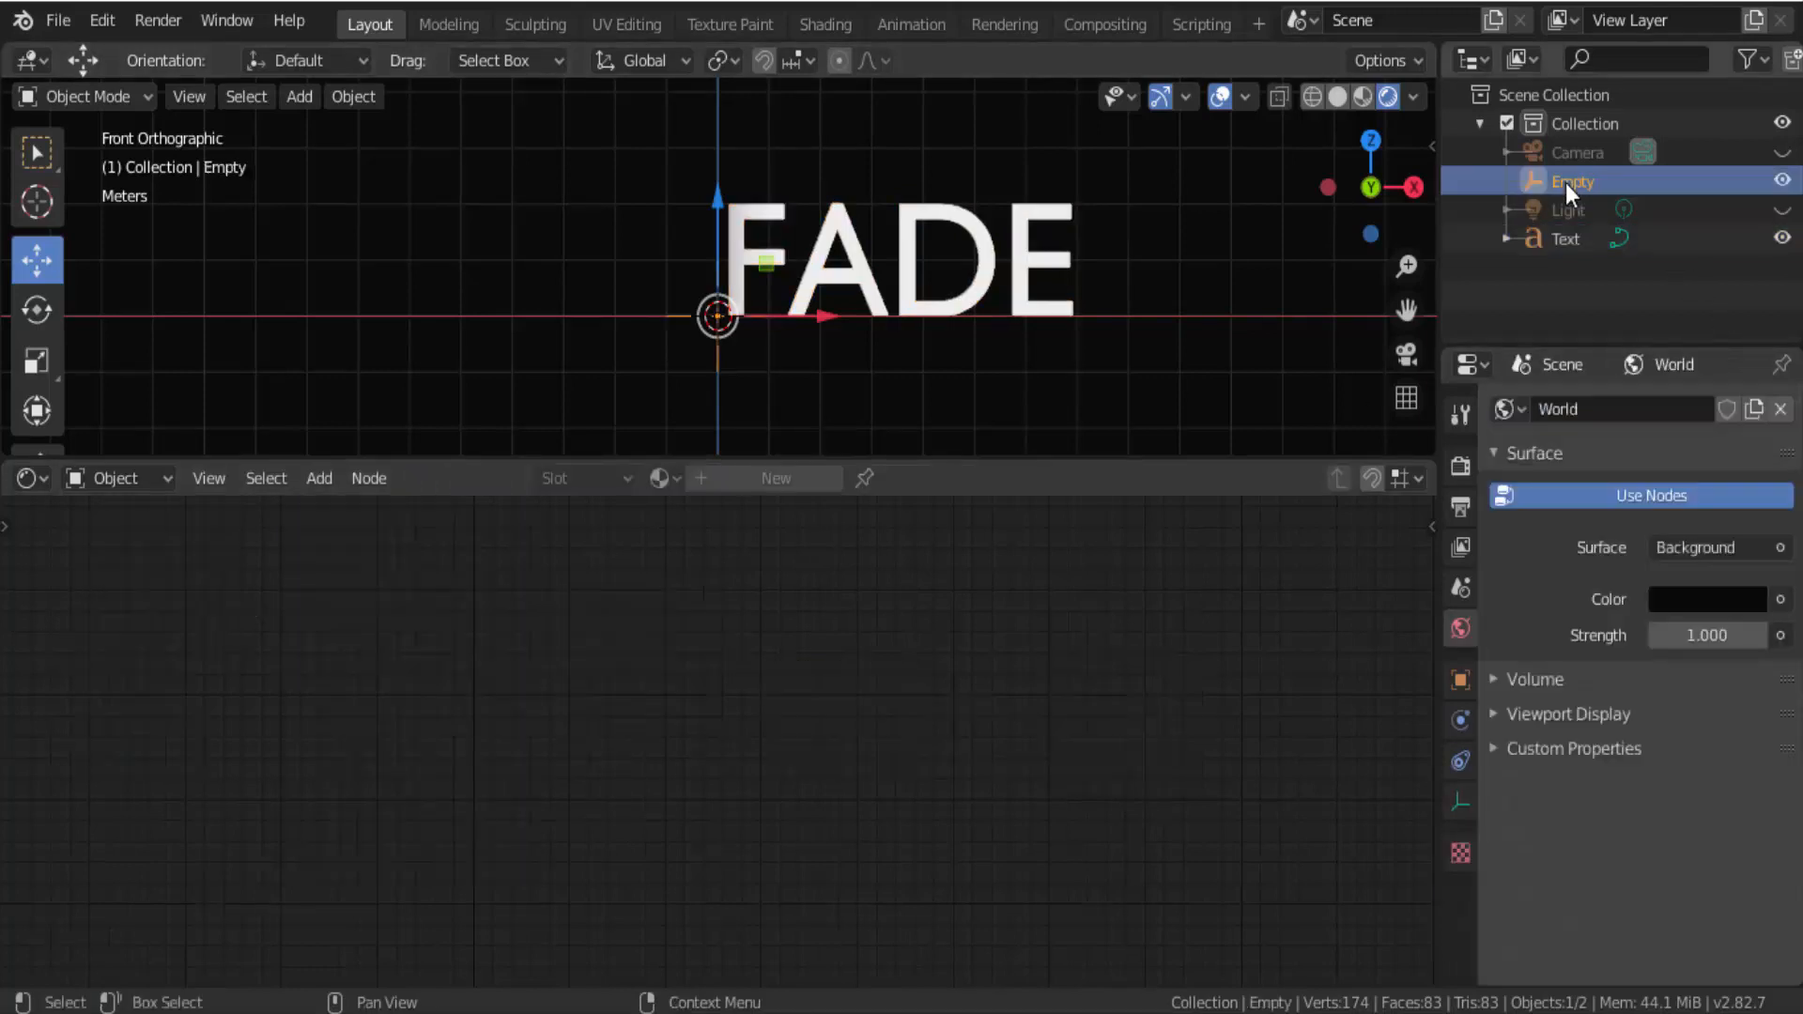
pyautogui.moveTo(825, 319); pyautogui.dragTo(831, 281)
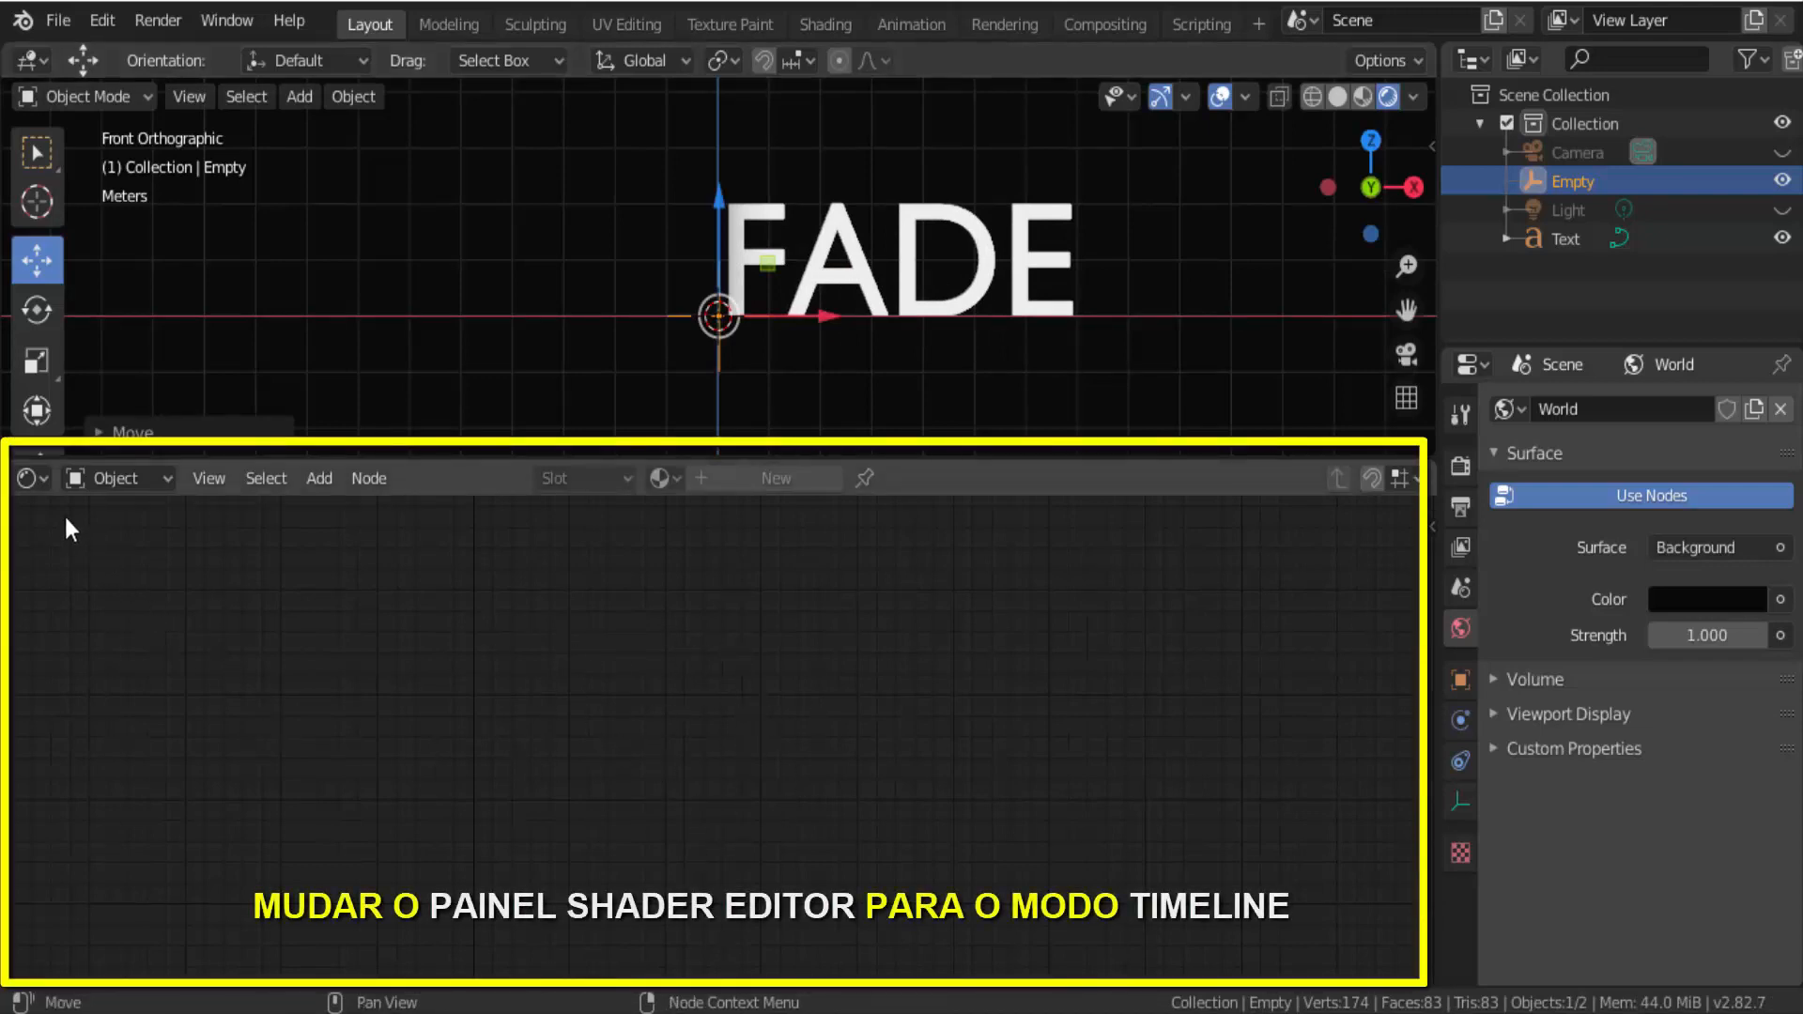
# Step: Turn the Shader Editor area back into a Timeline and shrink it to enlarge the 3D viewport
pyautogui.click(28, 478)
pyautogui.click(331, 618)
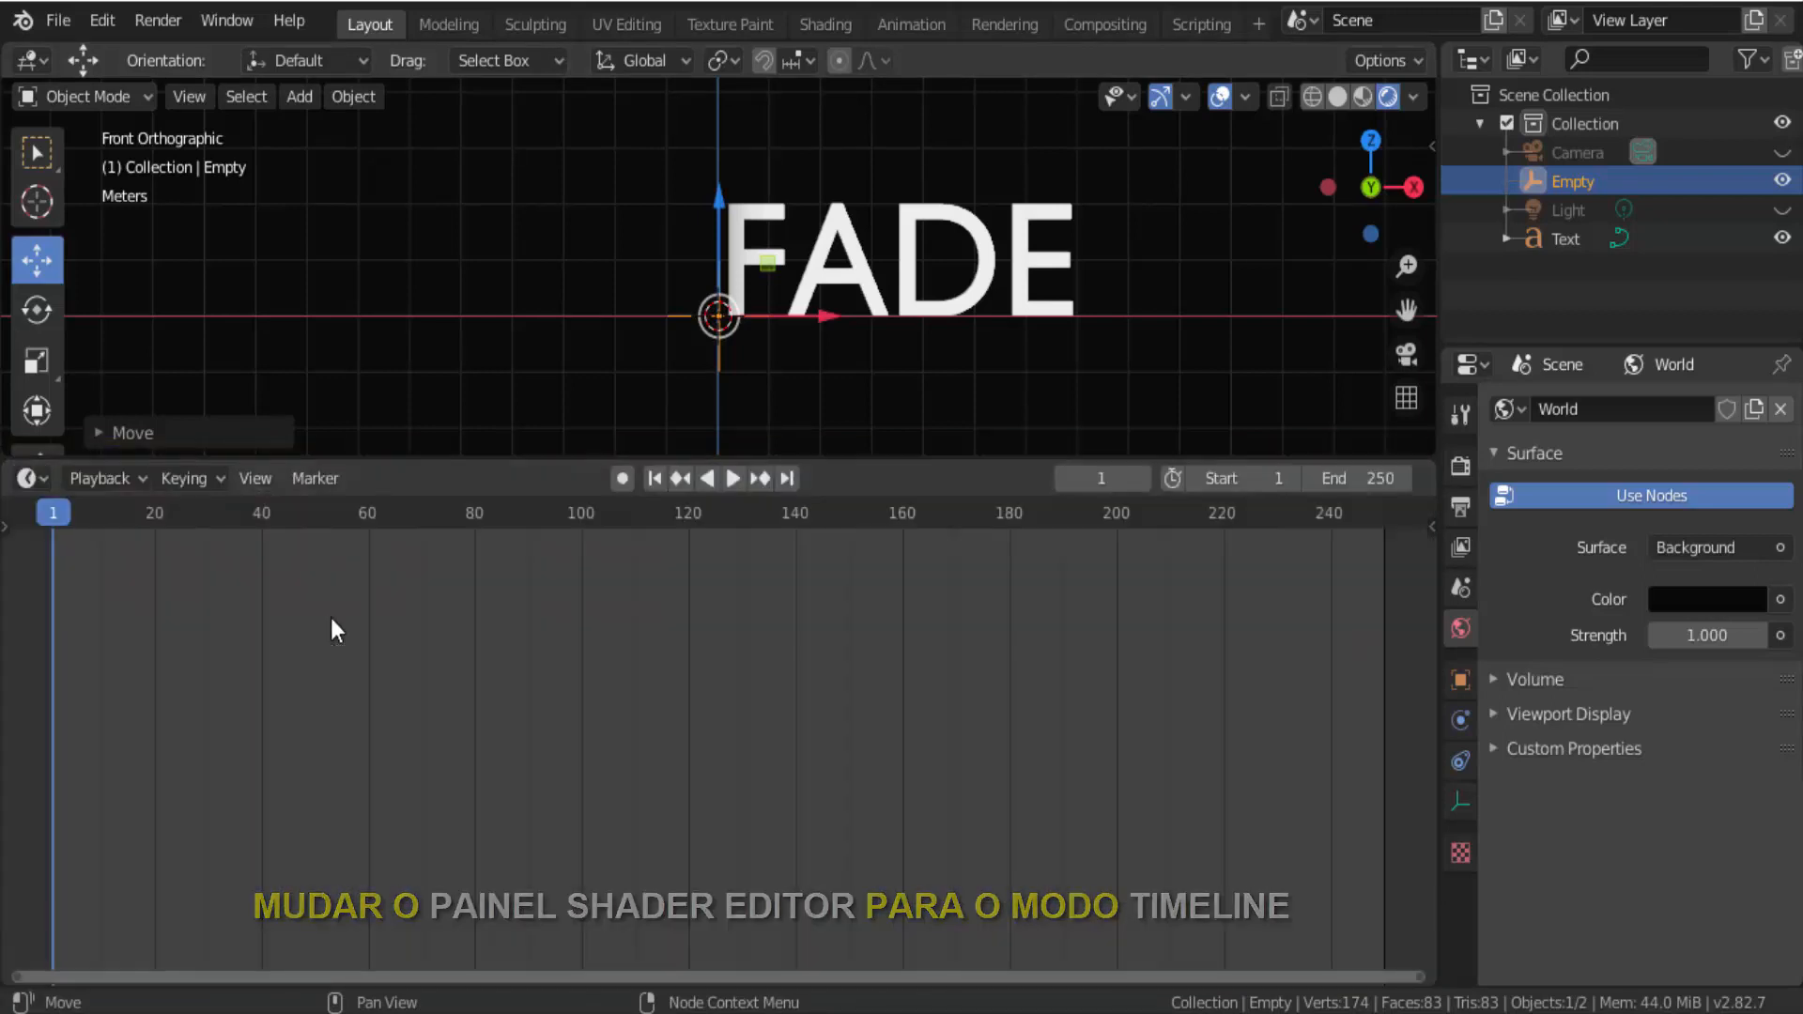
pyautogui.moveTo(1016, 458); pyautogui.dragTo(991, 790)
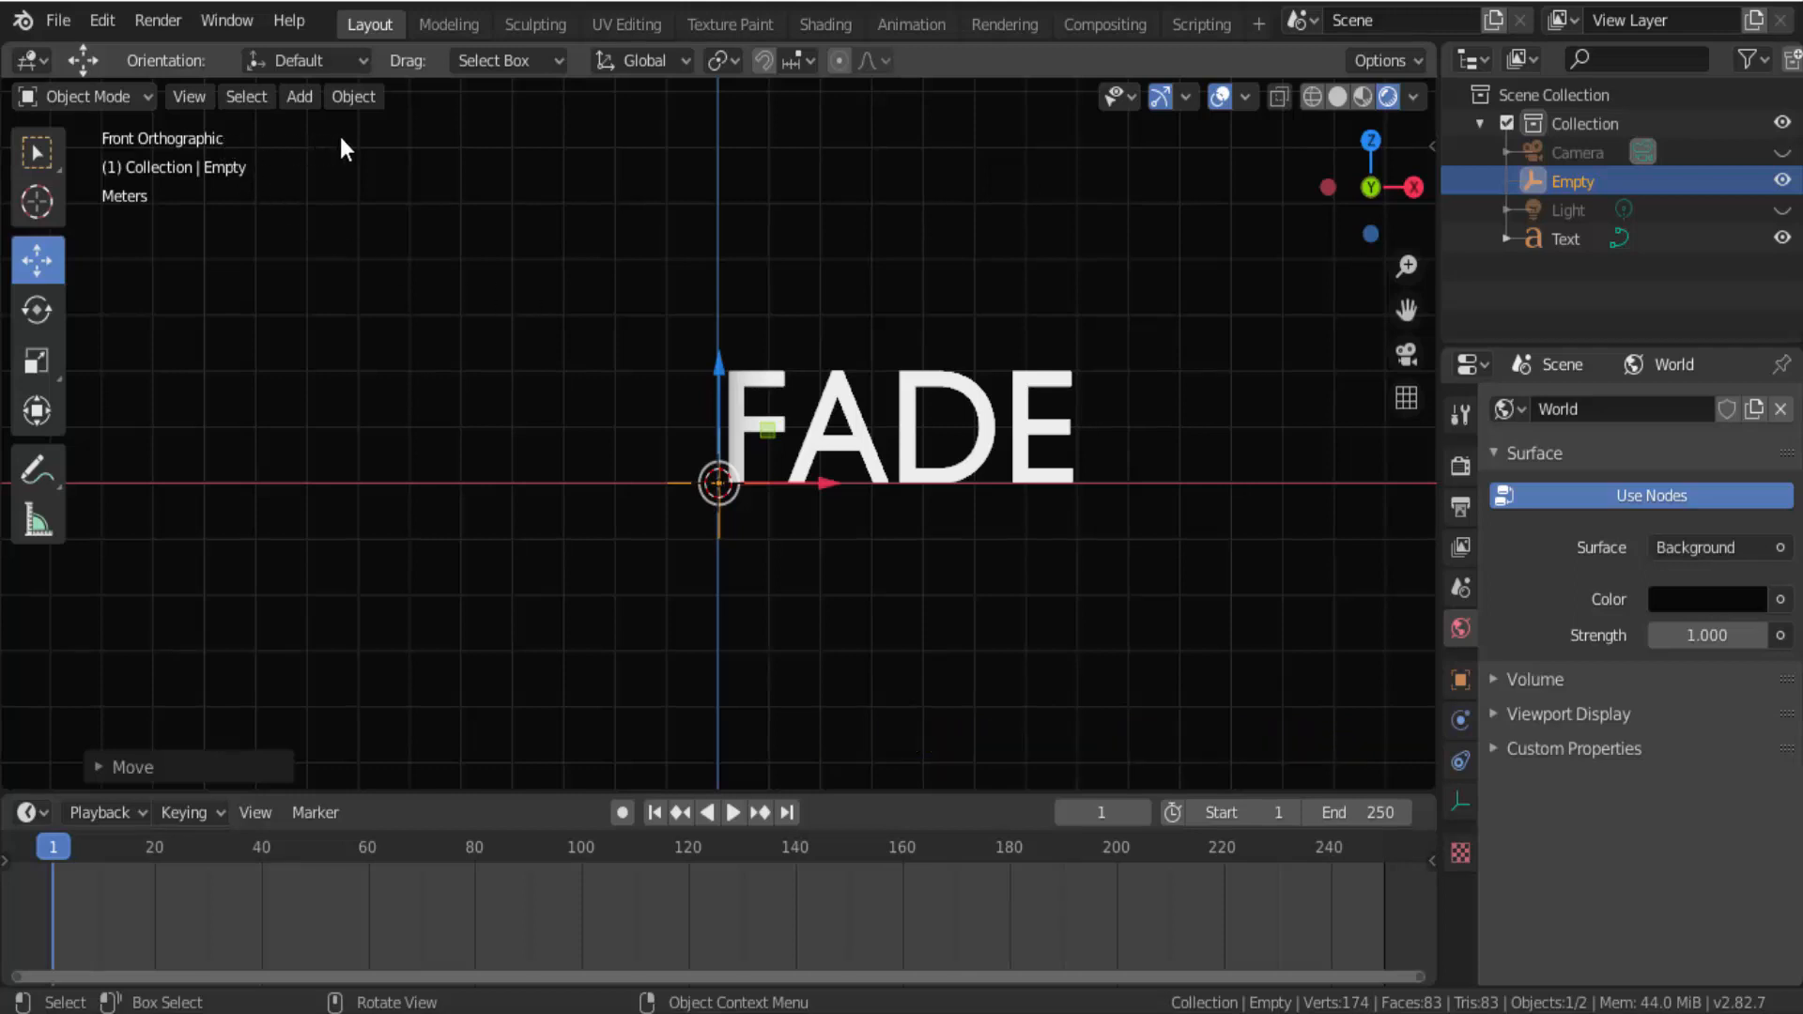
# Step: Align the active camera to the current front view of the FADE text
pyautogui.click(192, 98)
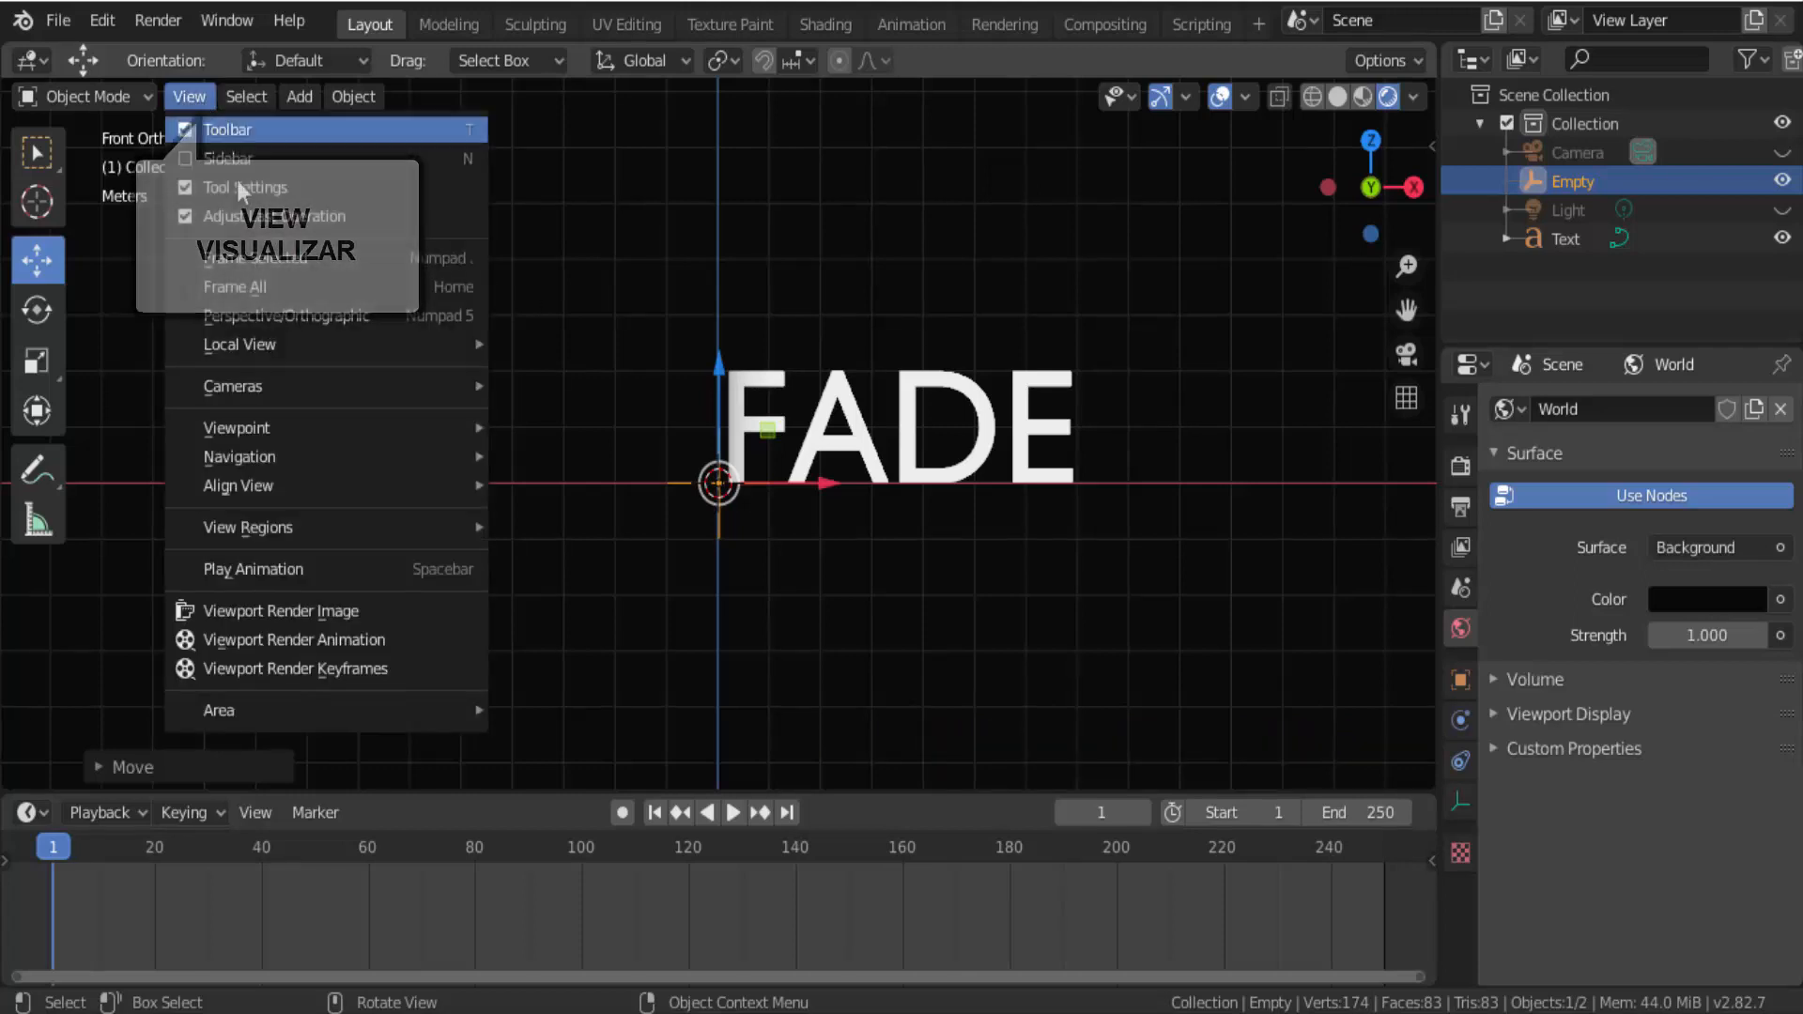
pyautogui.moveTo(279, 489)
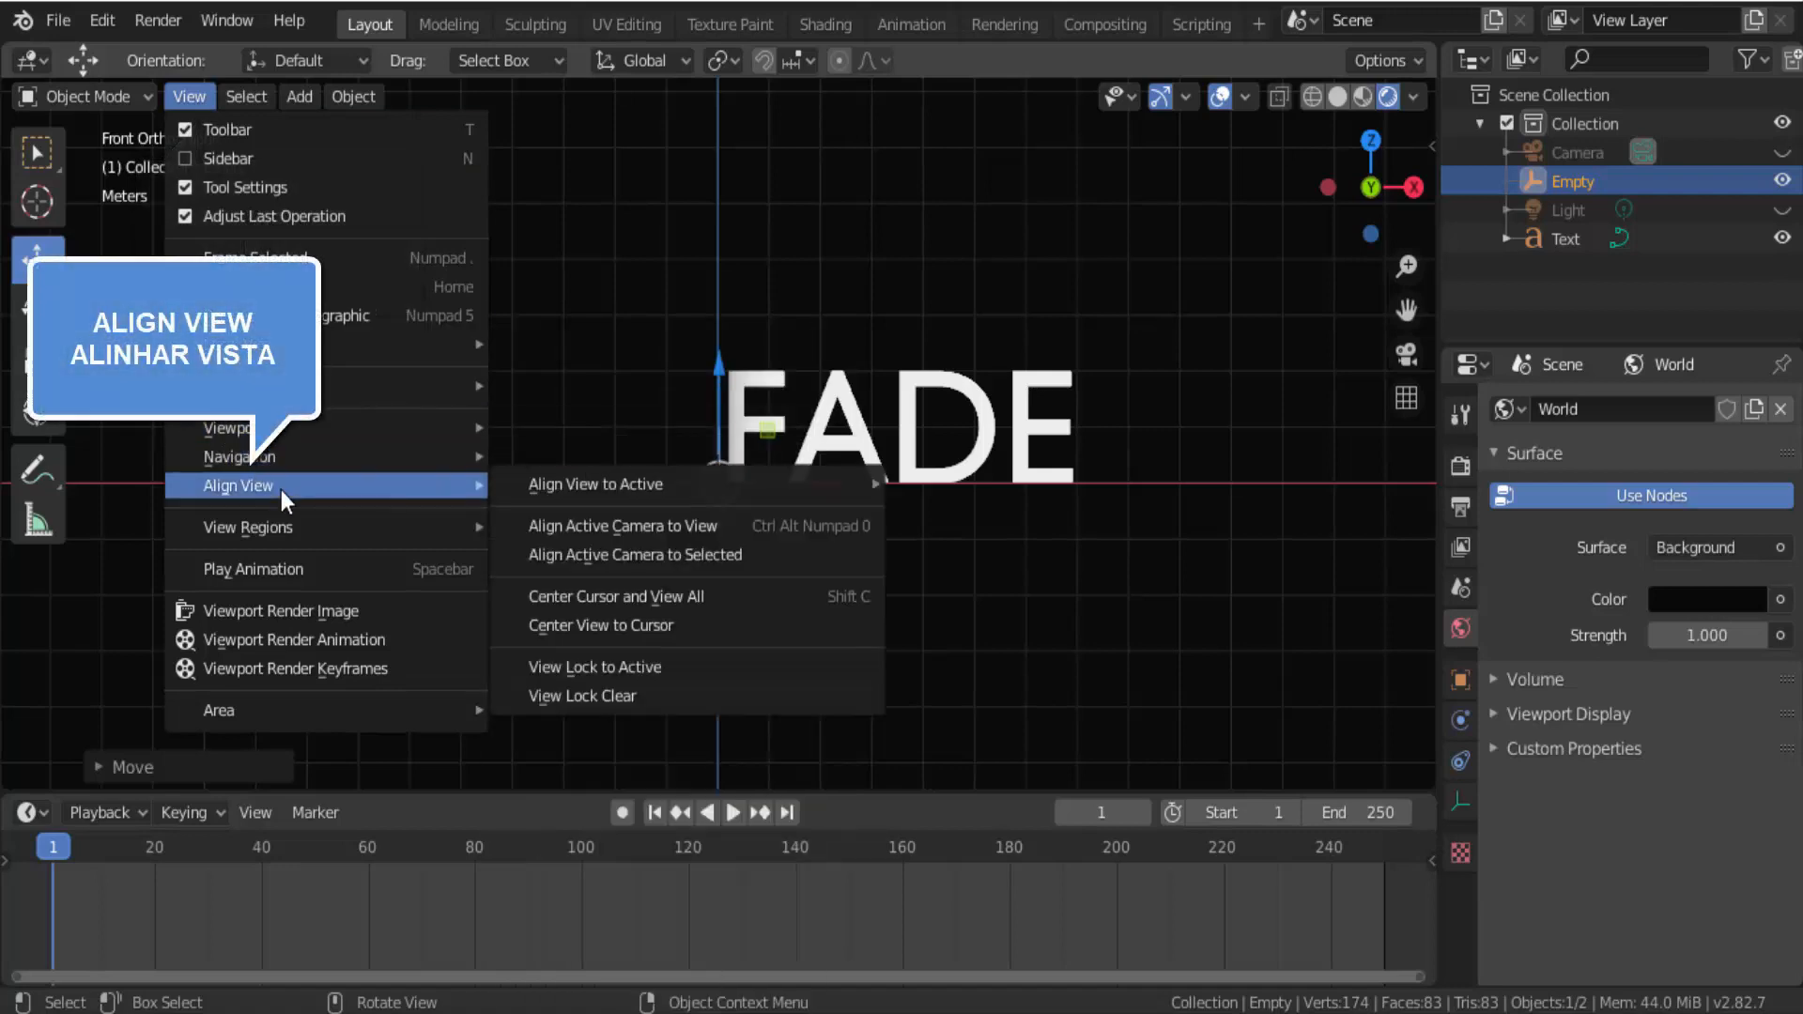
pyautogui.click(646, 532)
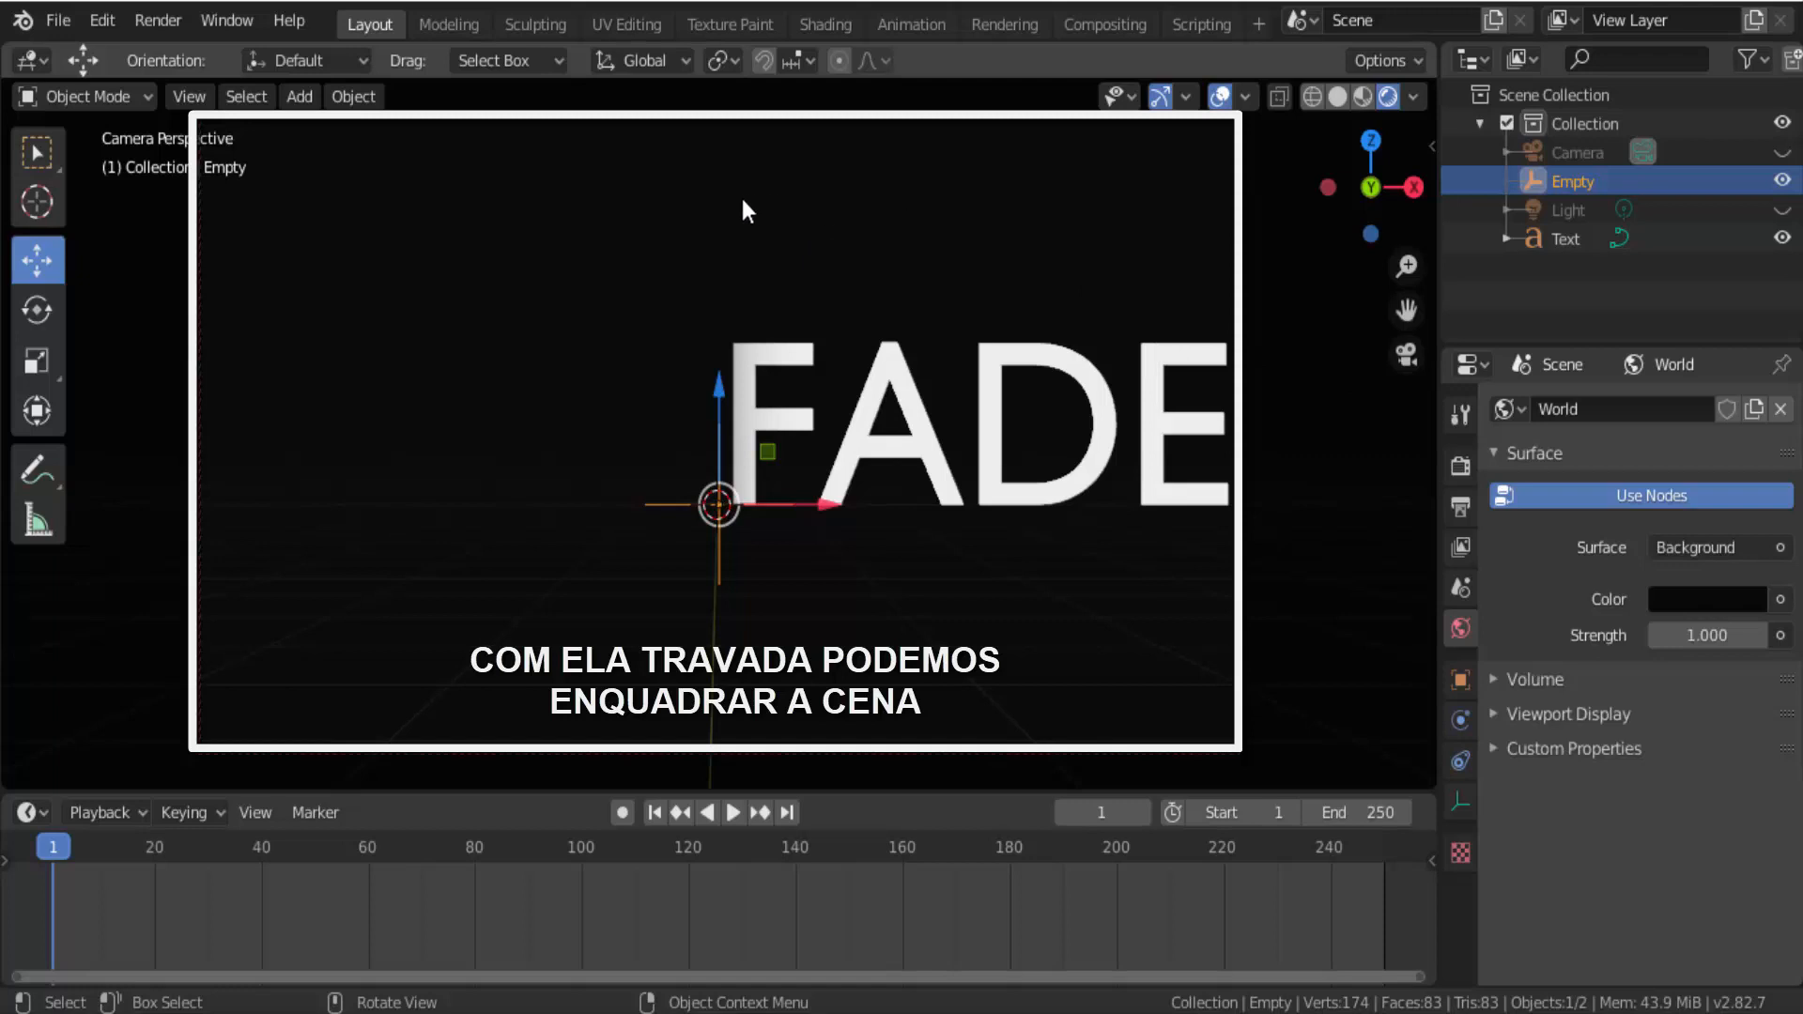
# Step: Reframe the locked camera so the whole FADE text sits centred in its view, and render a still image to check the framing
pyautogui.moveTo(1405, 310)
pyautogui.mouseDown()
pyautogui.moveTo(1272, 345)
pyautogui.moveTo(1150, 362)
pyautogui.moveTo(1127, 347)
pyautogui.mouseUp()
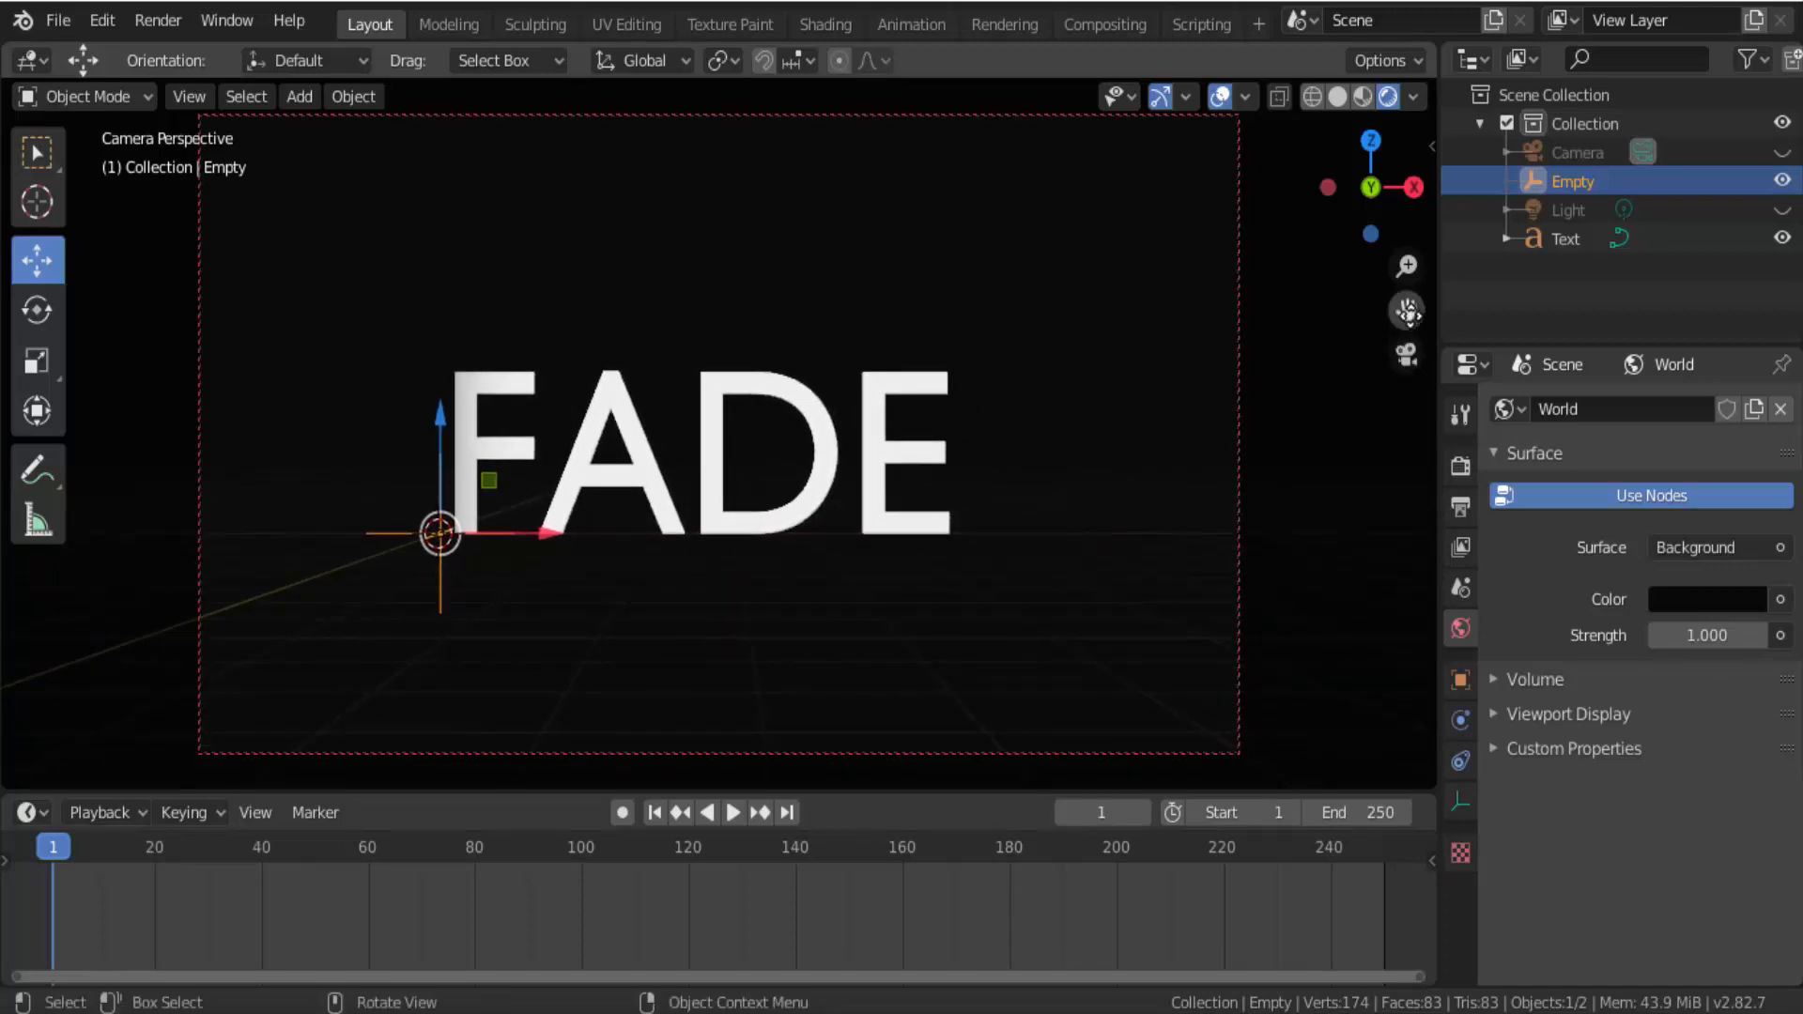
pyautogui.moveTo(1405, 310); pyautogui.dragTo(1409, 293)
pyautogui.click(152, 22)
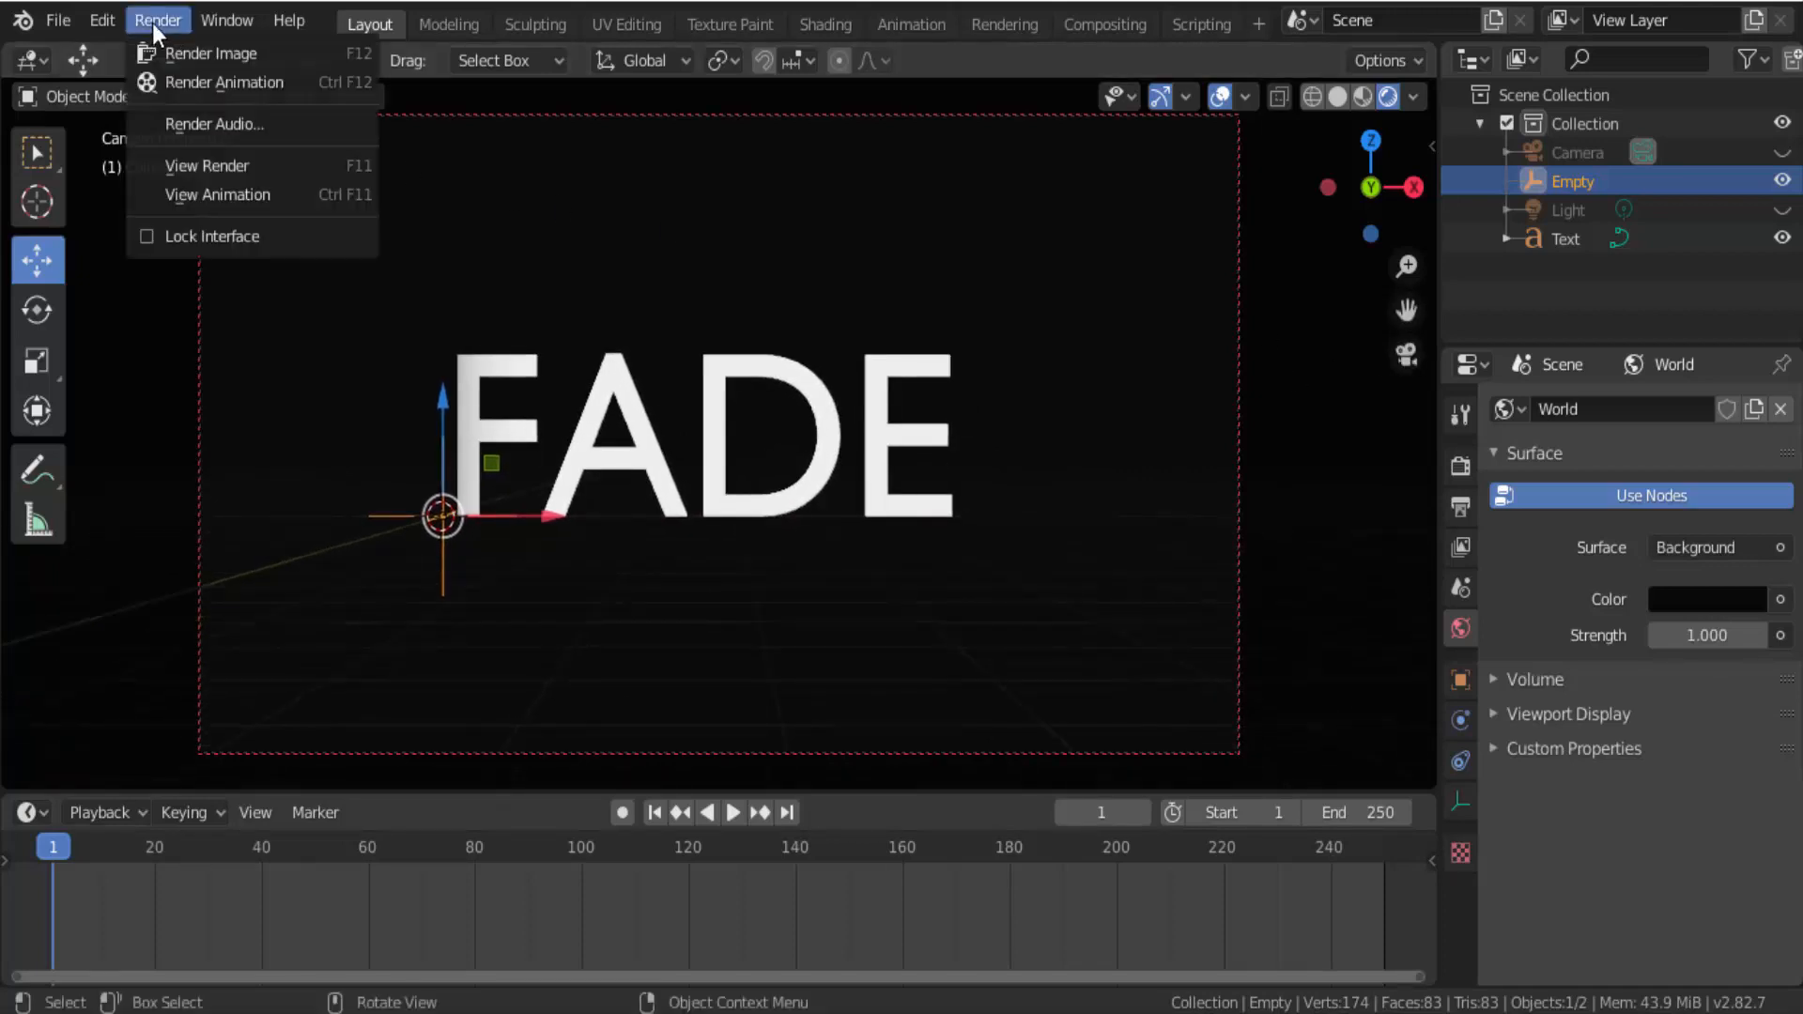
pyautogui.click(219, 58)
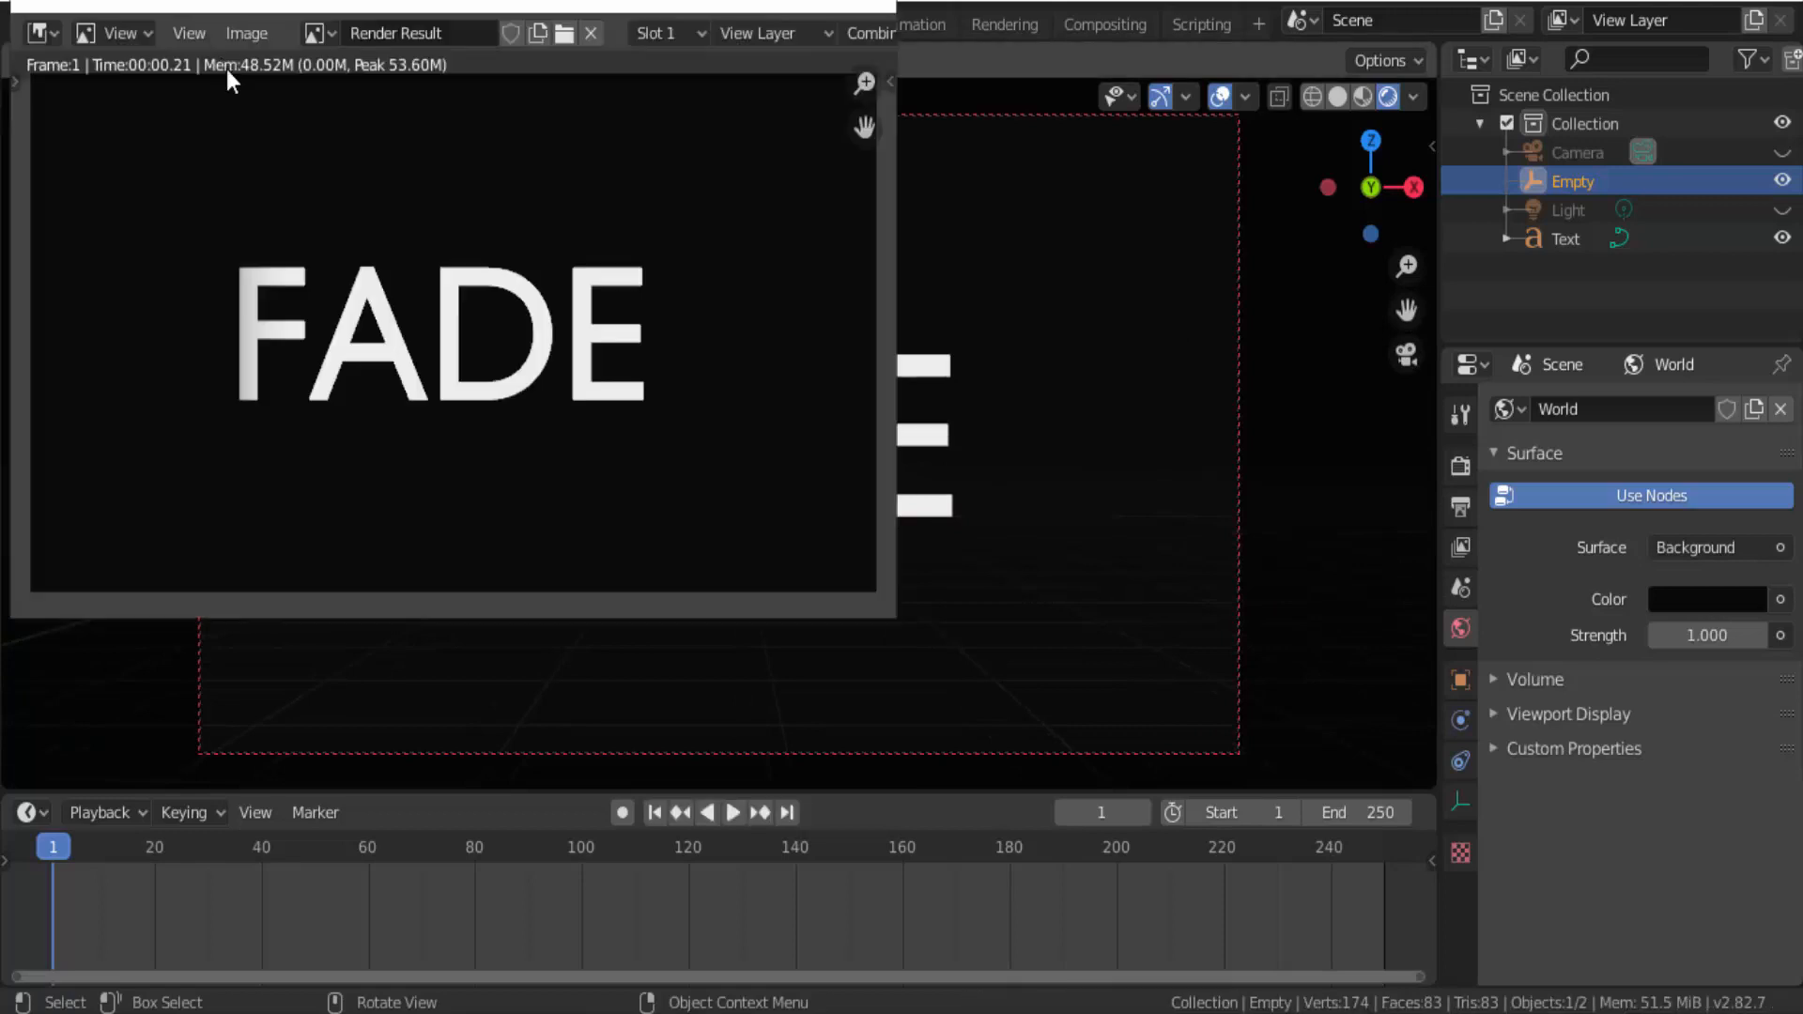
pyautogui.click(860, 11)
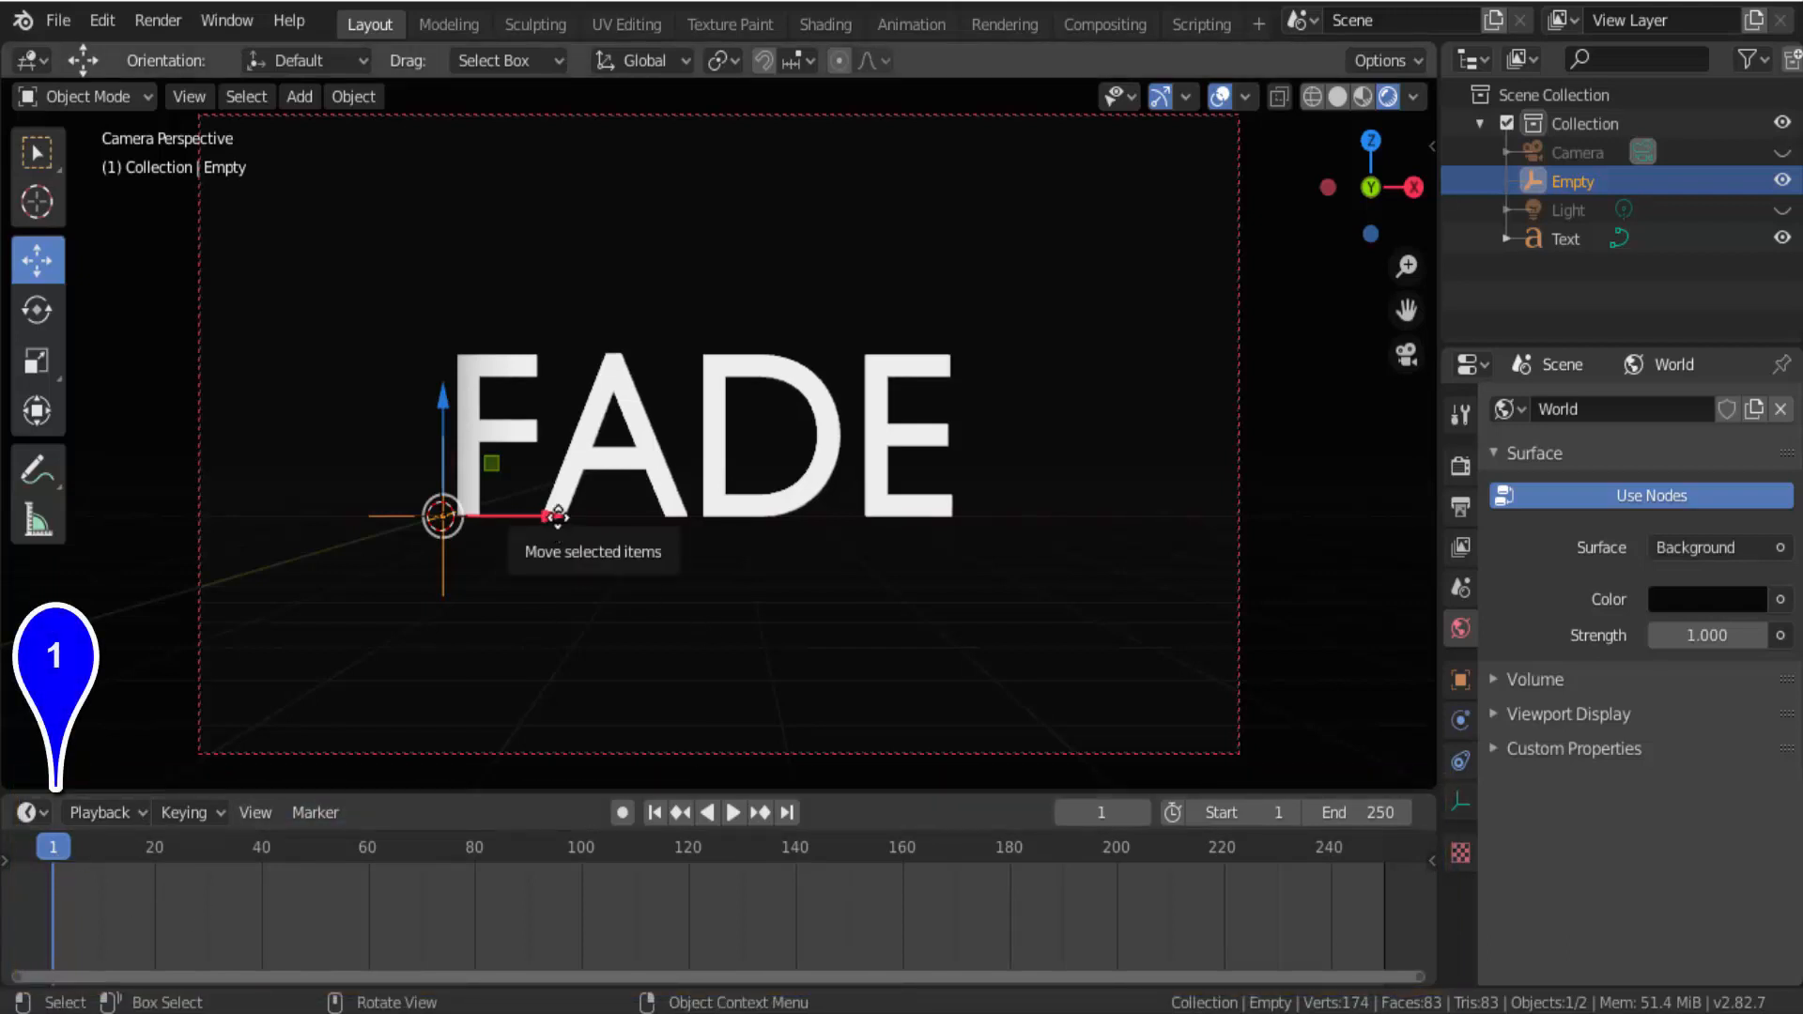
# Step: Move the empty along X past the end of the FADE text and insert a Location keyframe at frame 1
pyautogui.moveTo(539, 519); pyautogui.dragTo(1203, 595)
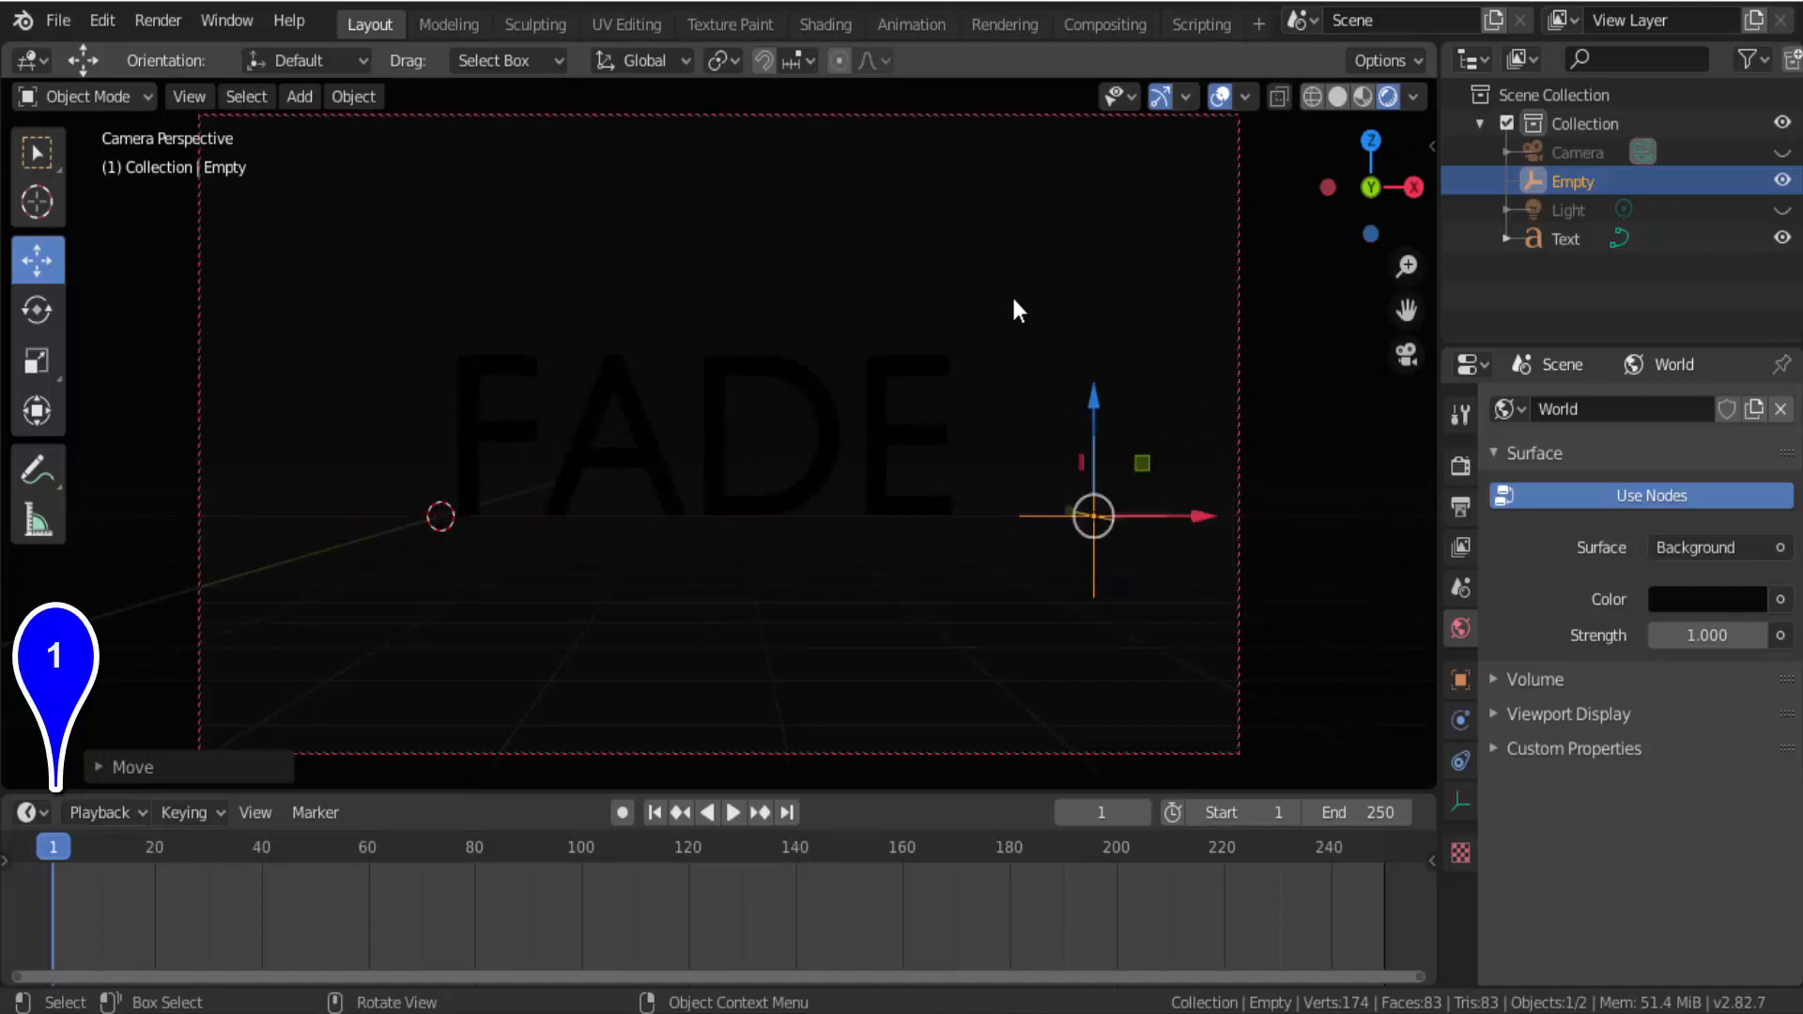
pyautogui.press('i')
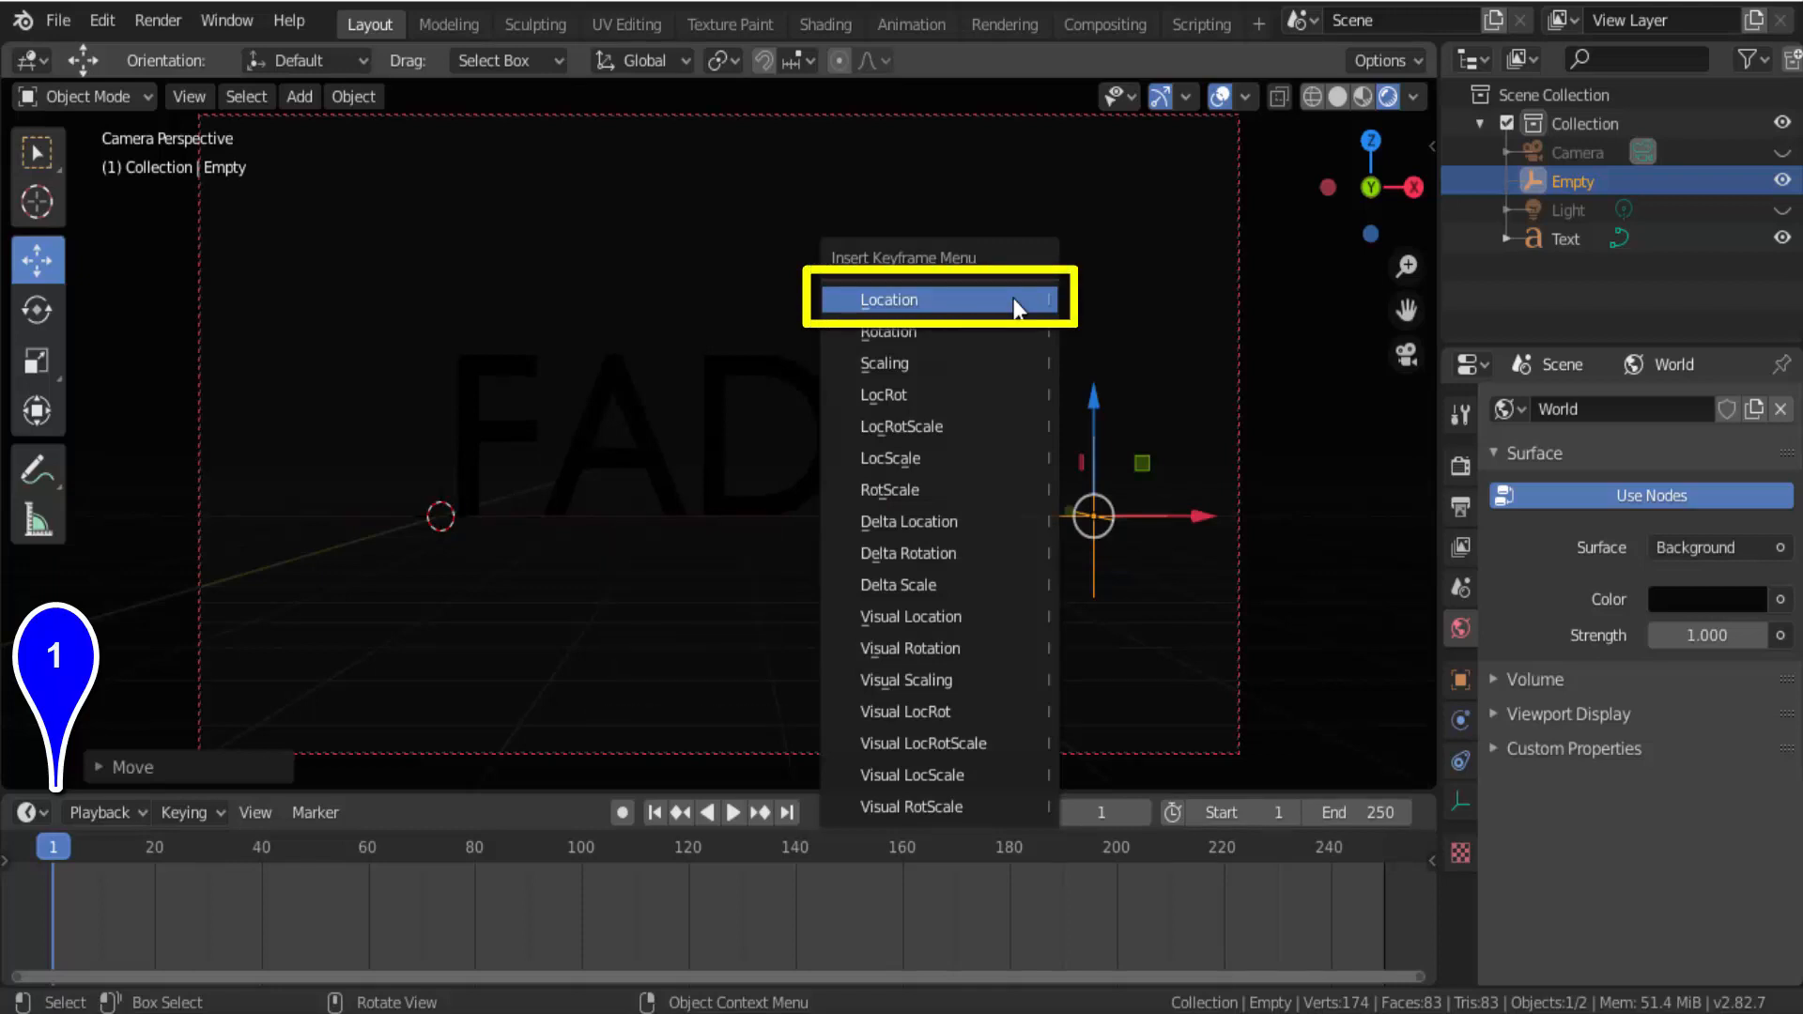
pyautogui.click(1014, 301)
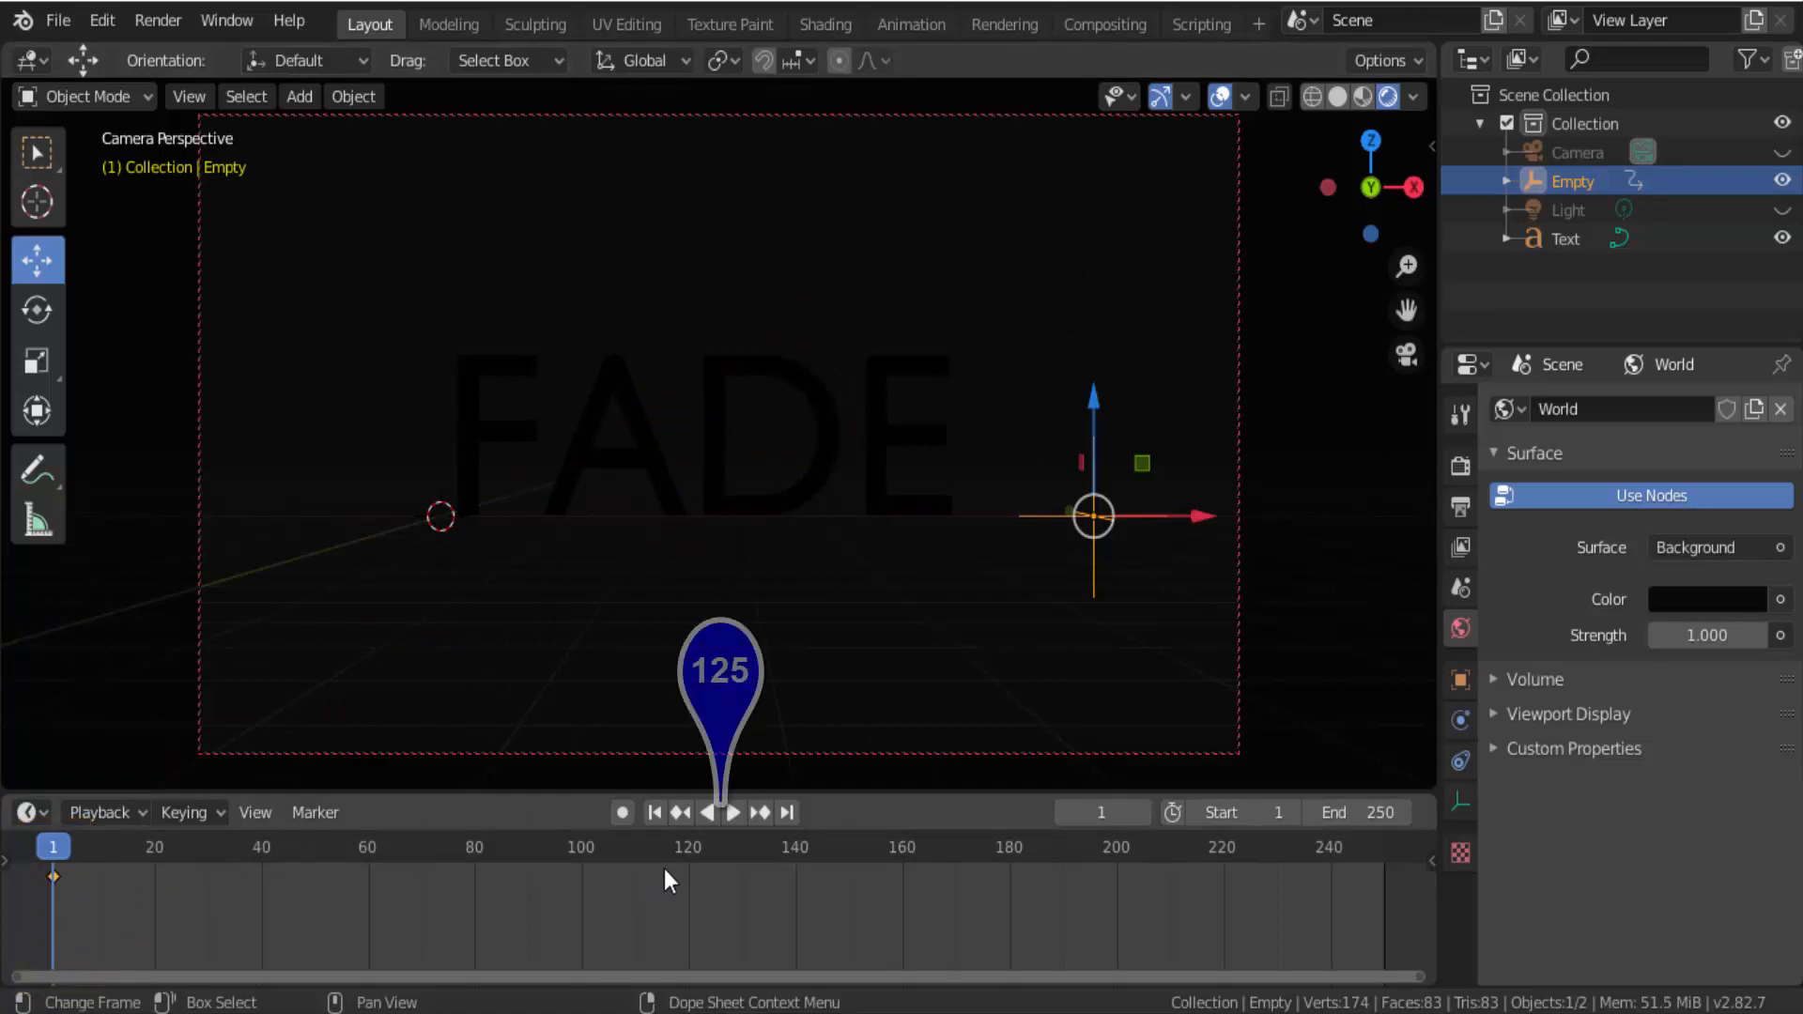
# Step: At frame 125, move the empty along X to before the F of the text and insert a Location keyframe
pyautogui.click(717, 849)
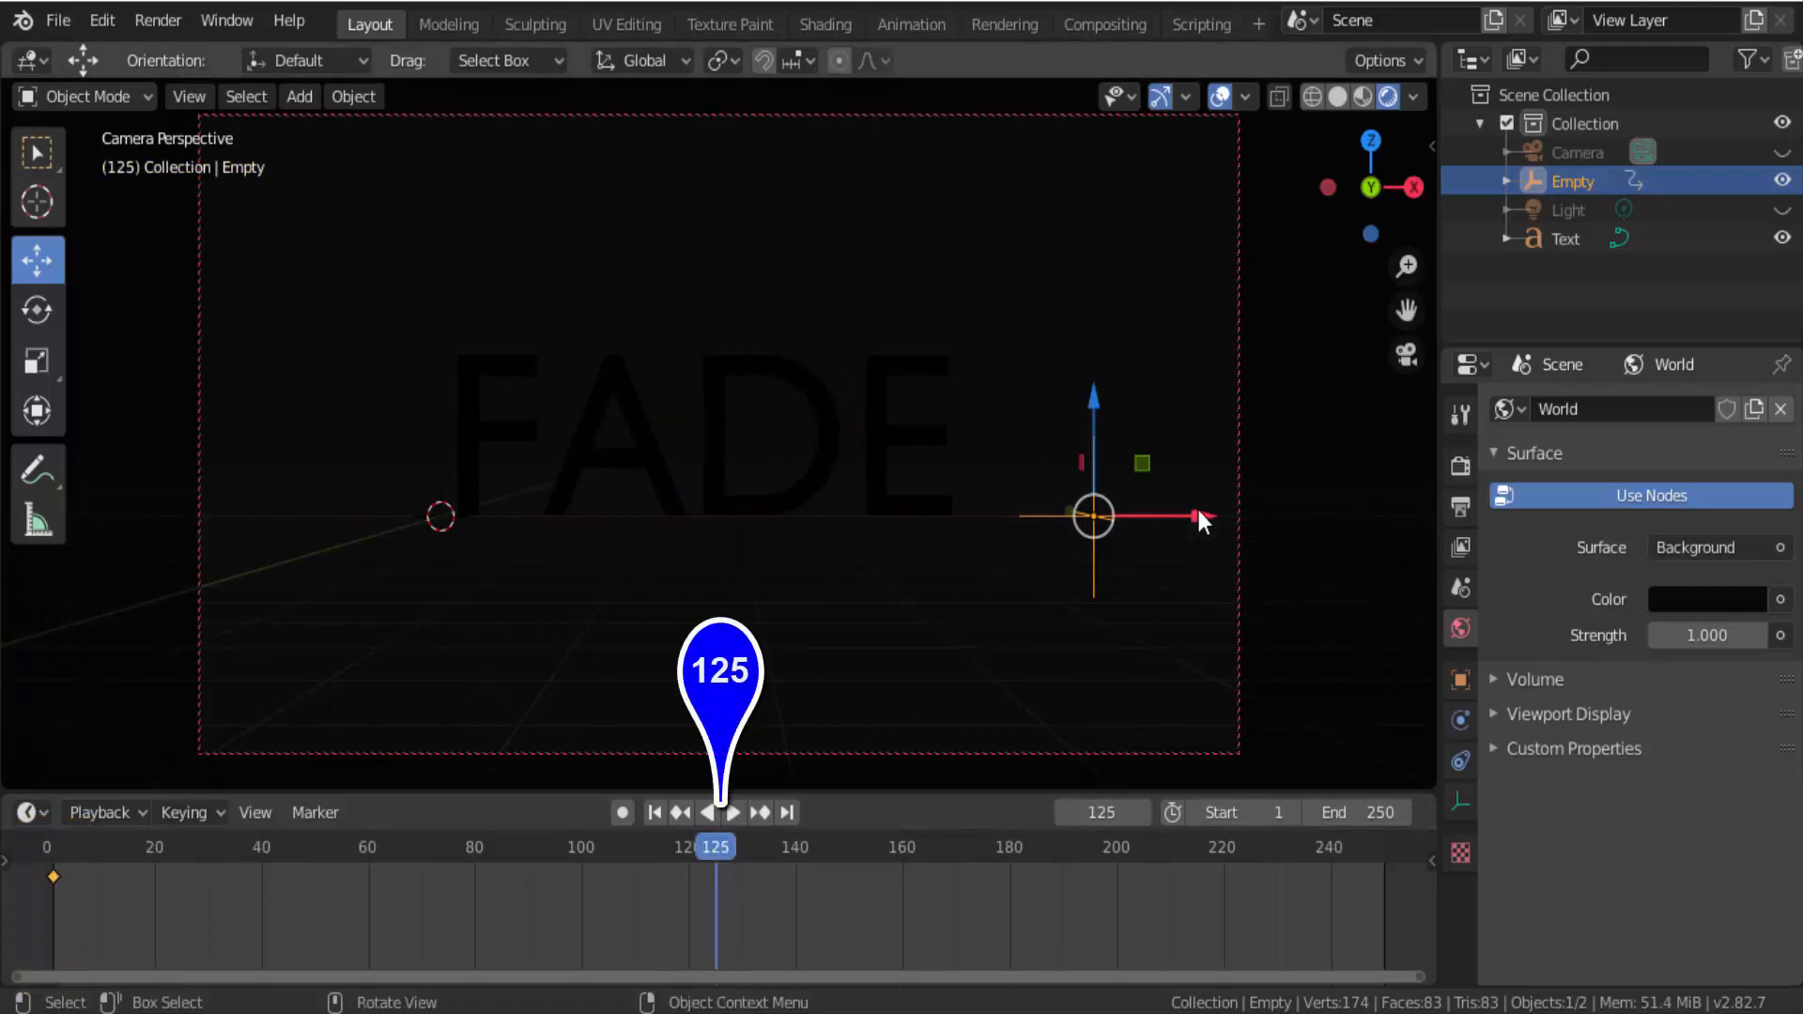
pyautogui.moveTo(1196, 513); pyautogui.dragTo(389, 514)
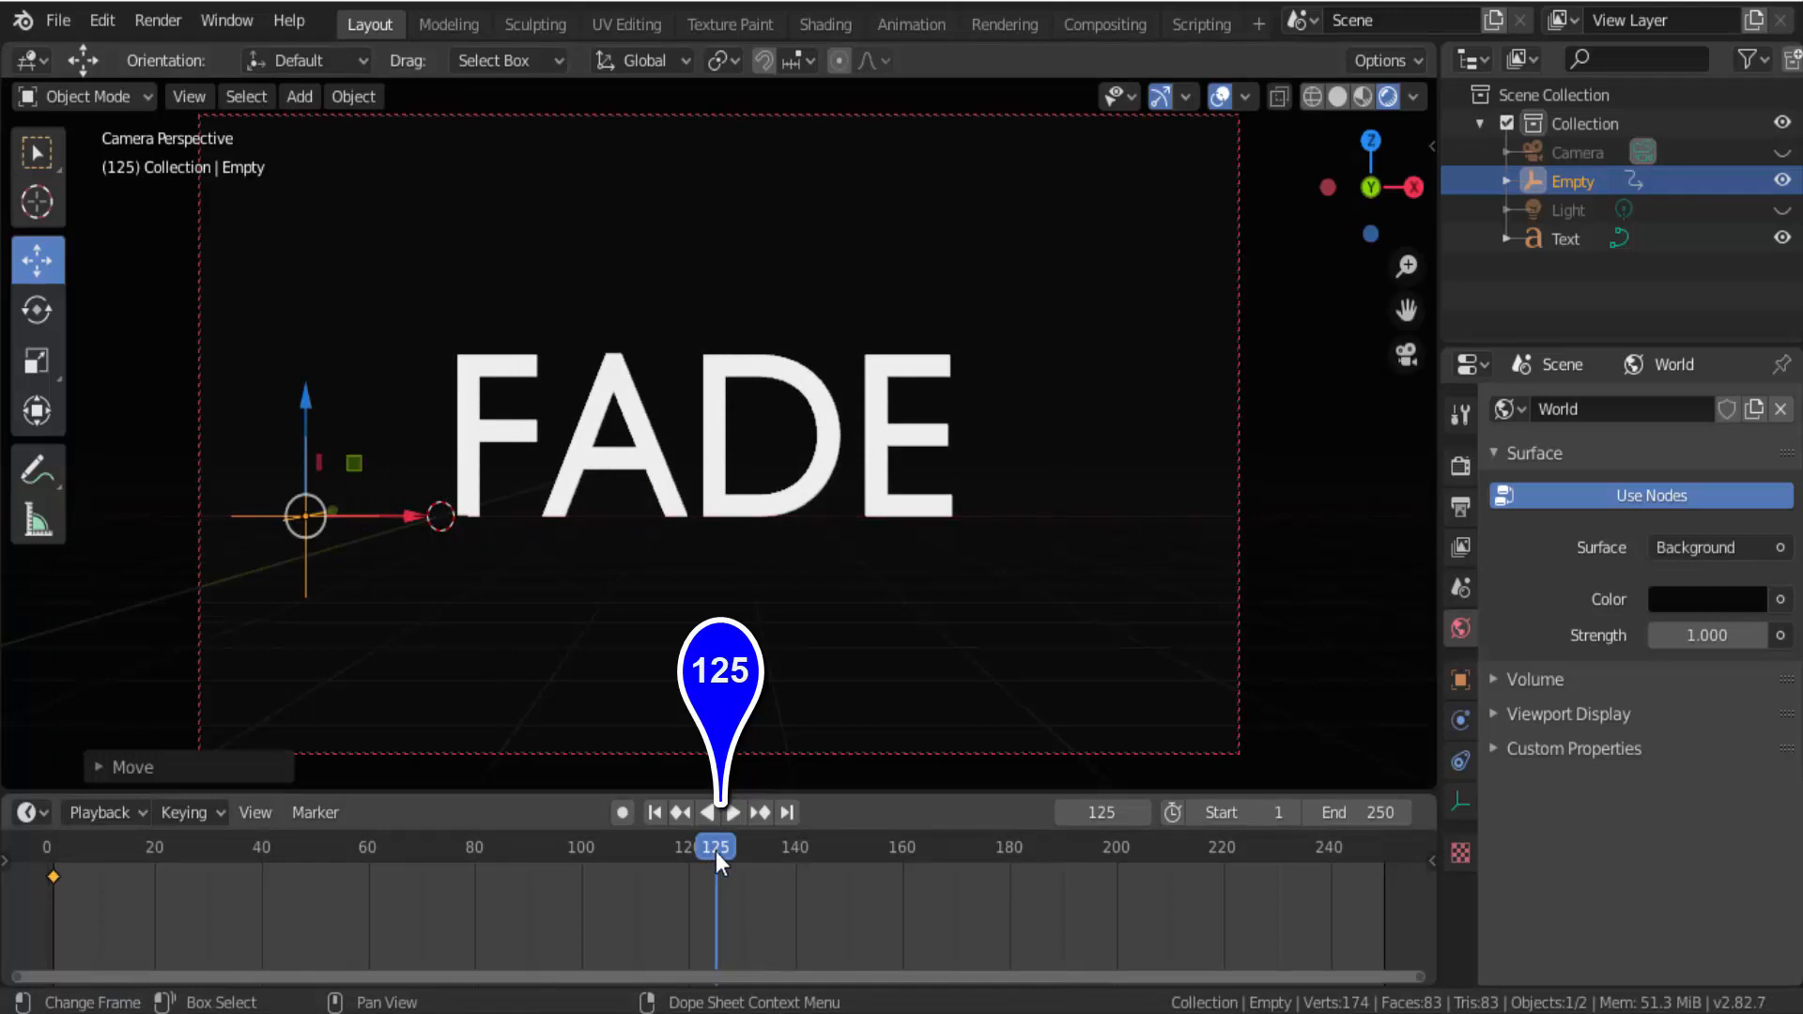
pyautogui.press('i')
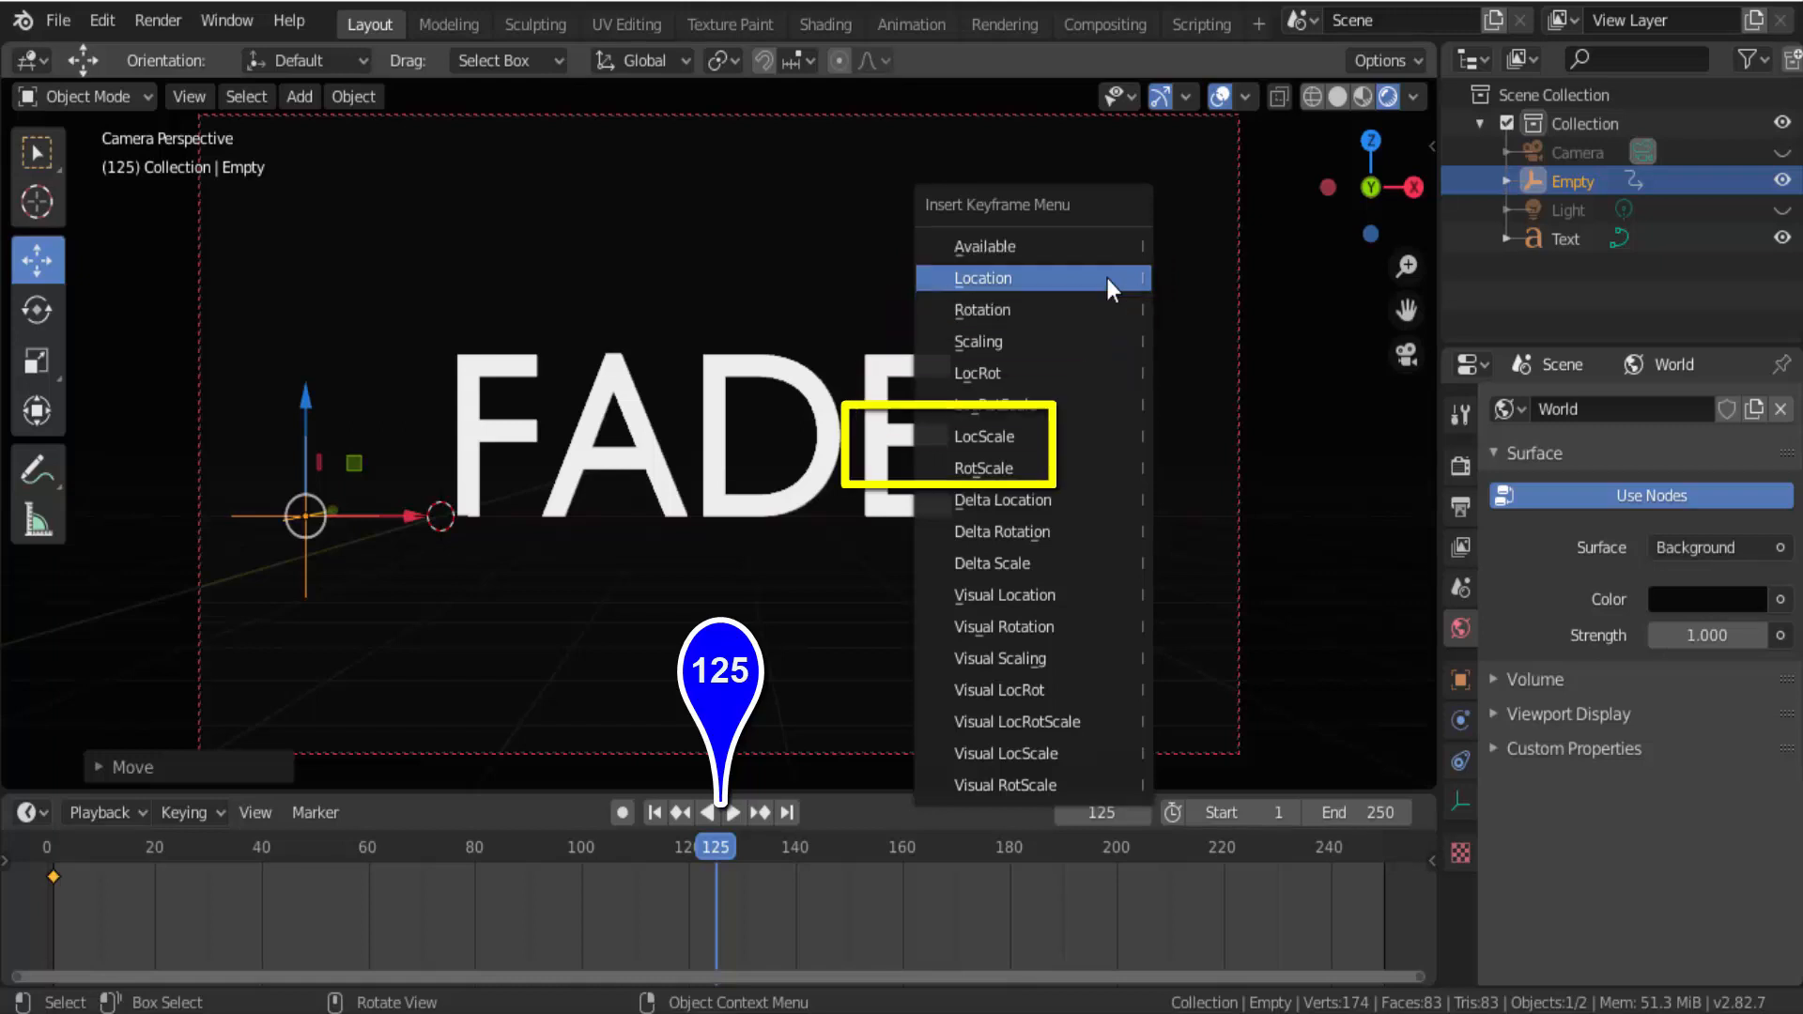
pyautogui.click(1107, 278)
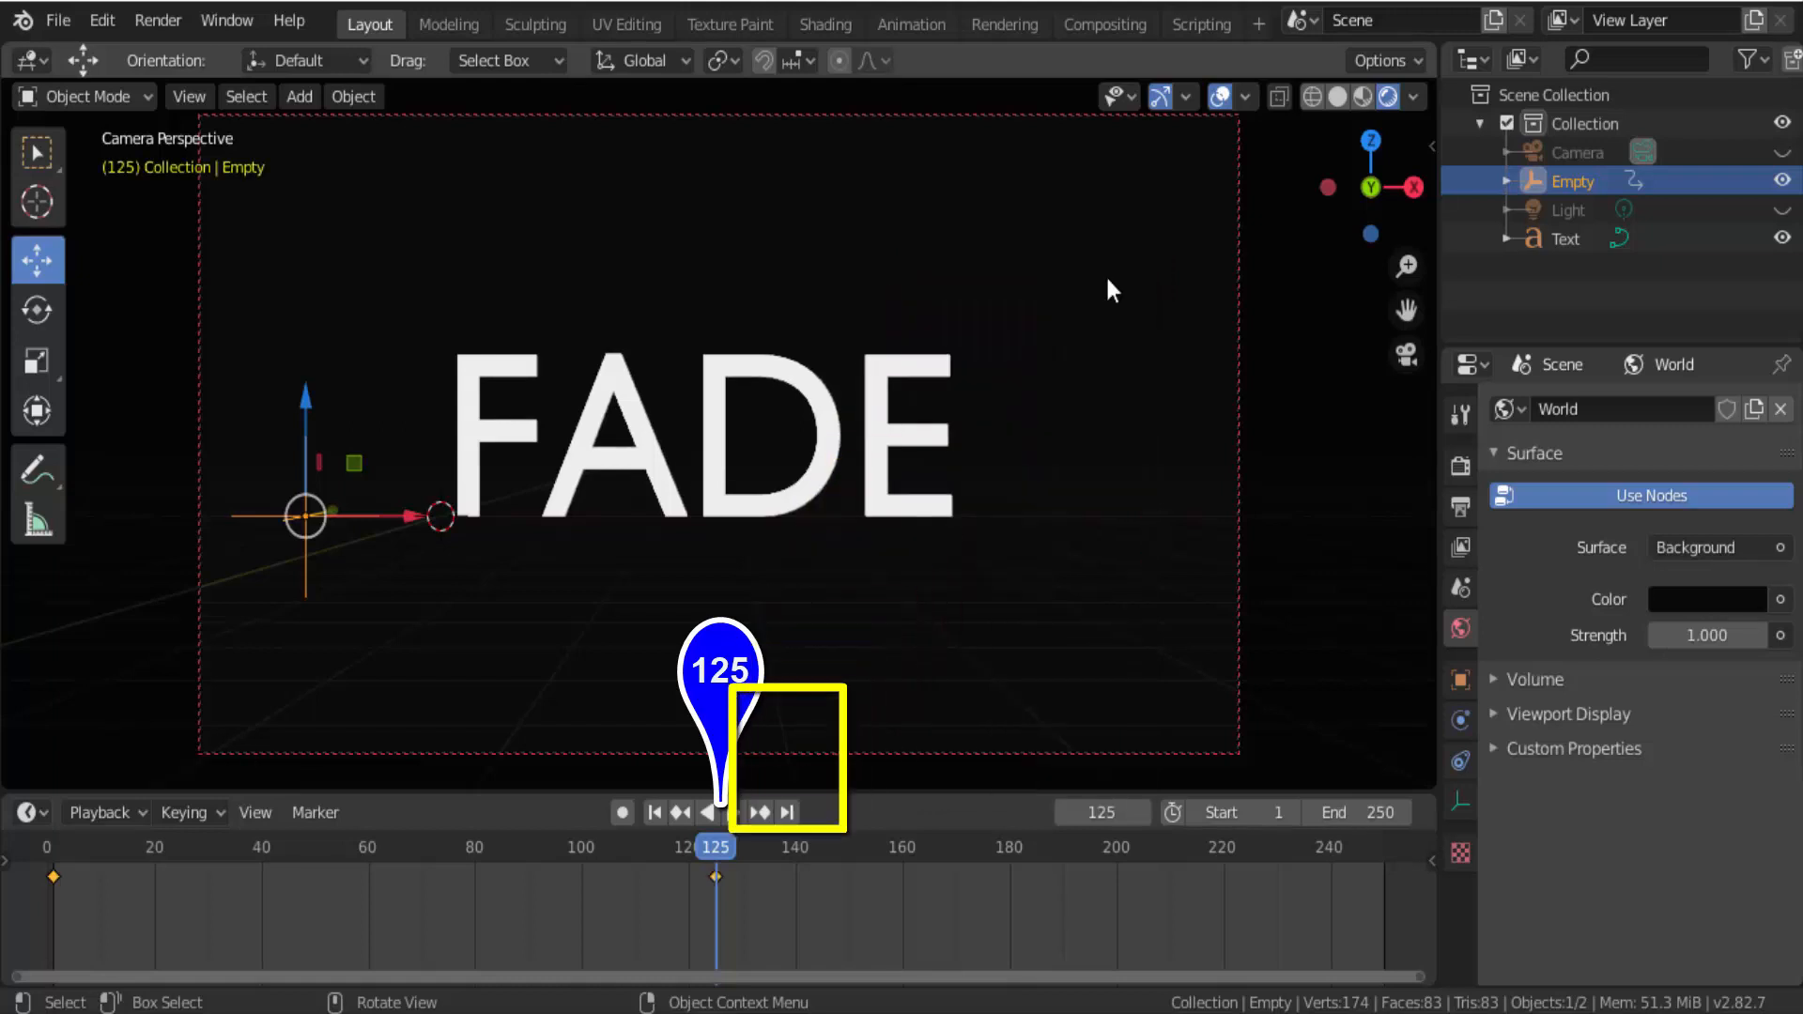
# Step: At frame 250, move the empty along X to the start of the letter D and insert a Location keyframe
pyautogui.click(1384, 859)
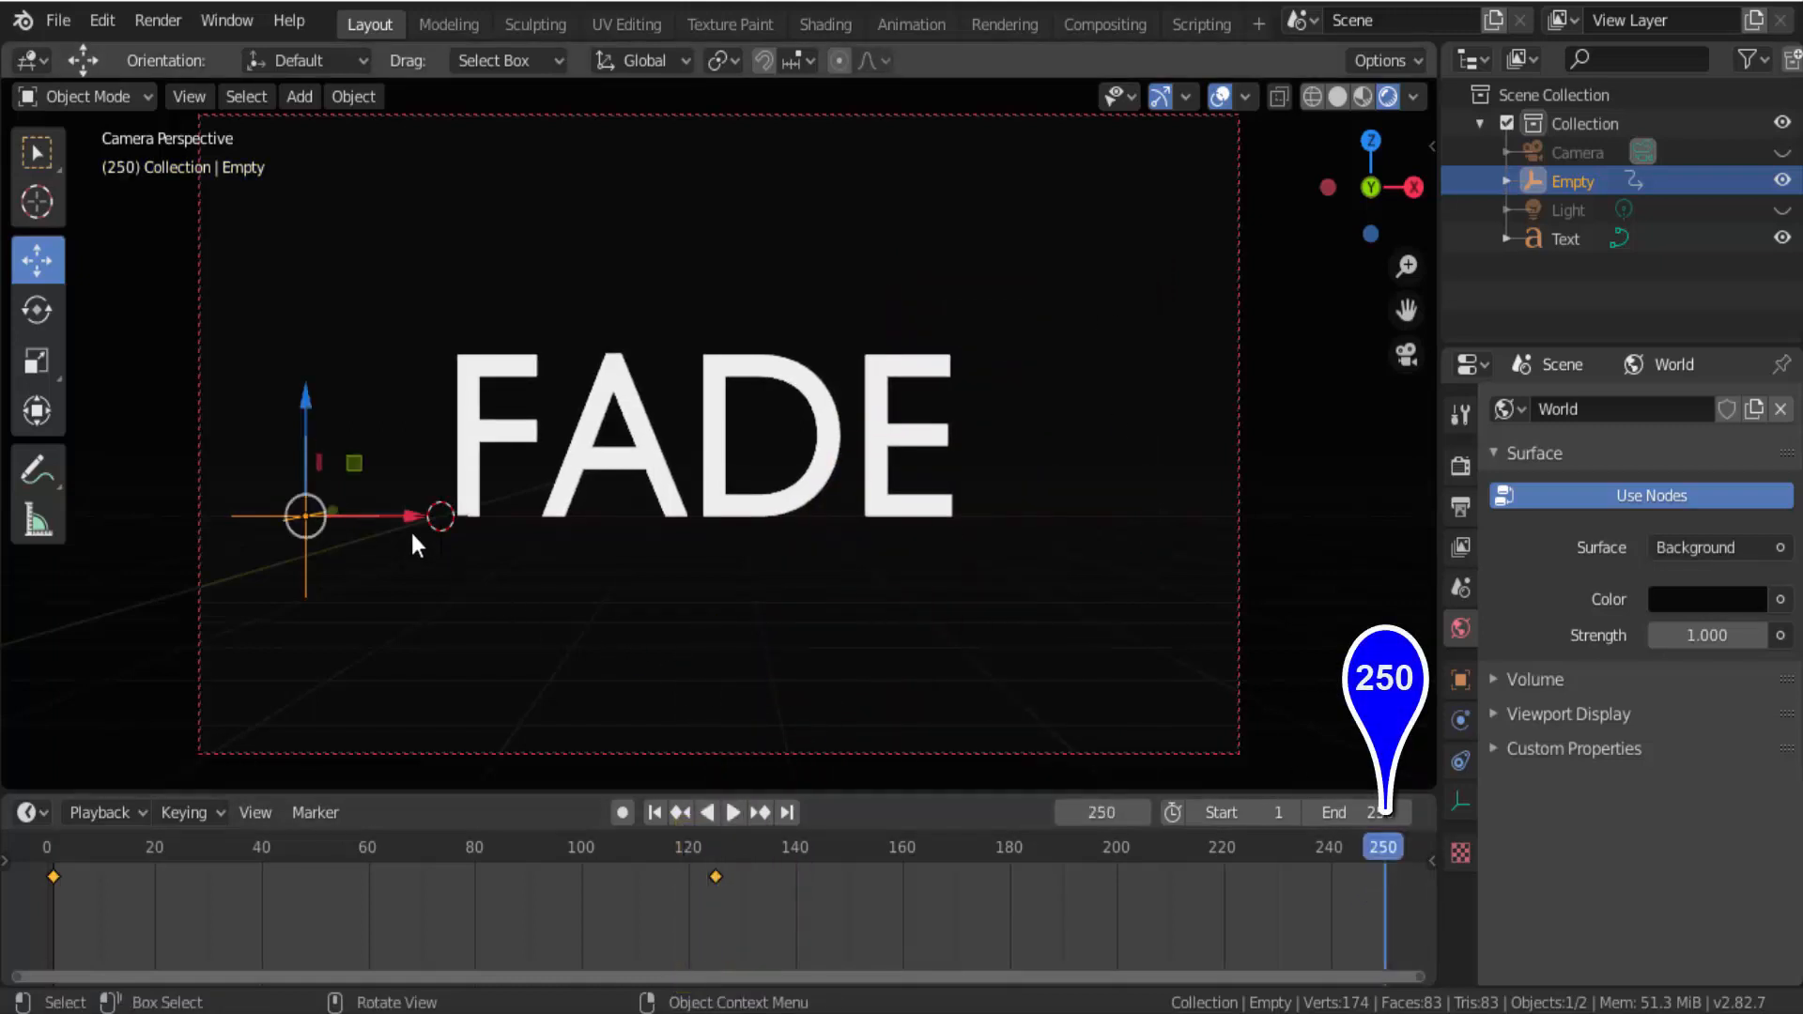
pyautogui.moveTo(412, 536); pyautogui.dragTo(824, 584)
pyautogui.press('i')
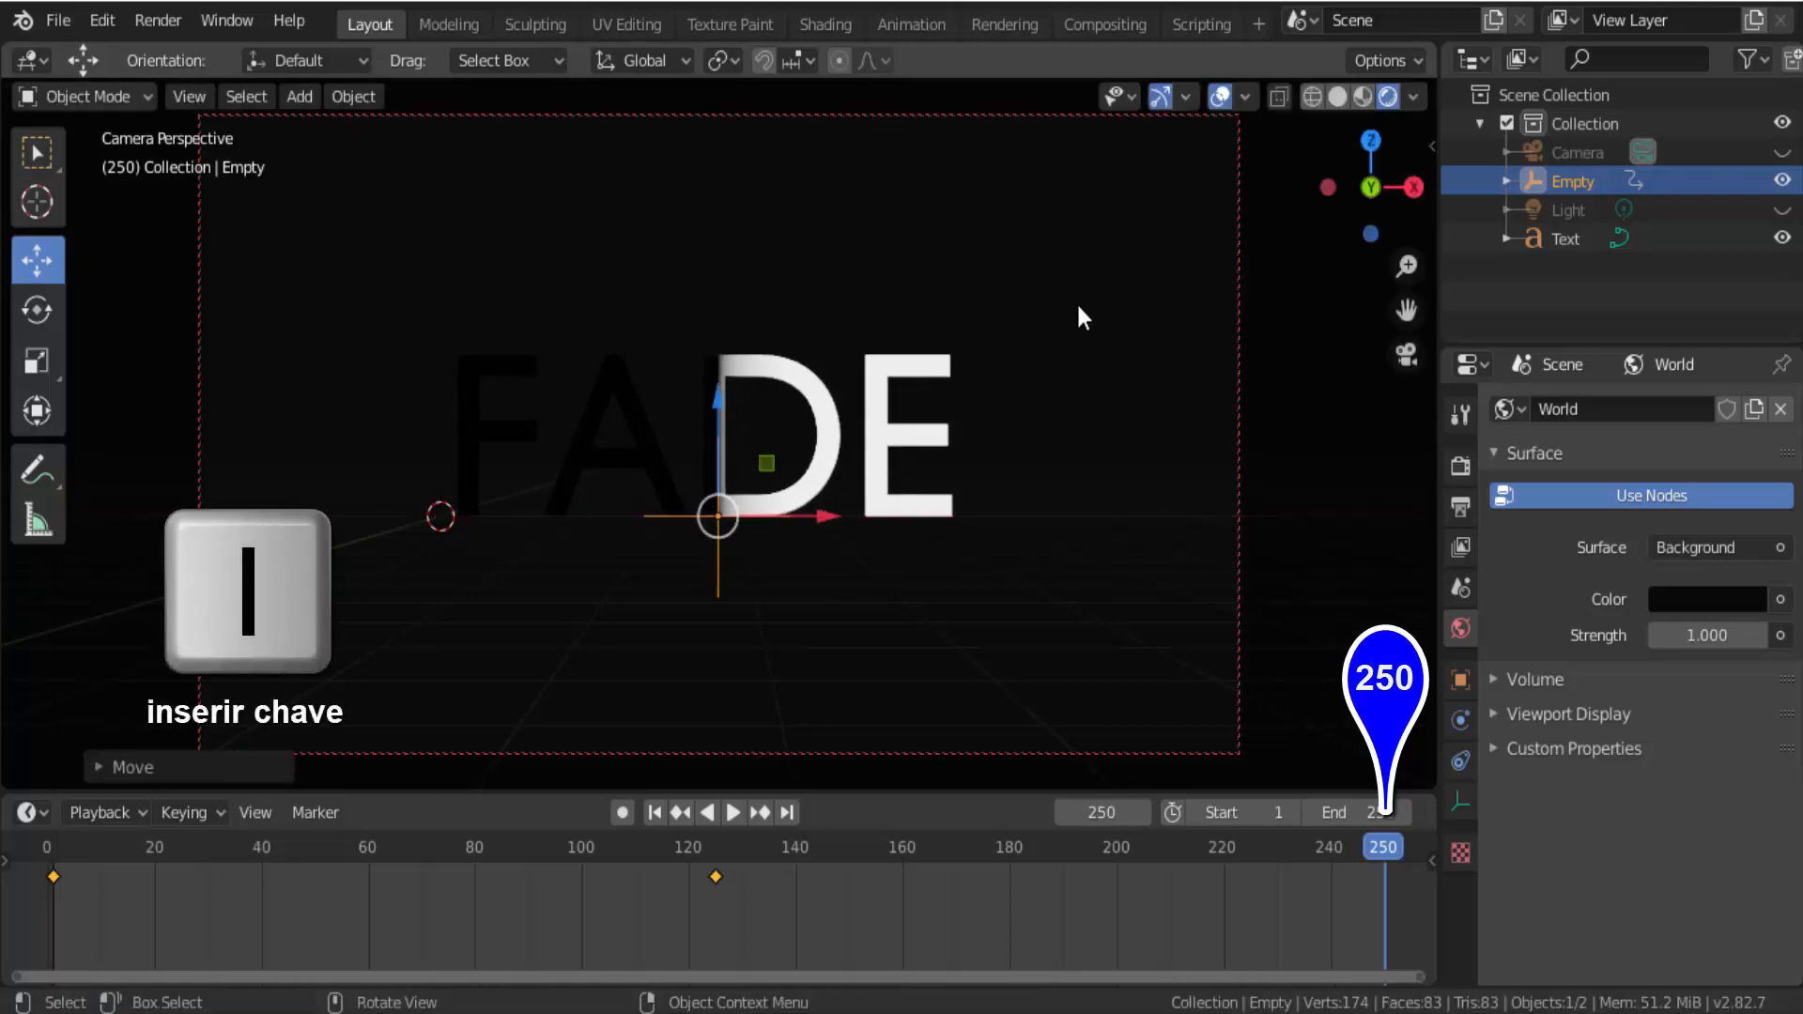
pyautogui.click(1078, 308)
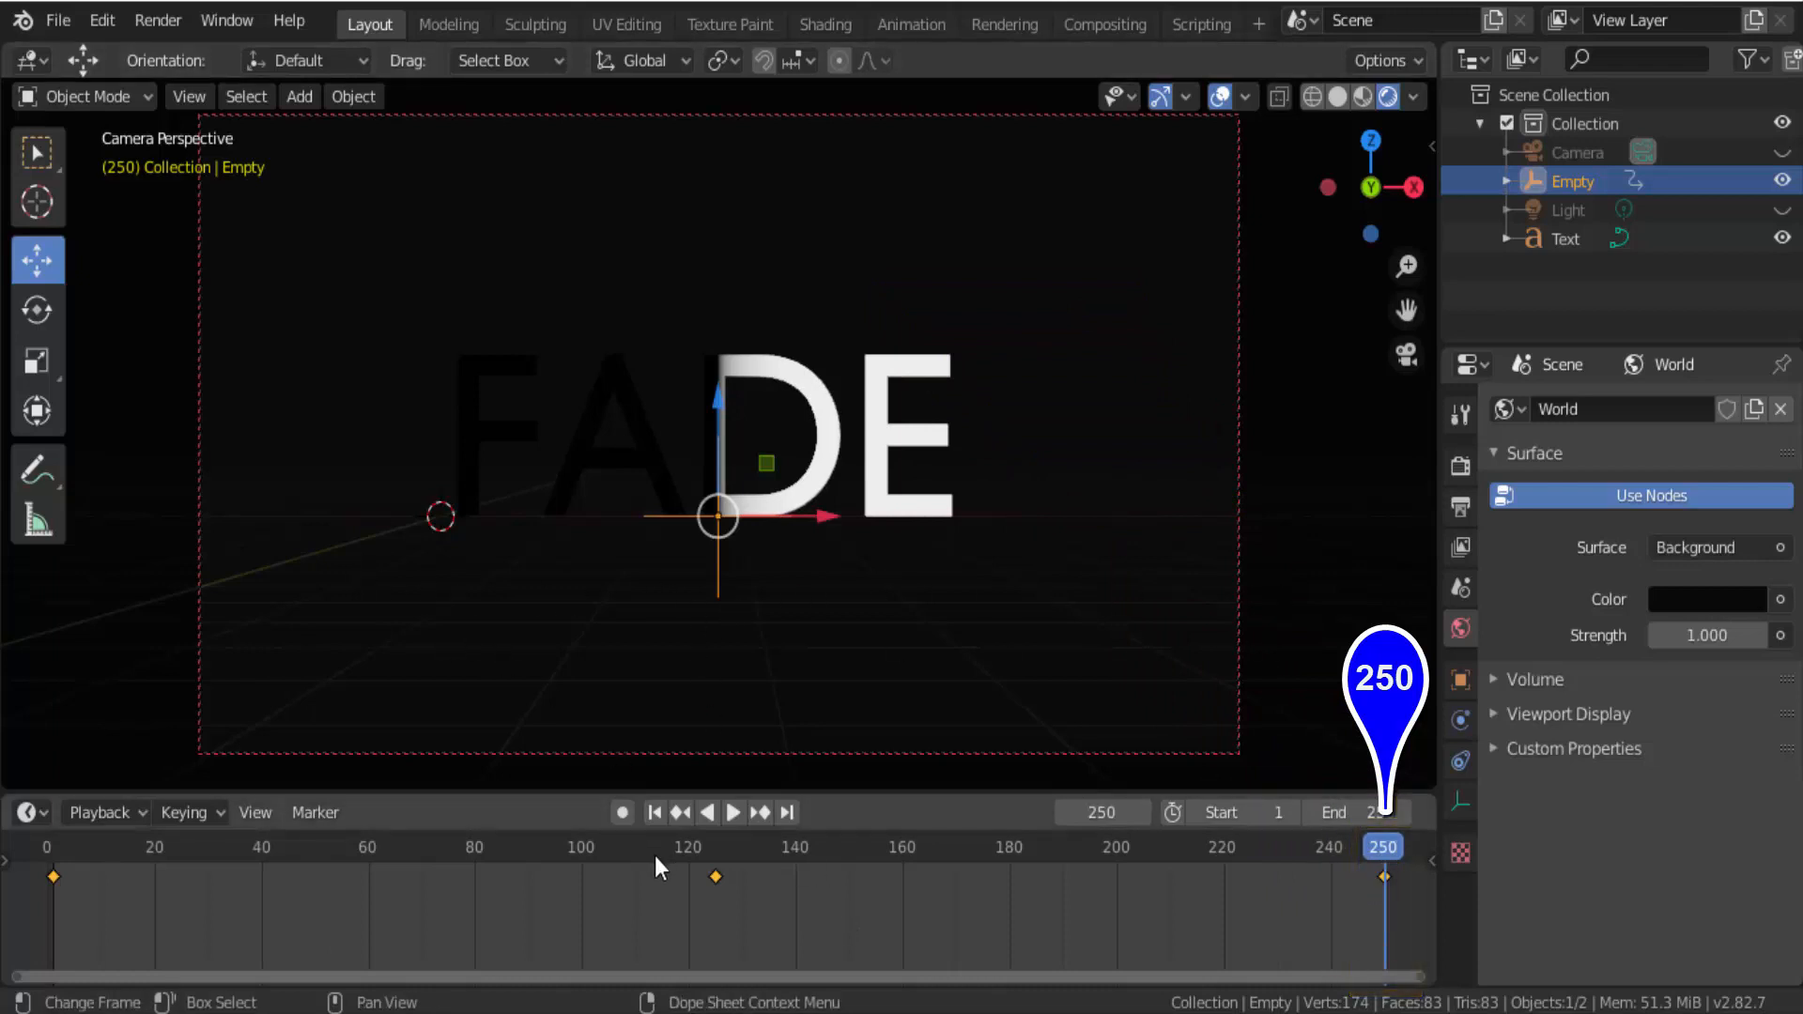
# Step: Play the fade animation from the first frame through the timeline to check it, and stop the playback
pyautogui.click(654, 813)
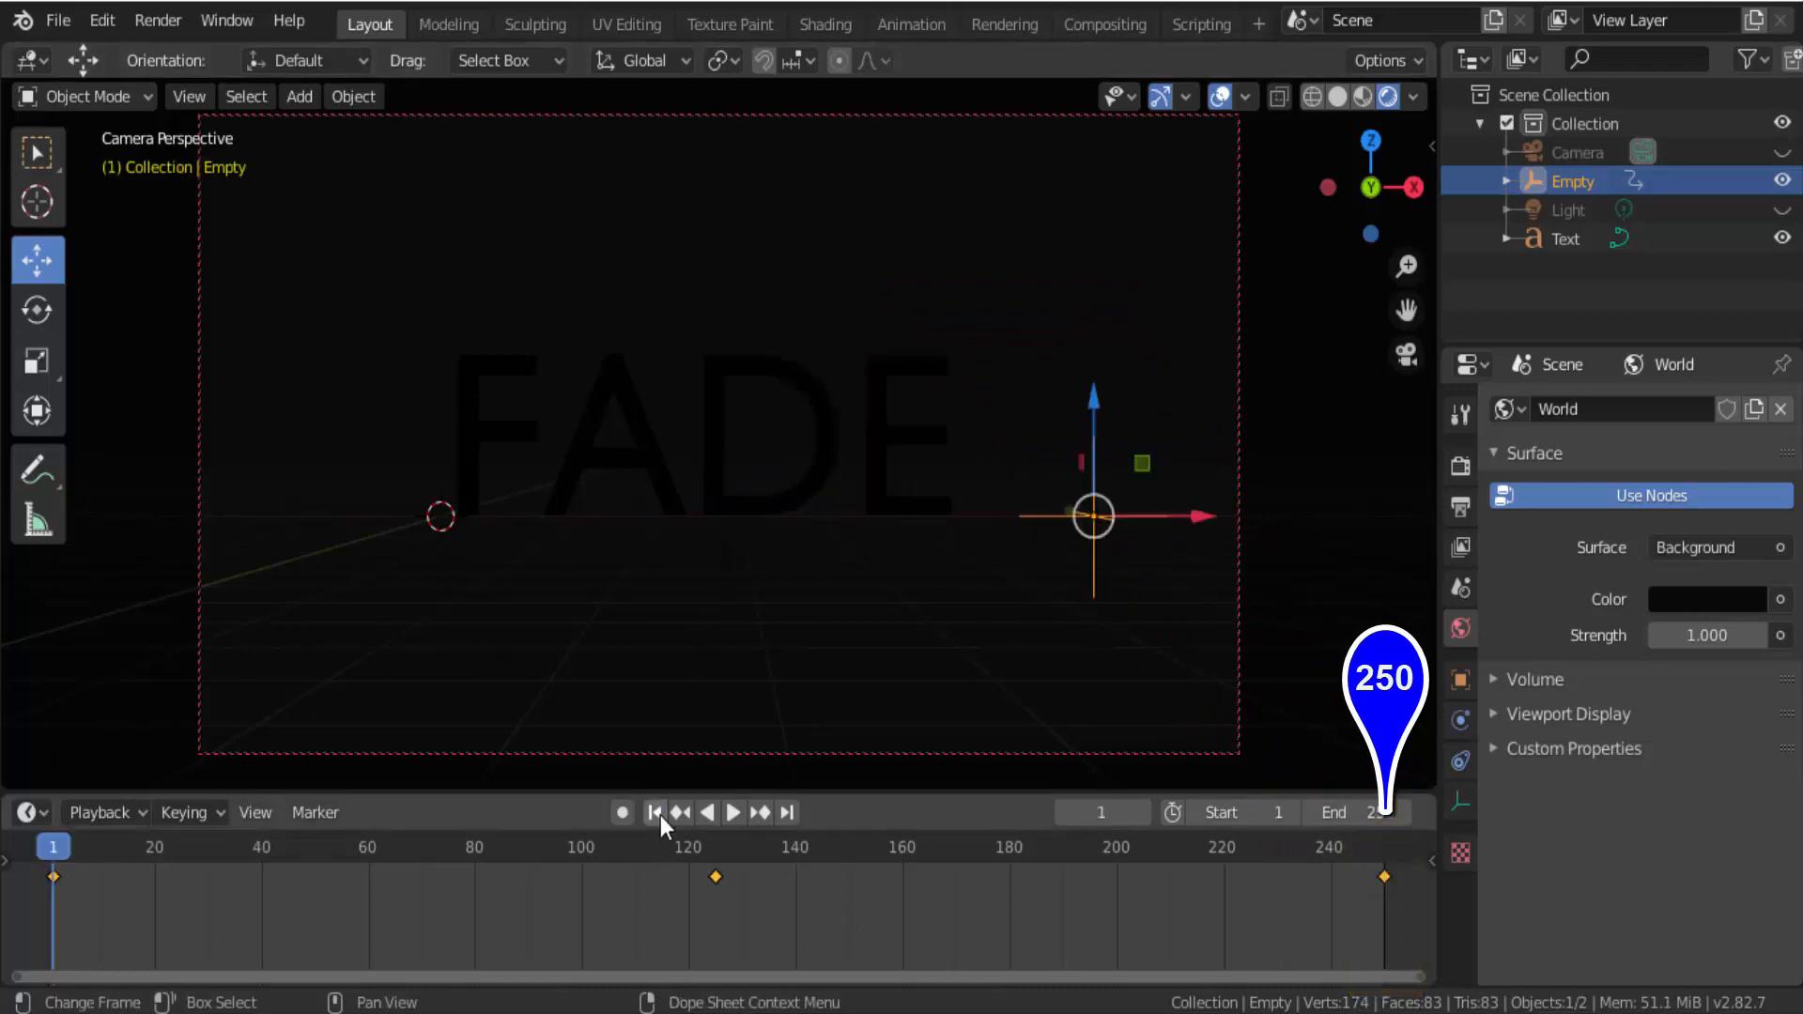
pyautogui.click(733, 814)
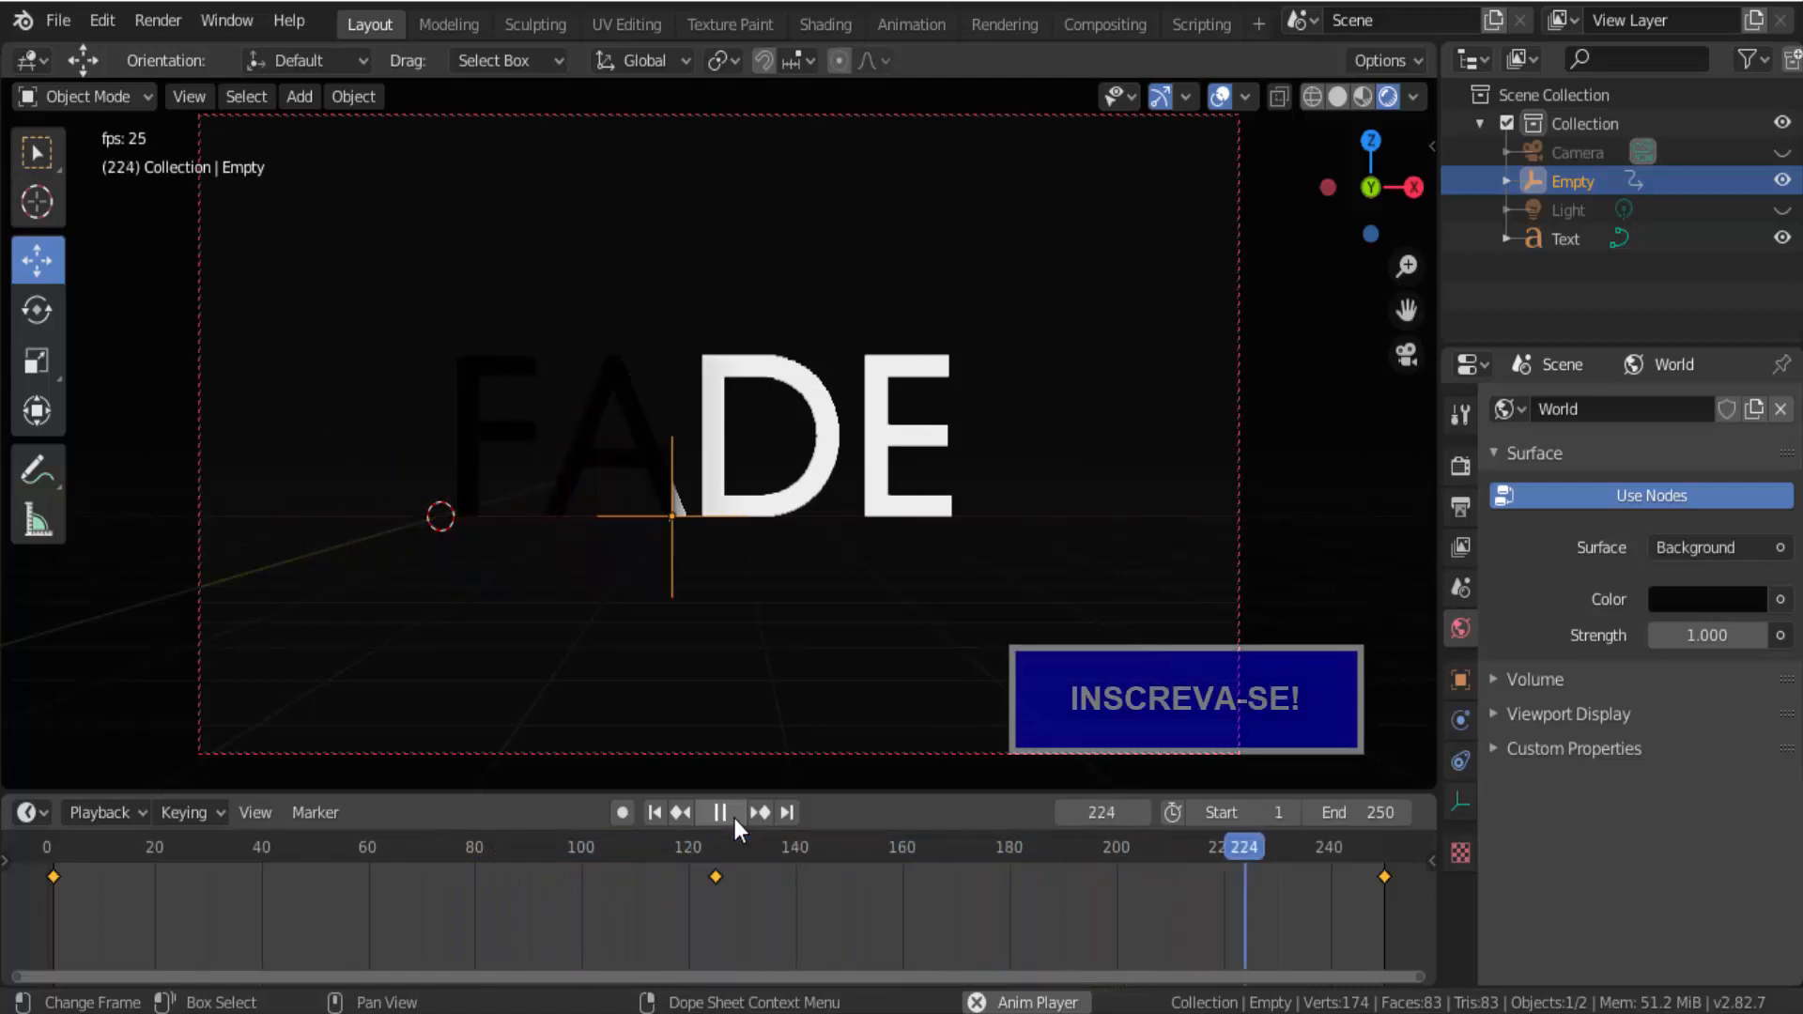
pyautogui.click(734, 819)
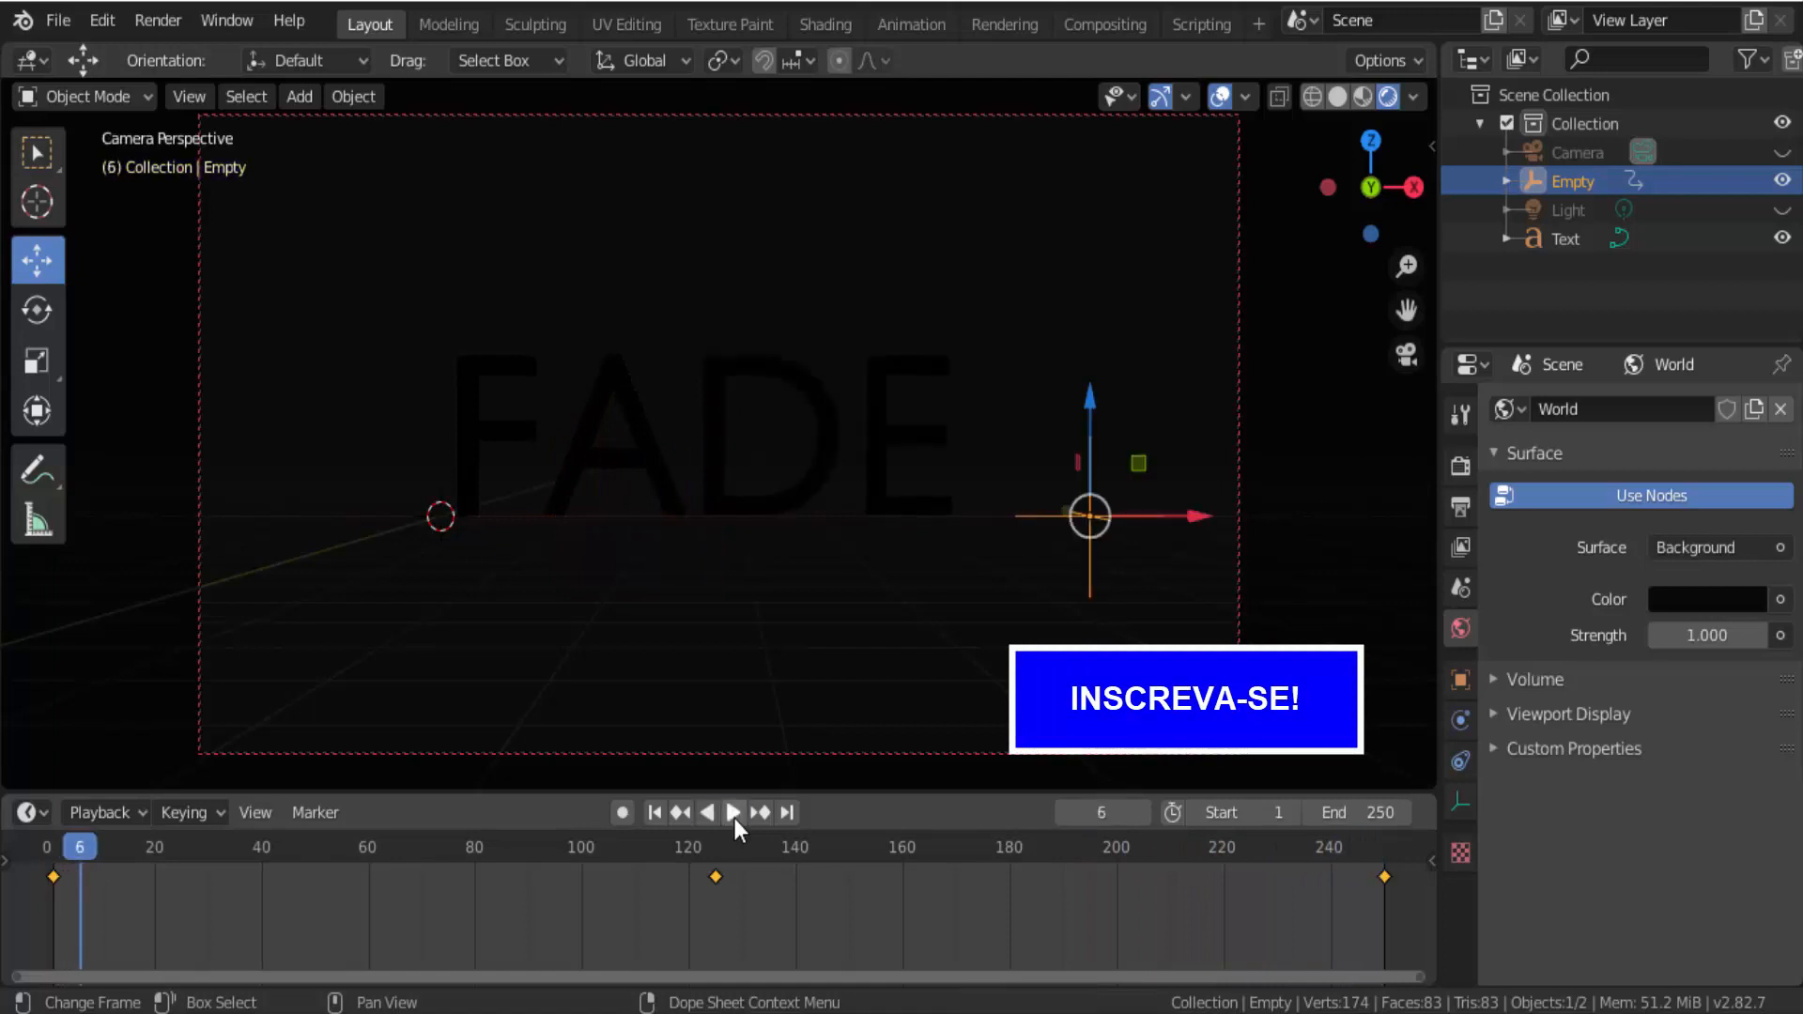